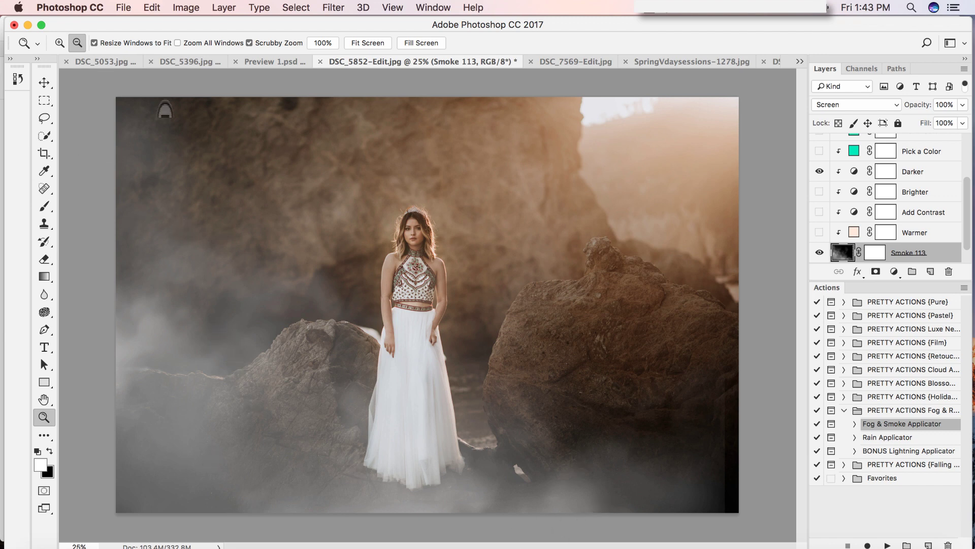
Restore the photo to its original DSC_5852-Edit.jpg snapshot from the document history
left_click(10, 58)
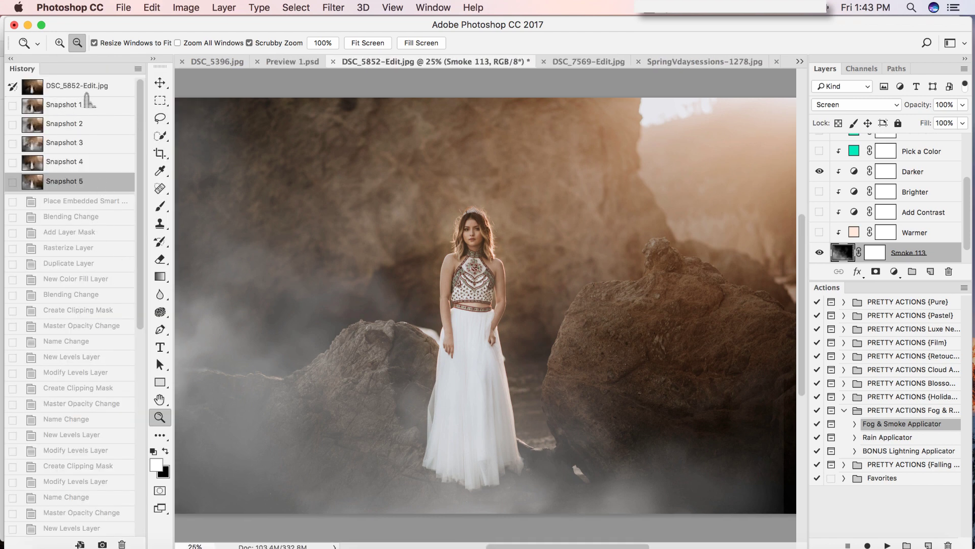
left_click(87, 93)
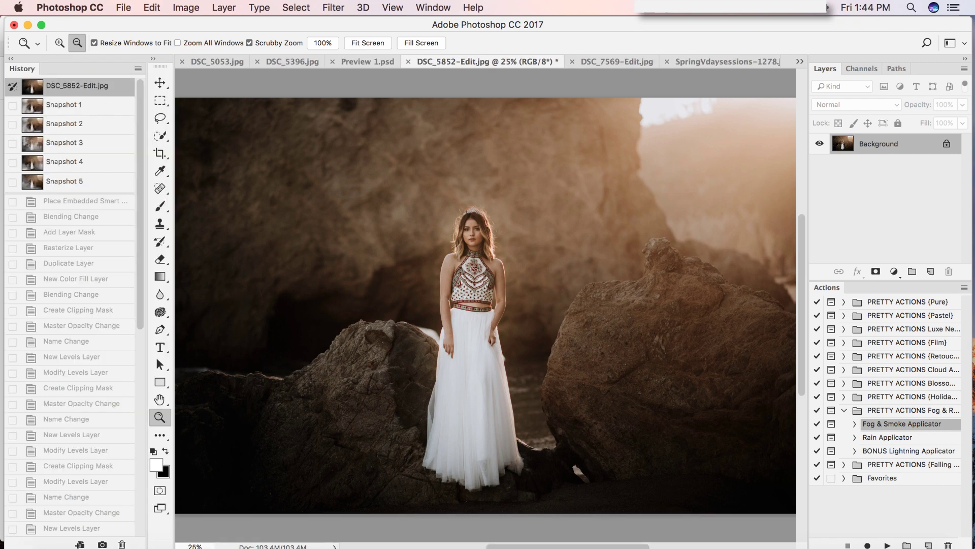
left_click(11, 58)
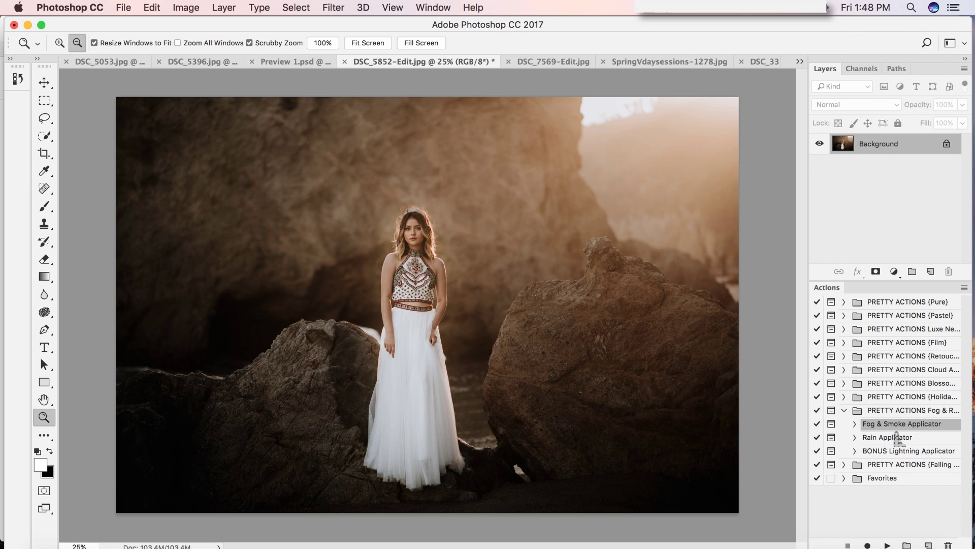
Run the Fog & Smoke Applicator action on the photo and continue to choosing an overlay file
left_click(887, 545)
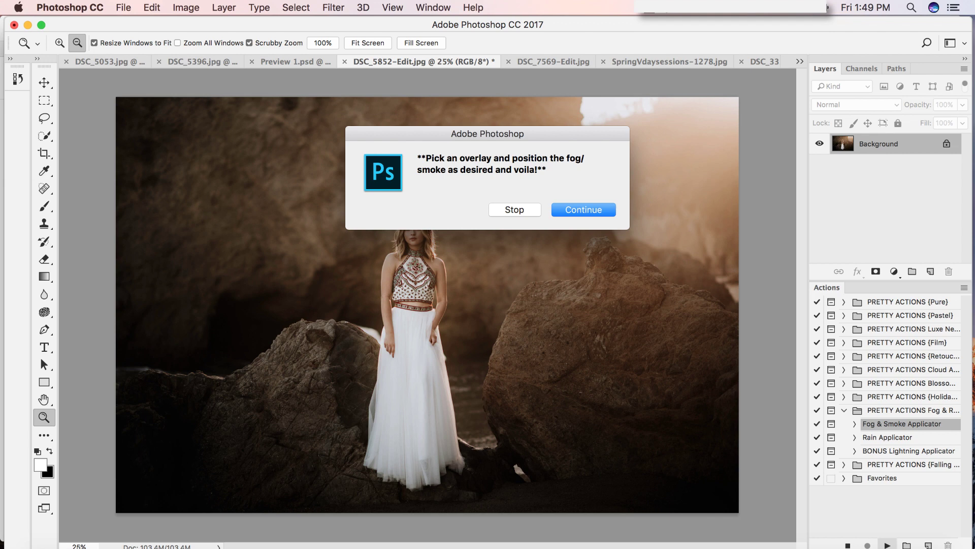
key("Return")
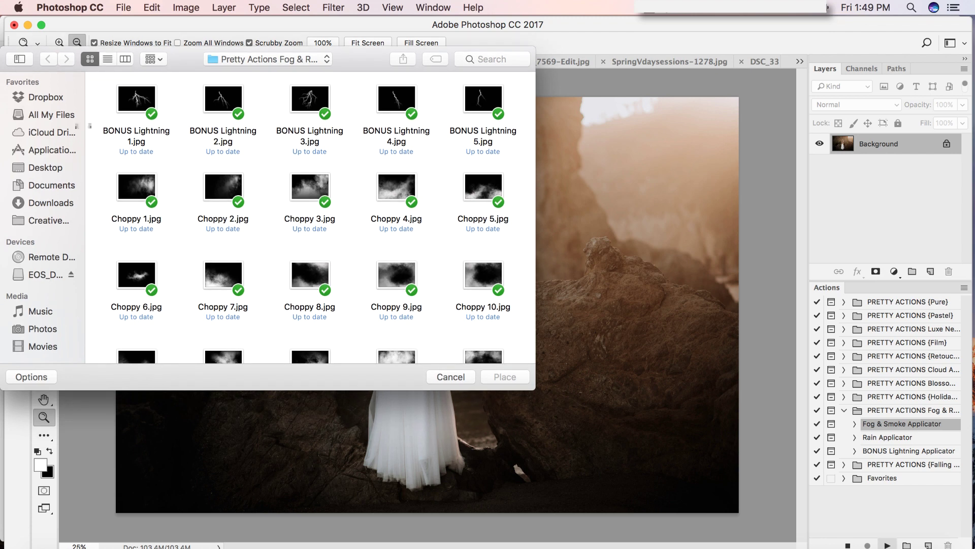
Look through the lightning, Choppy, Organic, Puffy, Rain and Wispy overlay files in the folder
scroll(310, 218, "down", 2)
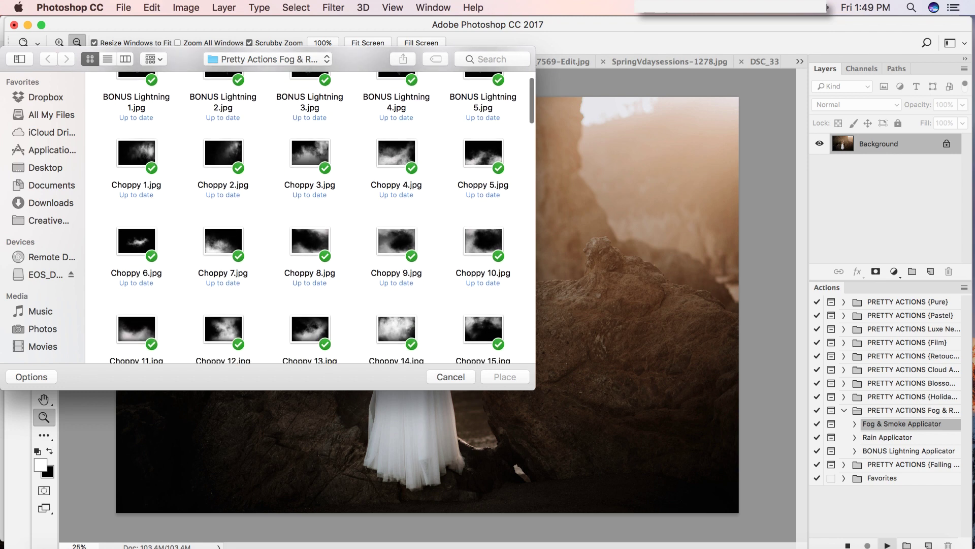
scroll(310, 218, "up", 1)
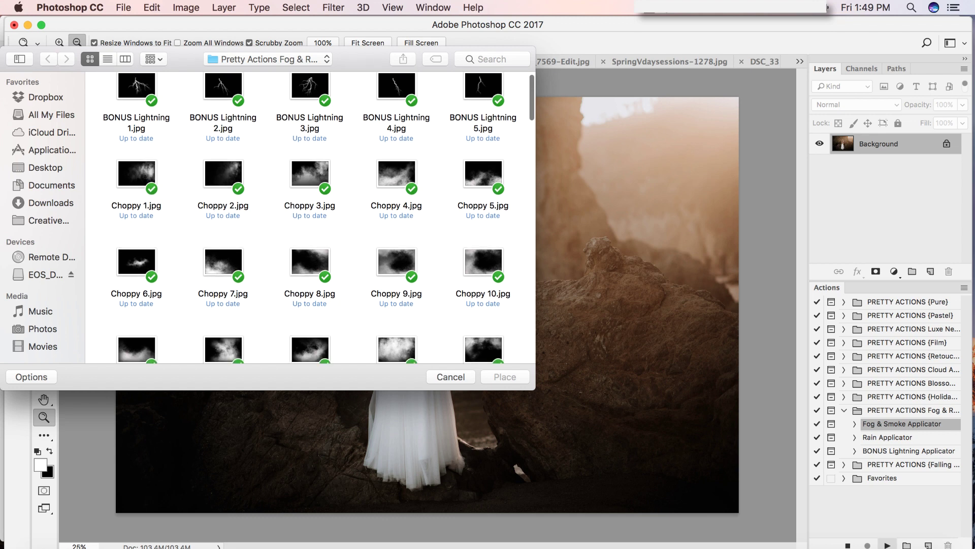
scroll(309, 218, "down", 3)
scroll(310, 218, "down", 6)
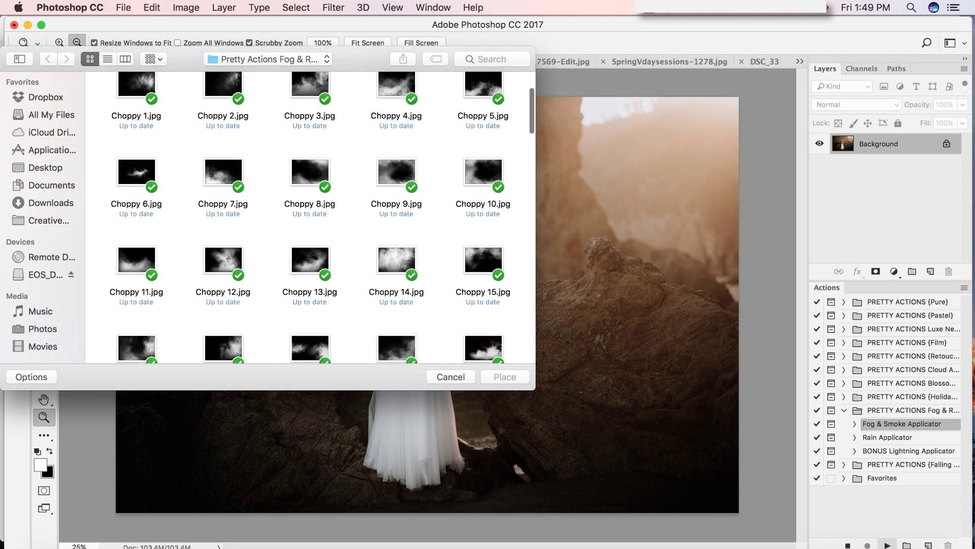
scroll(310, 219, "down", 6)
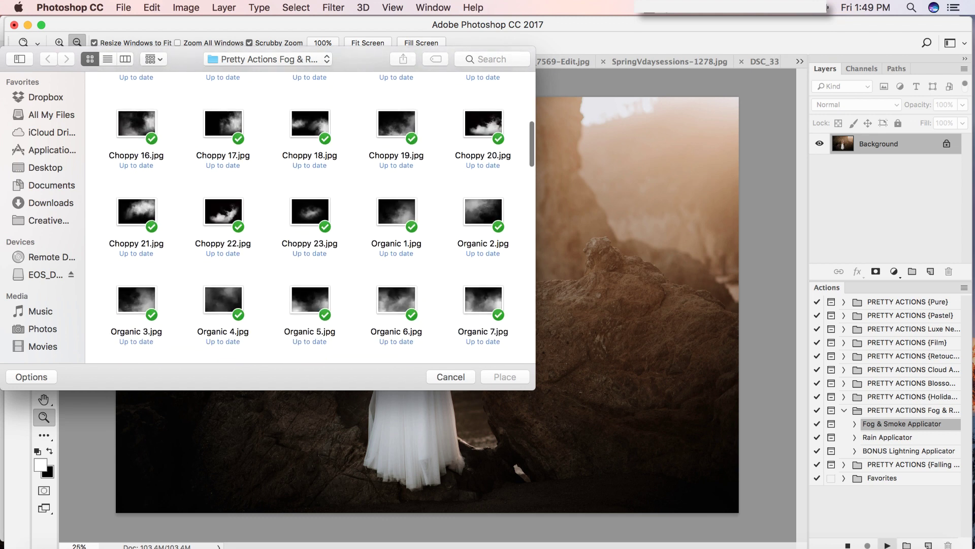
scroll(310, 219, "down", 1)
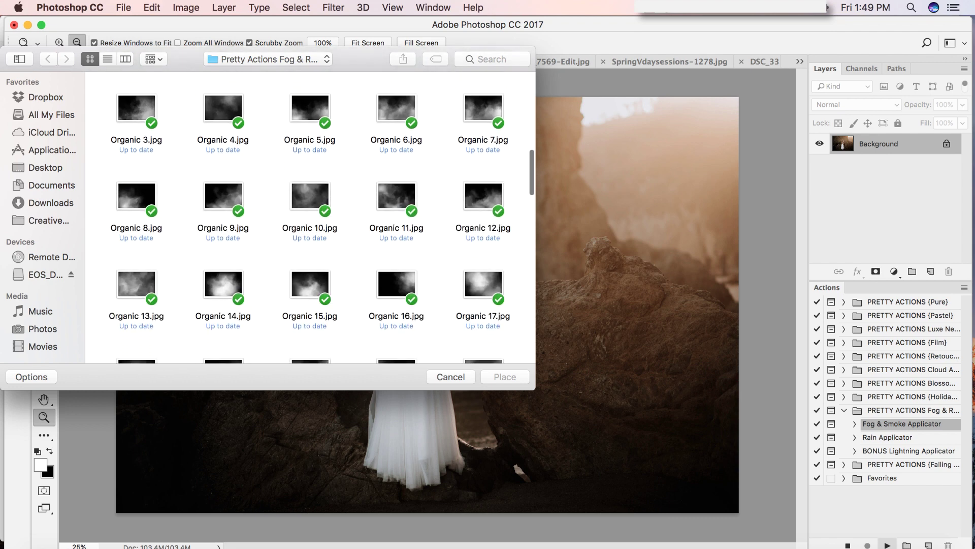
scroll(310, 218, "down", 15)
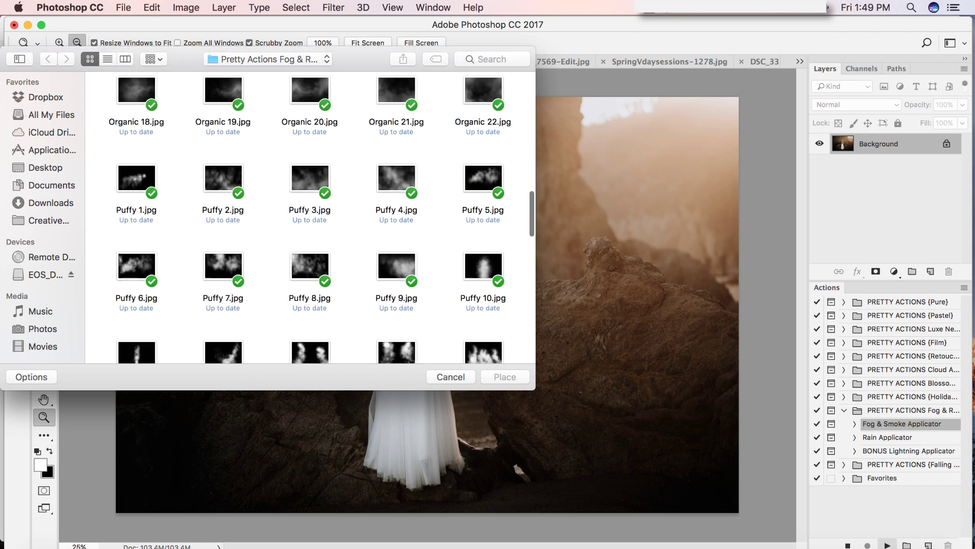
scroll(310, 218, "down", 2)
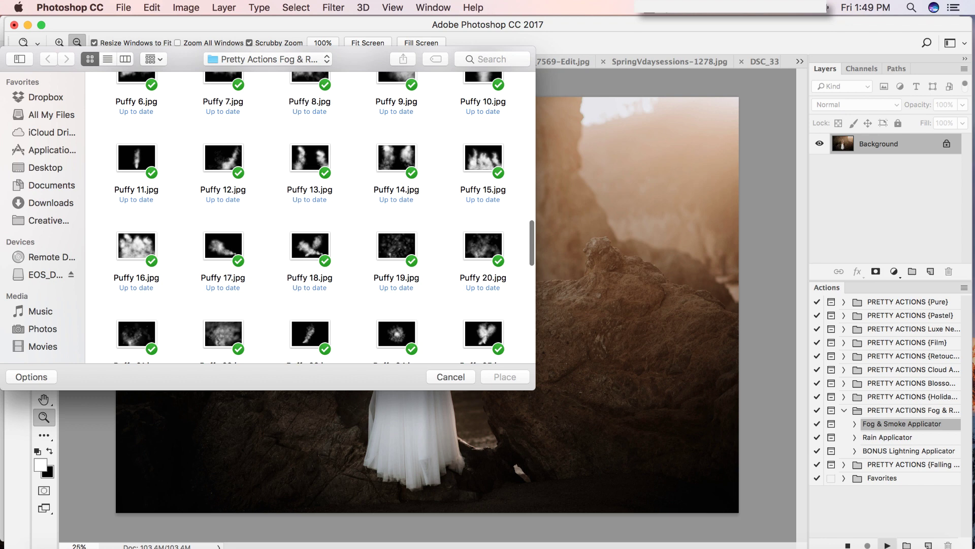
scroll(310, 219, "down", 20)
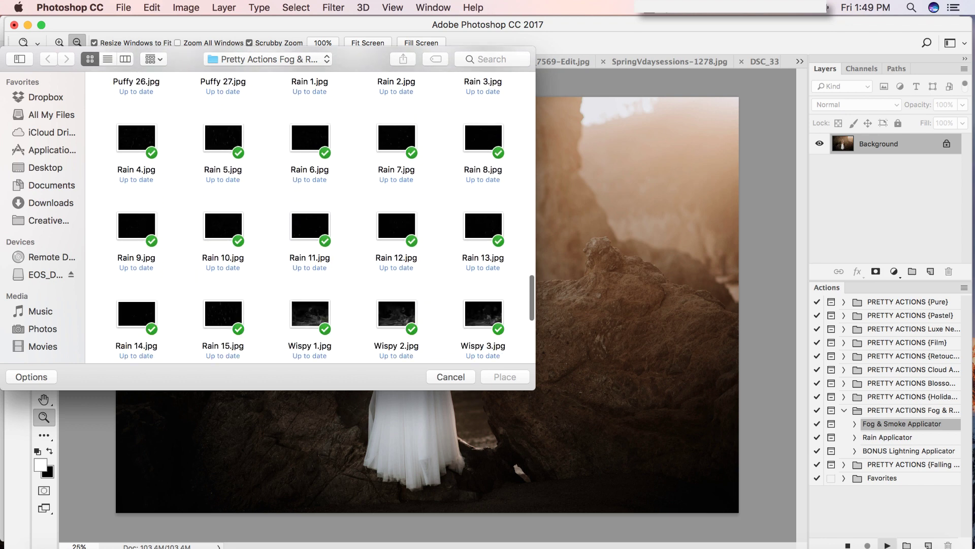
scroll(310, 219, "down", 10)
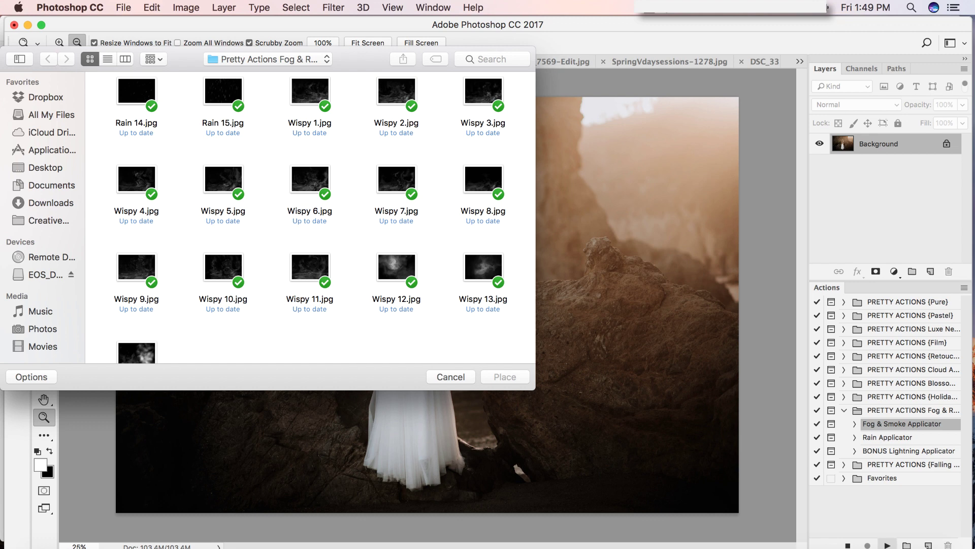
scroll(310, 218, "down", 3)
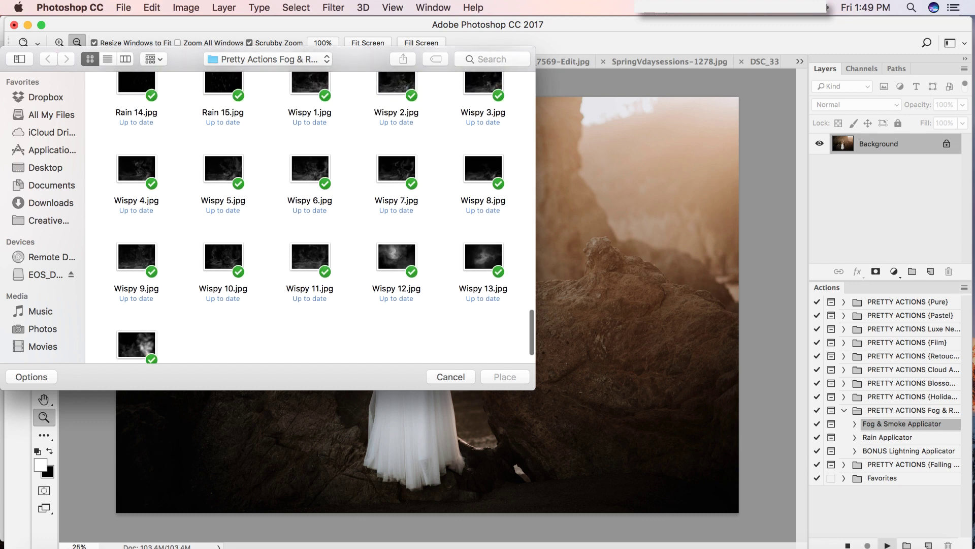
scroll(310, 218, "up", 15)
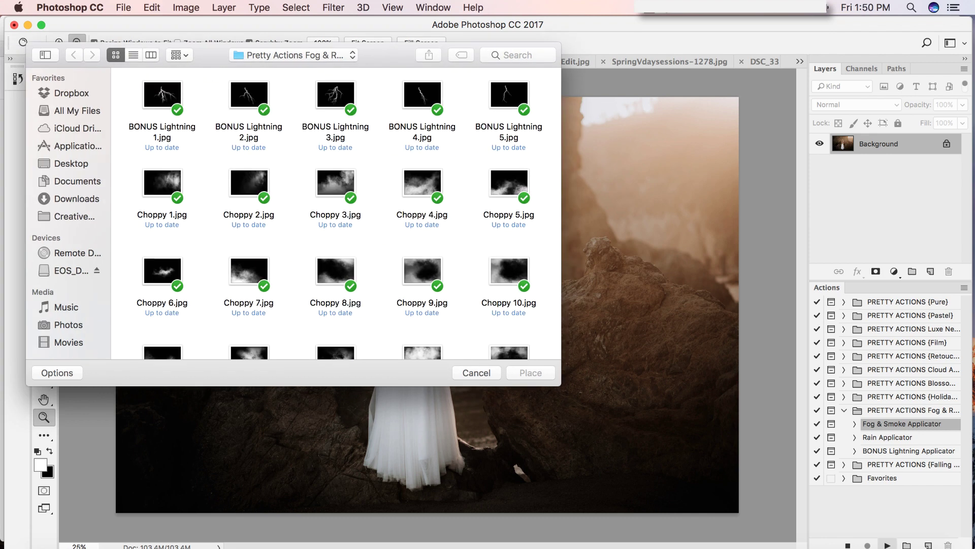
Place the Organic 9.jpg fog overlay onto the photo
scroll(335, 213, "down", 10)
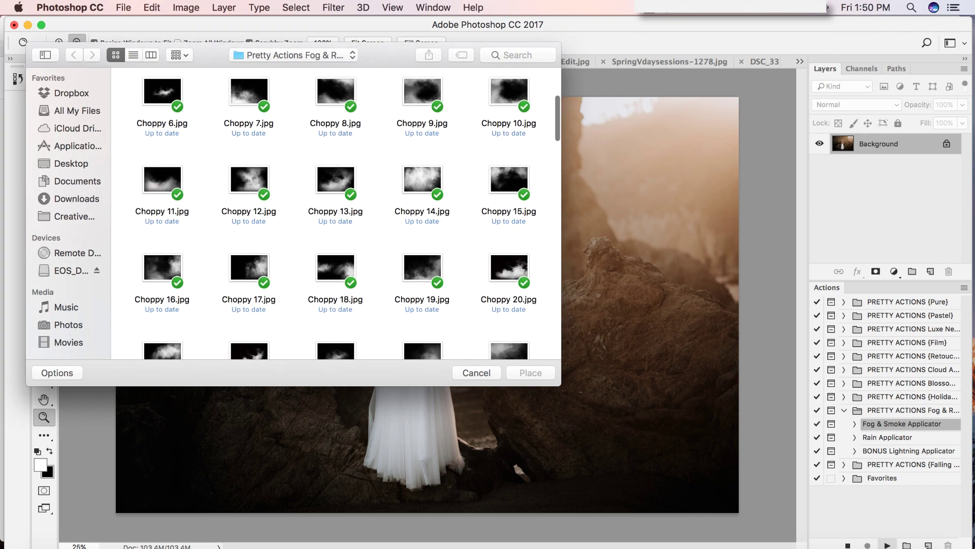
scroll(335, 213, "down", 5)
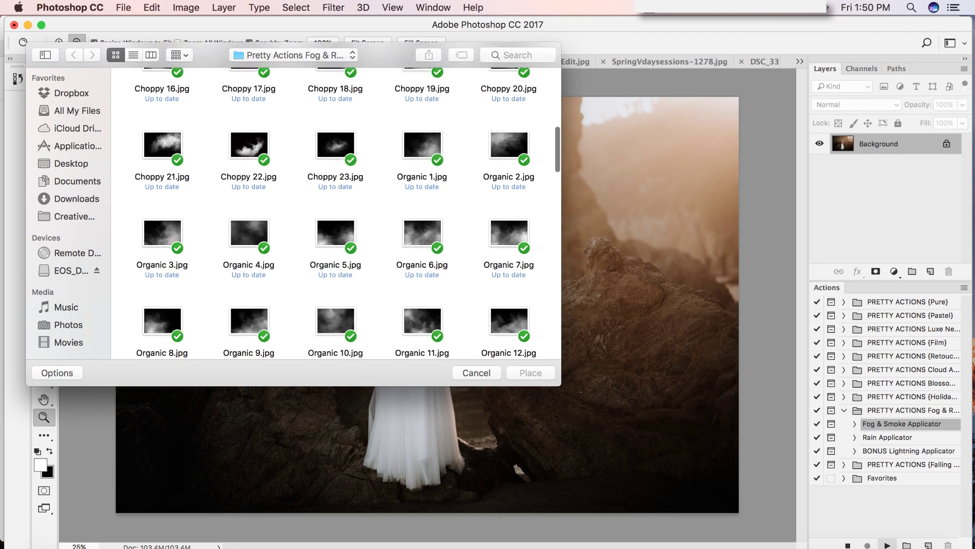
left_click(249, 270)
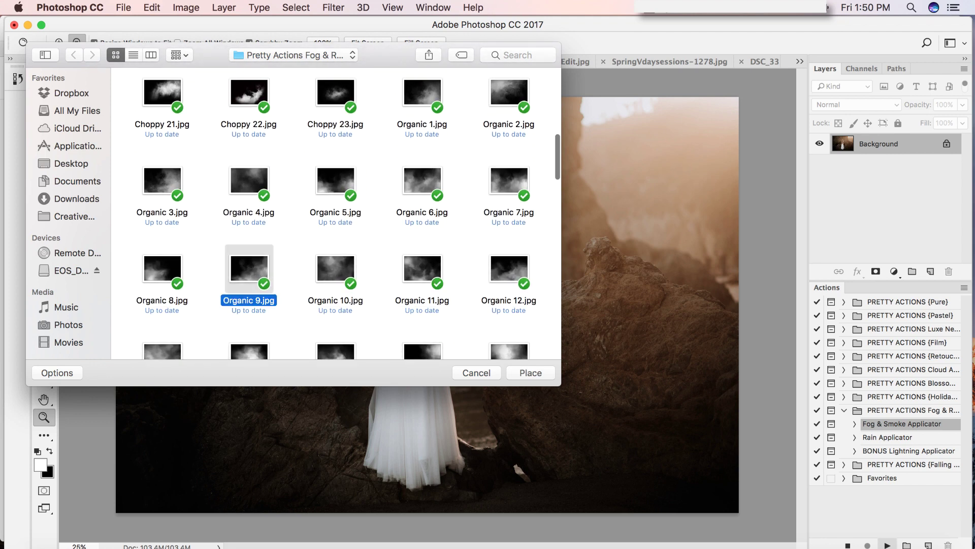
left_click(531, 373)
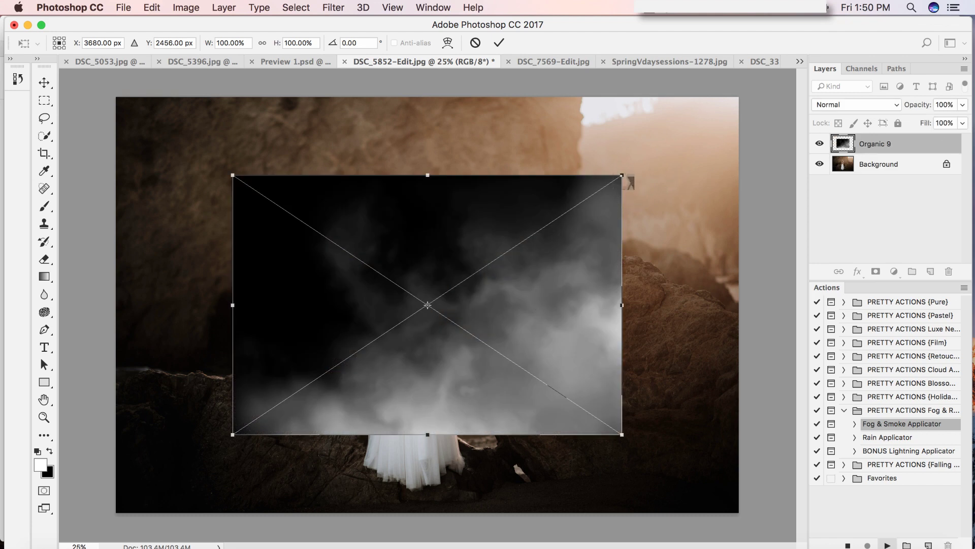
Scale the Organic 9 overlay to about 160% so it covers the whole photo, and let the action finish
left_click_drag(630, 182, 741, 101)
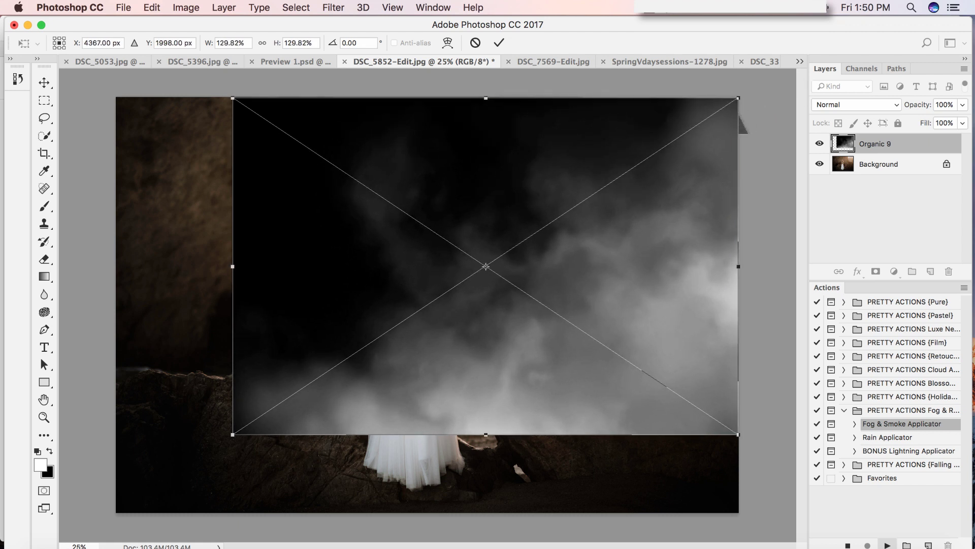
left_click_drag(246, 445, 123, 534)
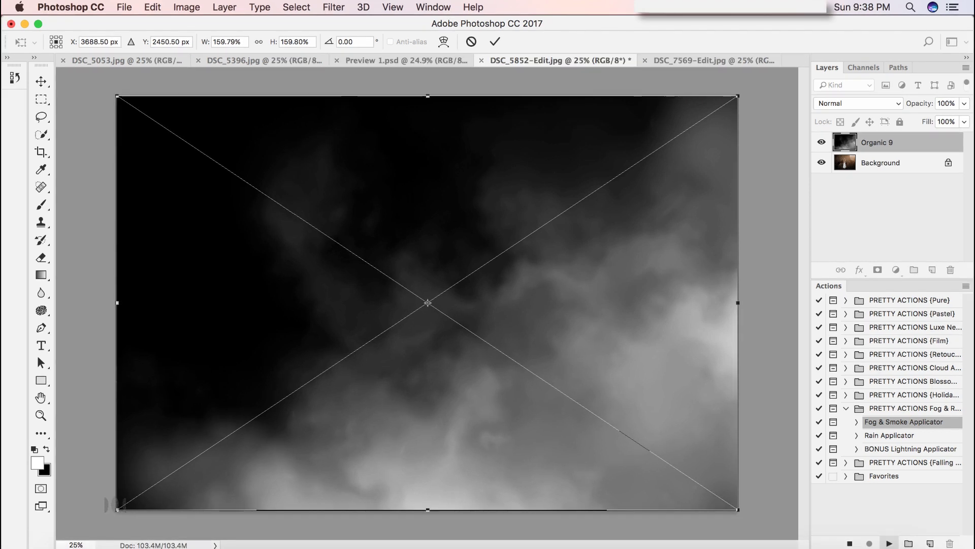
key("Return")
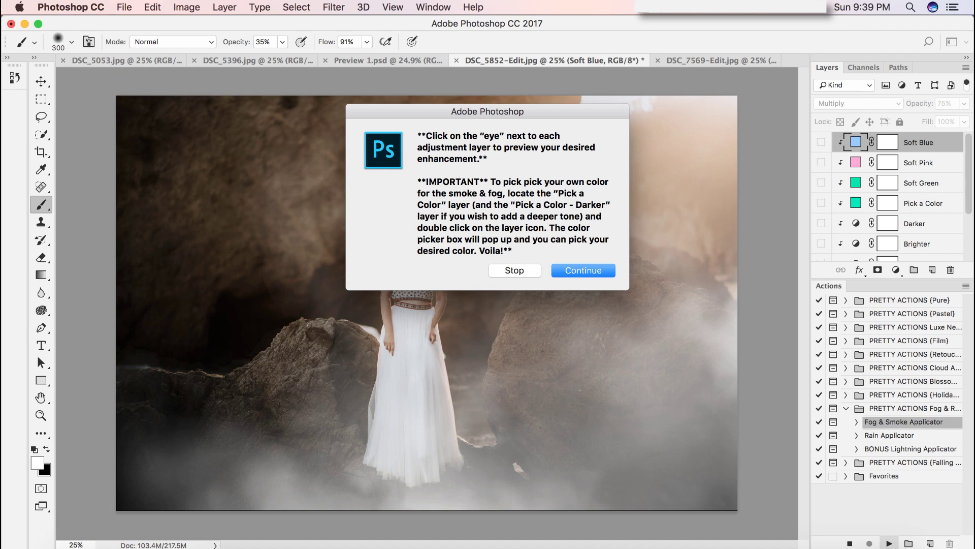
left_click(583, 270)
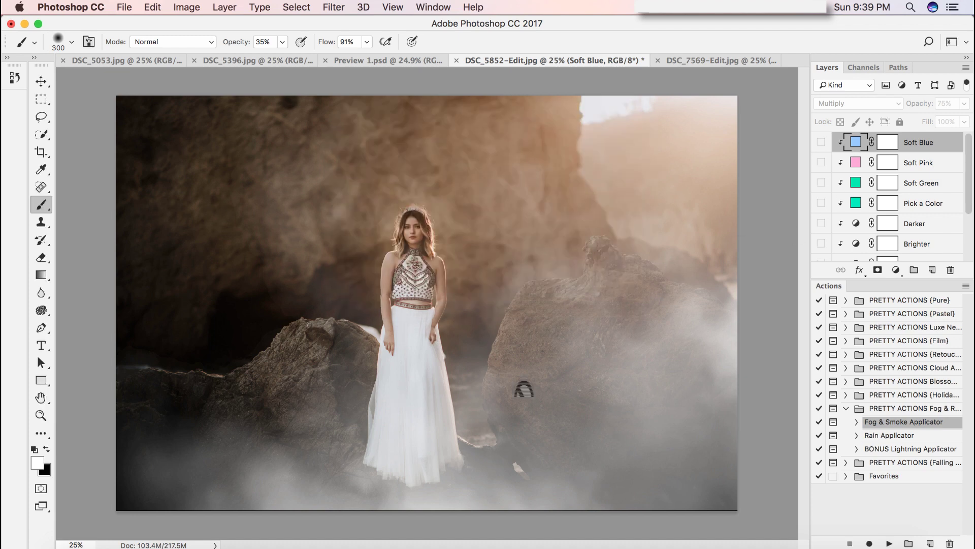
Compare the fog with and without the Warmer layer, leaving that layer visible
scroll(901, 202, "down", 4)
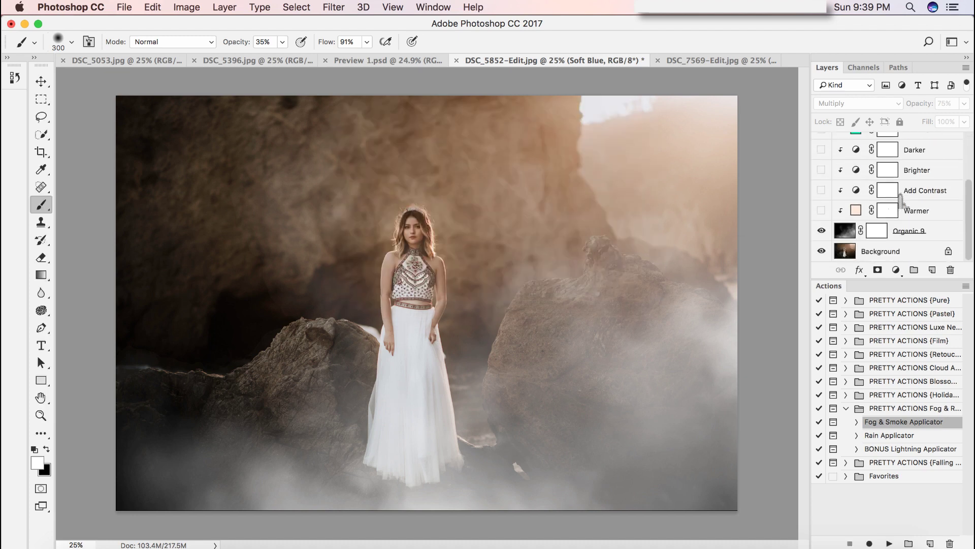
scroll(902, 201, "up", 4)
scroll(902, 199, "down", 2)
scroll(900, 200, "down", 1)
left_click(822, 210)
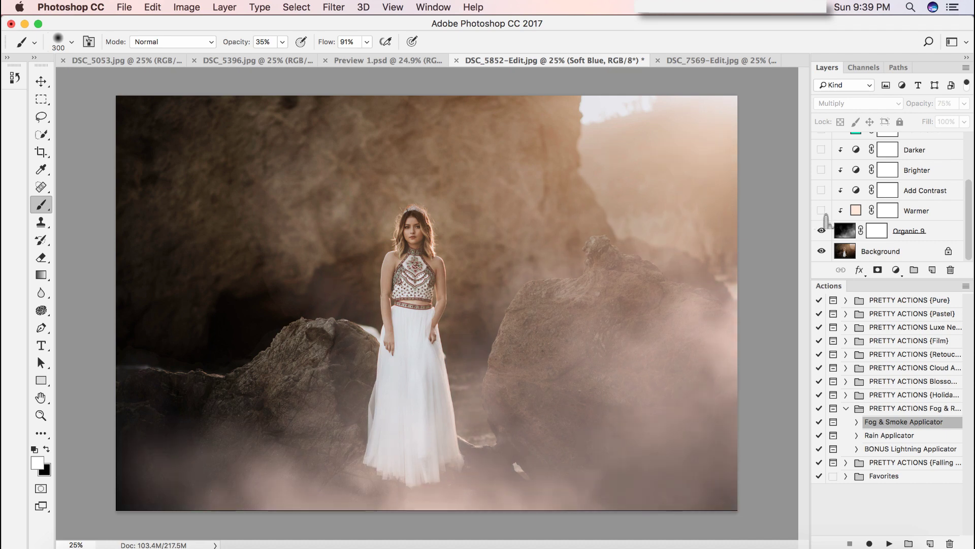
left_click(821, 211)
left_click(822, 210)
left_click(821, 211)
left_click(822, 211)
Set the Warmer layer's opacity to 42%
left_click(923, 217)
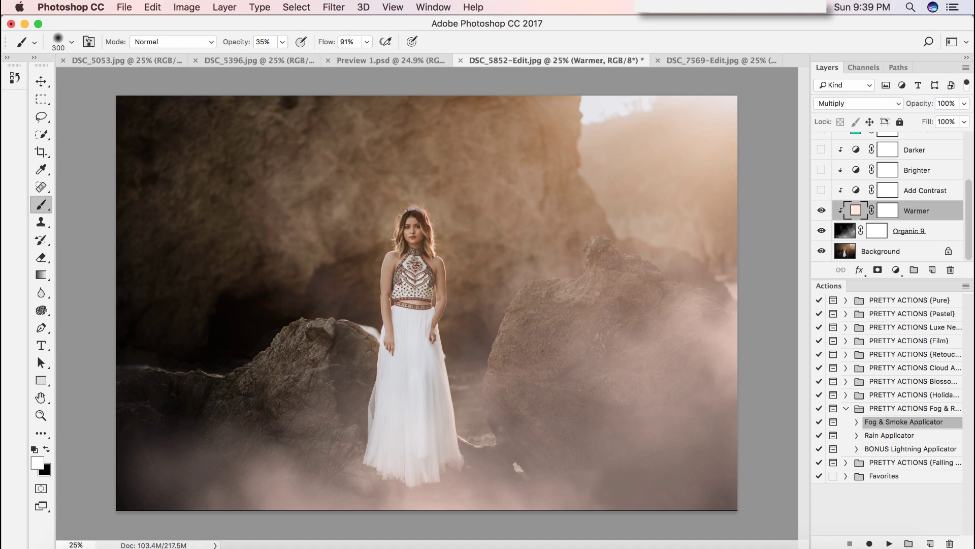
left_click(964, 103)
left_click_drag(963, 119, 951, 119)
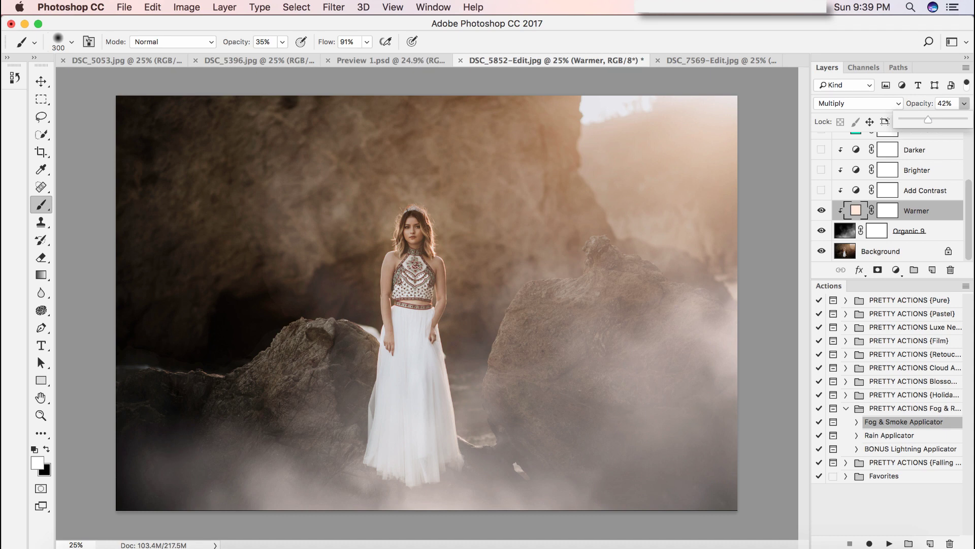
left_click(921, 215)
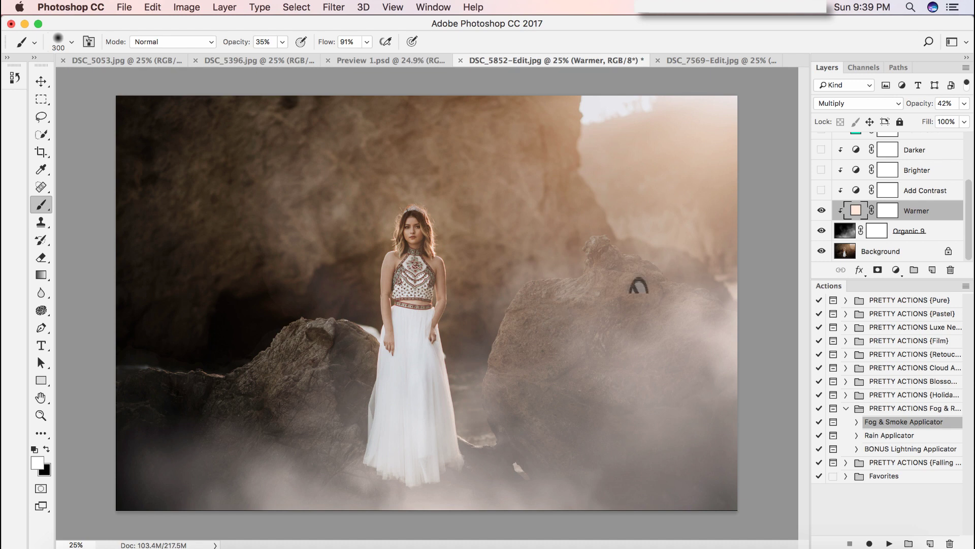
Show the Add Contrast layer in place of Warmer and set its opacity to 15%
left_click(934, 192)
left_click(821, 190)
key("x")
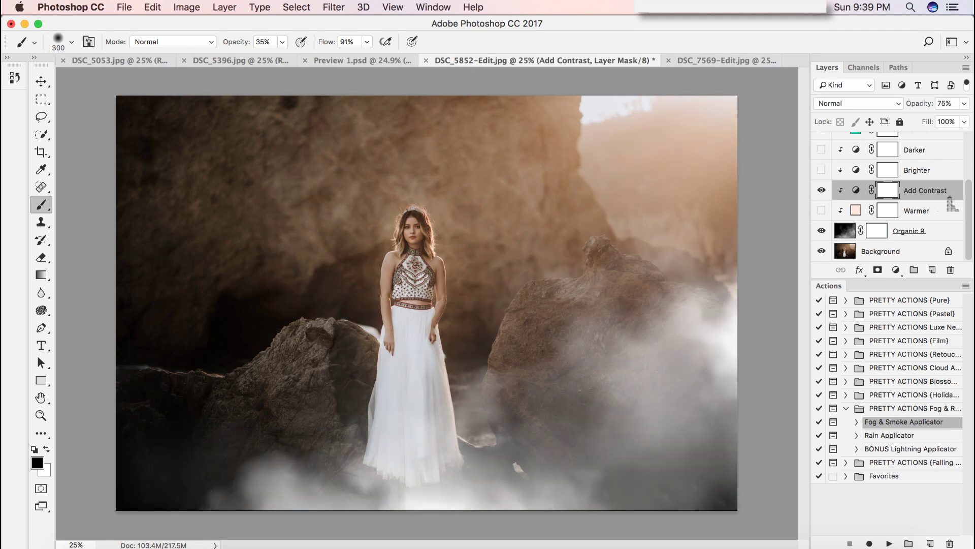
left_click(964, 103)
left_click_drag(948, 120, 917, 120)
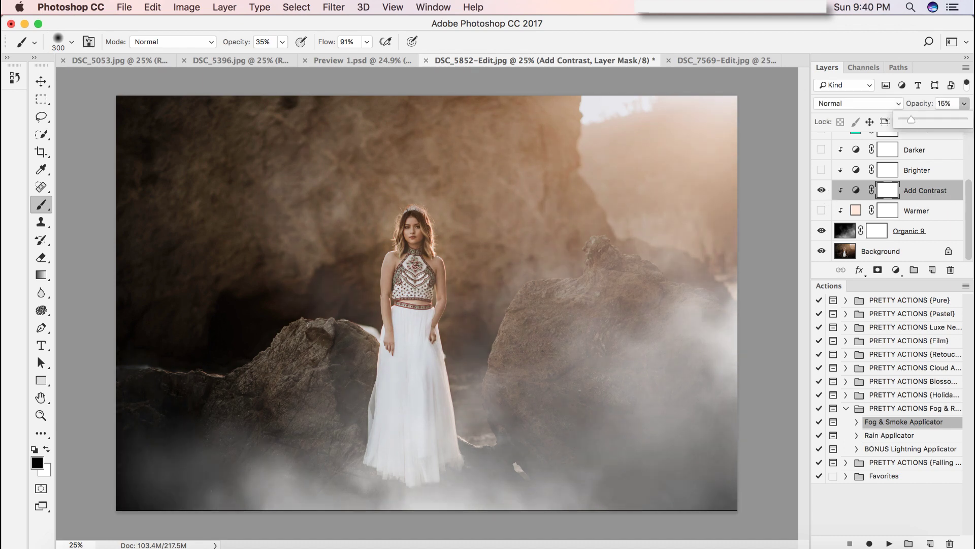
Compare the fog with and without the Add Contrast layer, leaving that layer hidden
left_click(824, 192)
left_click(823, 192)
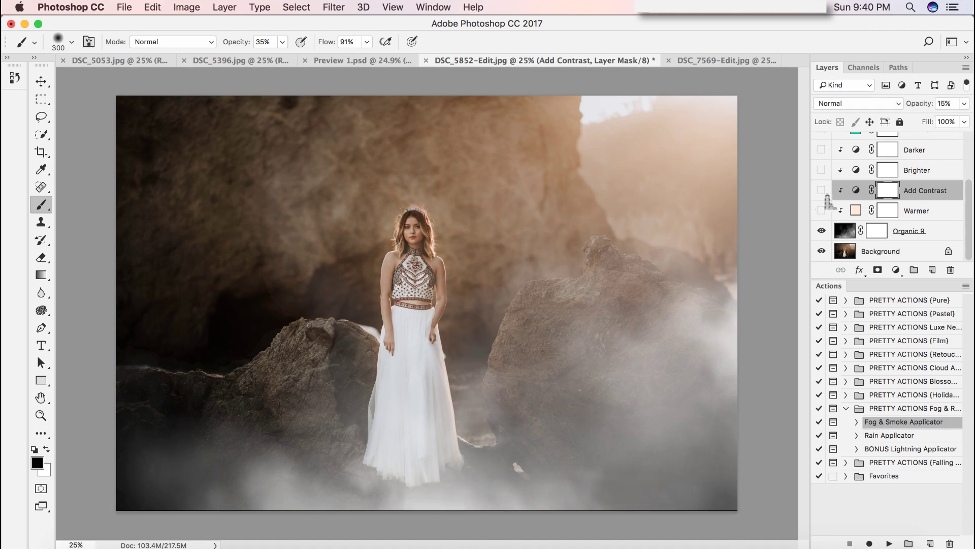
left_click(823, 191)
Preview the Brighter and Darker layers on the fog one at a time, leaving both hidden
left_click(823, 172)
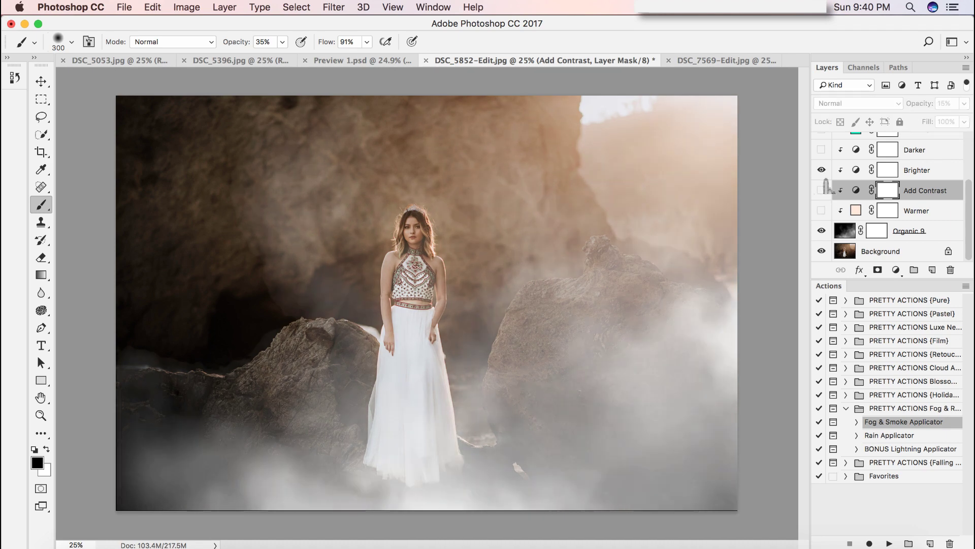
left_click(822, 151)
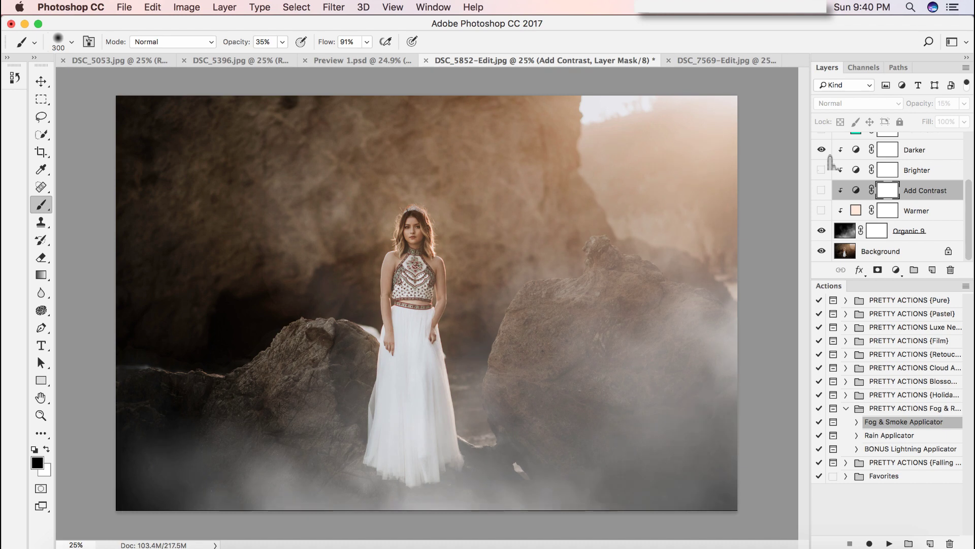
left_click(822, 151)
scroll(831, 162, "up", 1)
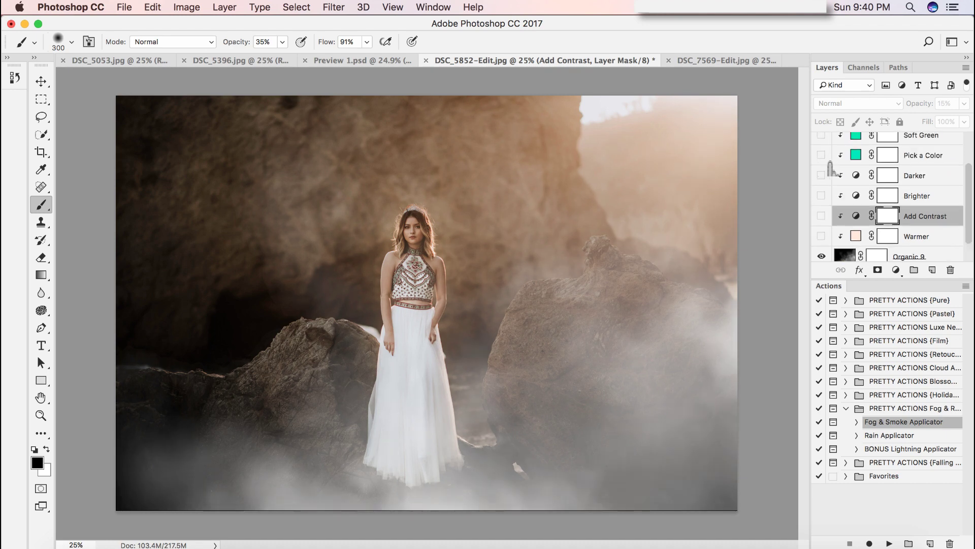
Show the Soft Green layer and set its opacity to 21%
scroll(831, 162, "up", 2)
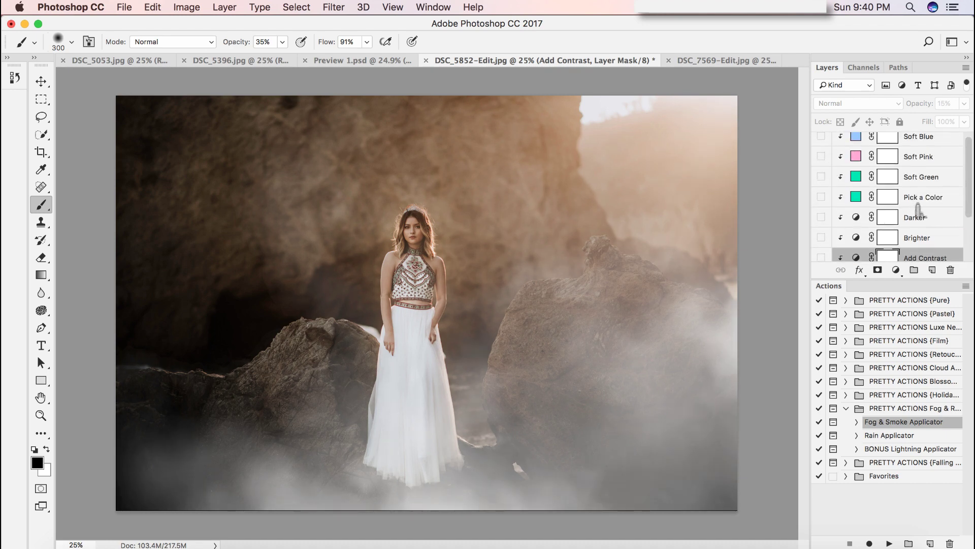
scroll(894, 196, "up", 1)
left_click(822, 182)
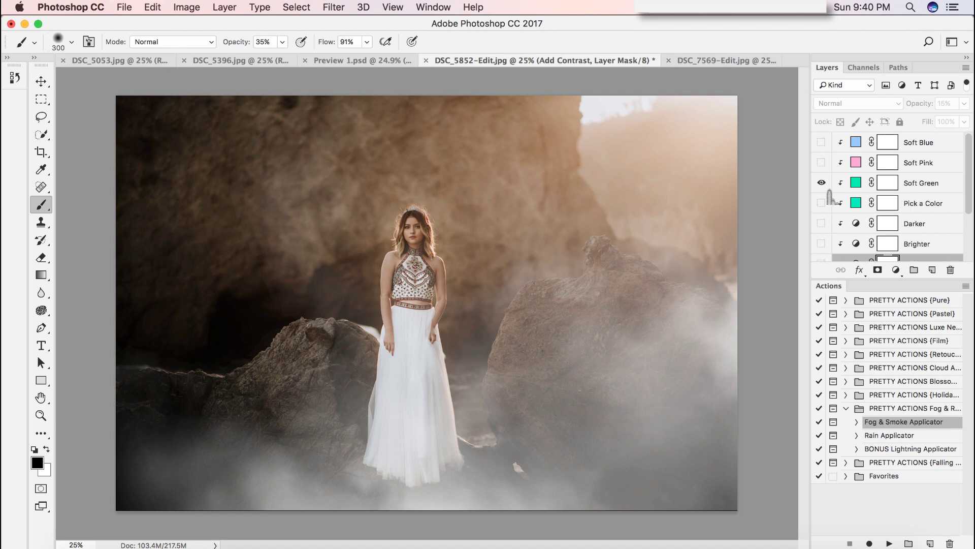
left_click(919, 184)
left_click(964, 104)
left_click_drag(944, 120, 914, 120)
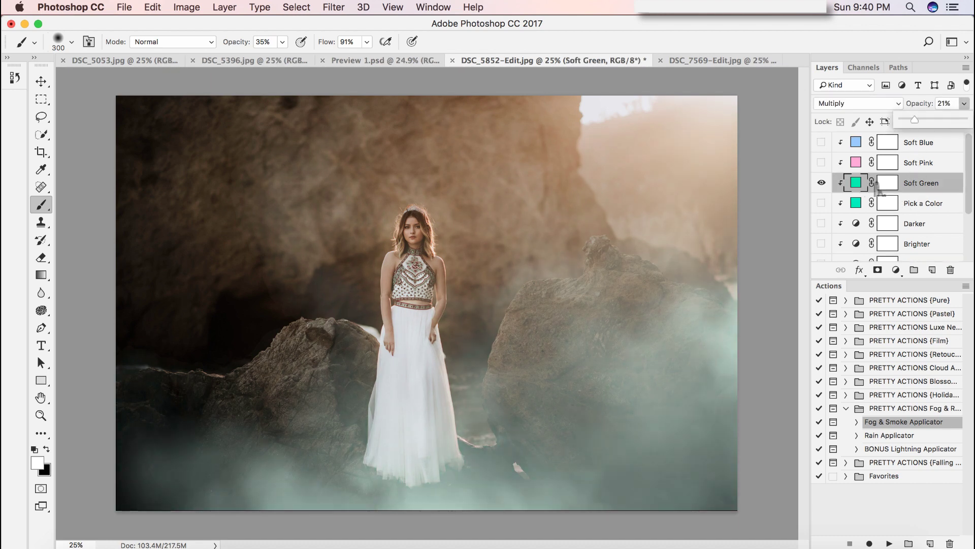
Compare the fog with and without the Soft Green tint, leaving that layer hidden
left_click(821, 182)
left_click(822, 182)
left_click(822, 182)
left_click(821, 182)
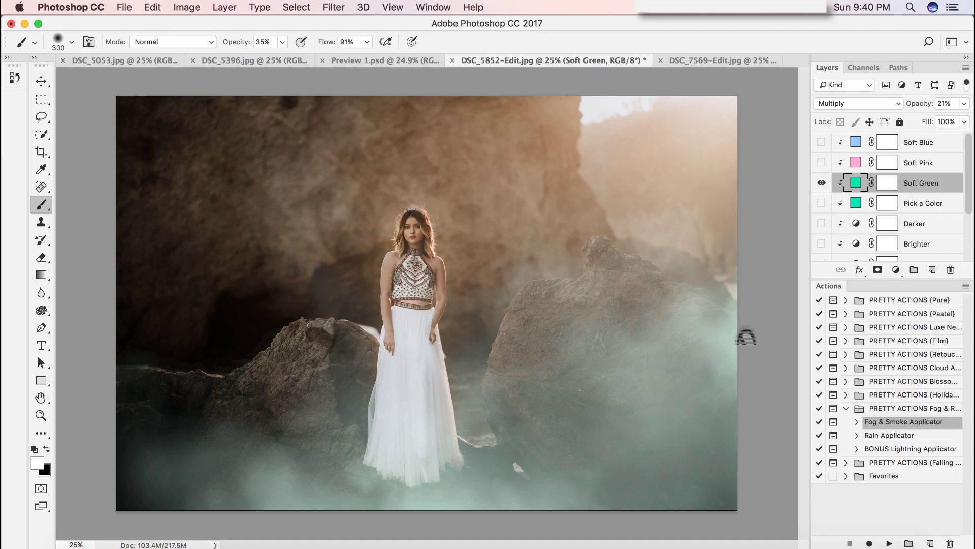
left_click(822, 183)
left_click(821, 182)
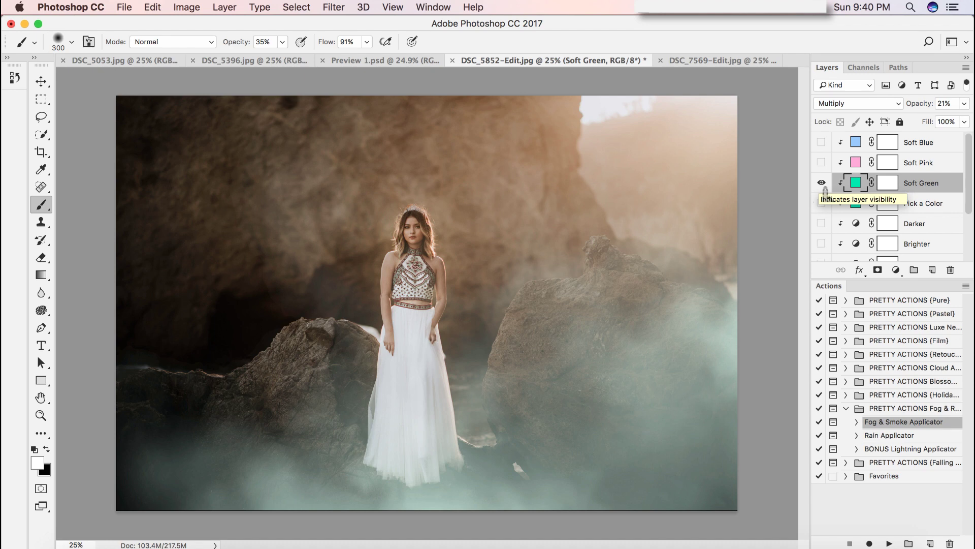
left_click(821, 182)
Show the Soft Pink layer, set its opacity to 20%, and hide it again
left_click(821, 162)
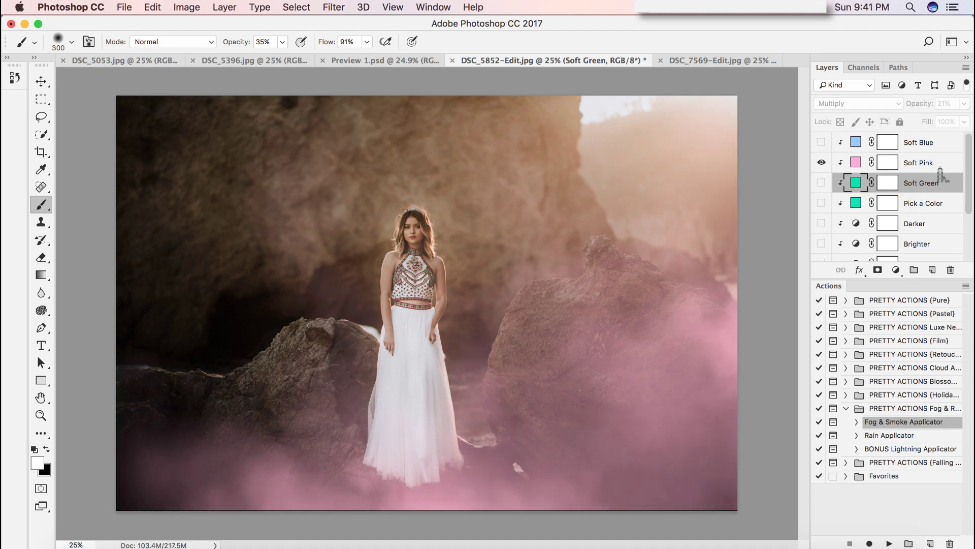
left_click(940, 163)
left_click_drag(964, 103, 916, 120)
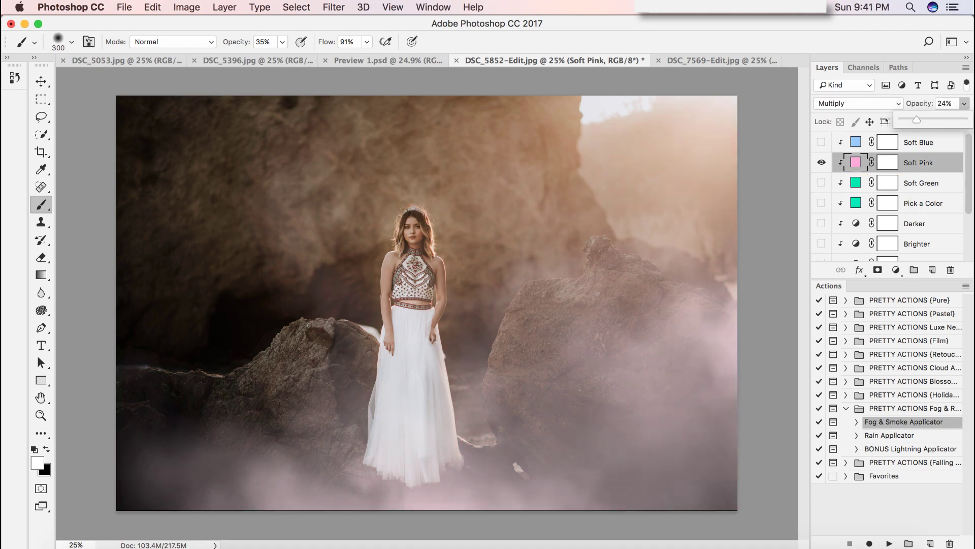
left_click(832, 173)
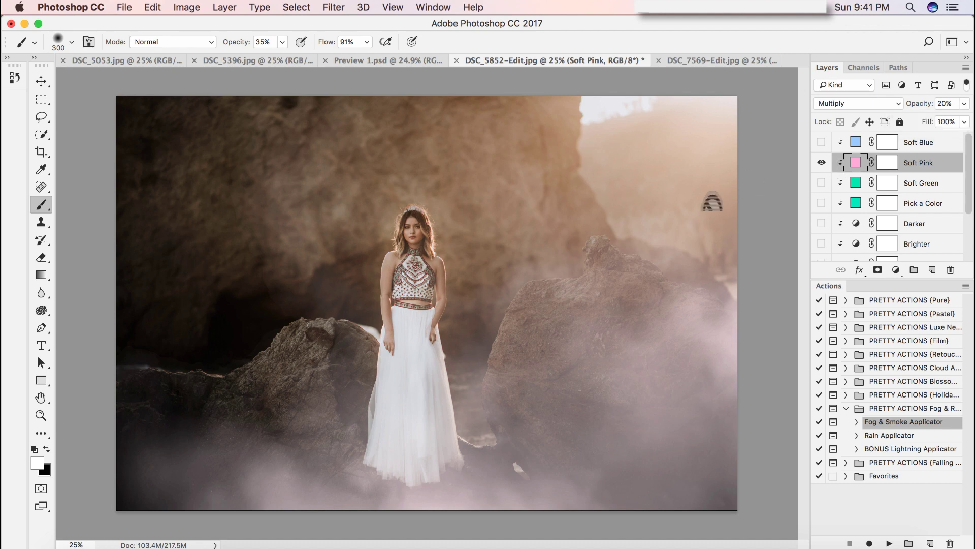
left_click(822, 162)
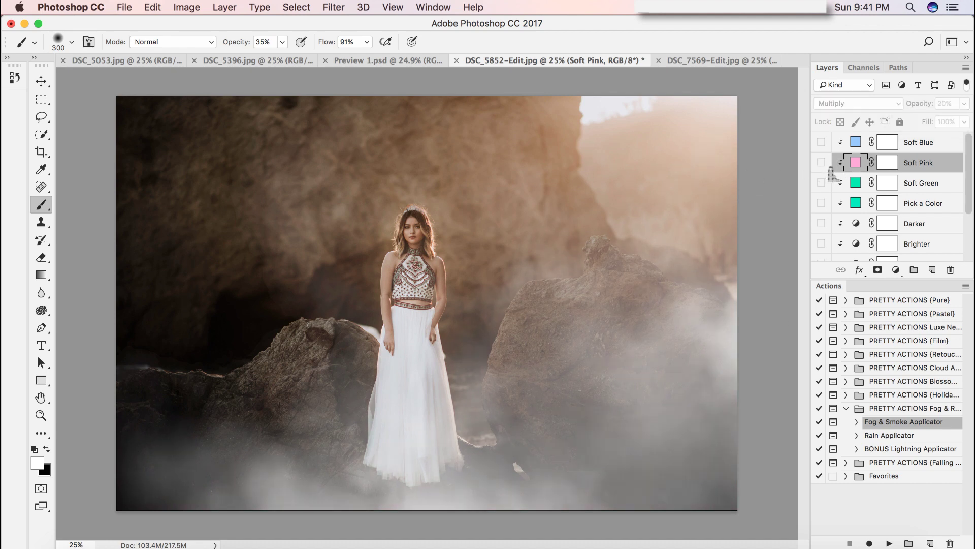
Show the Soft Blue layer, set its opacity to 38%, and hide it again
left_click(822, 142)
left_click(927, 149)
left_click(964, 104)
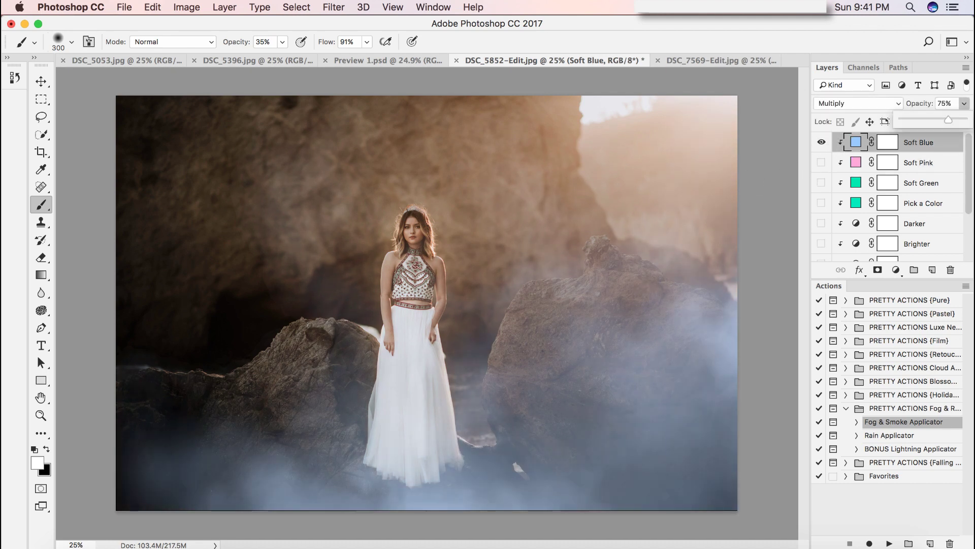
left_click_drag(951, 120, 928, 119)
left_click(934, 139)
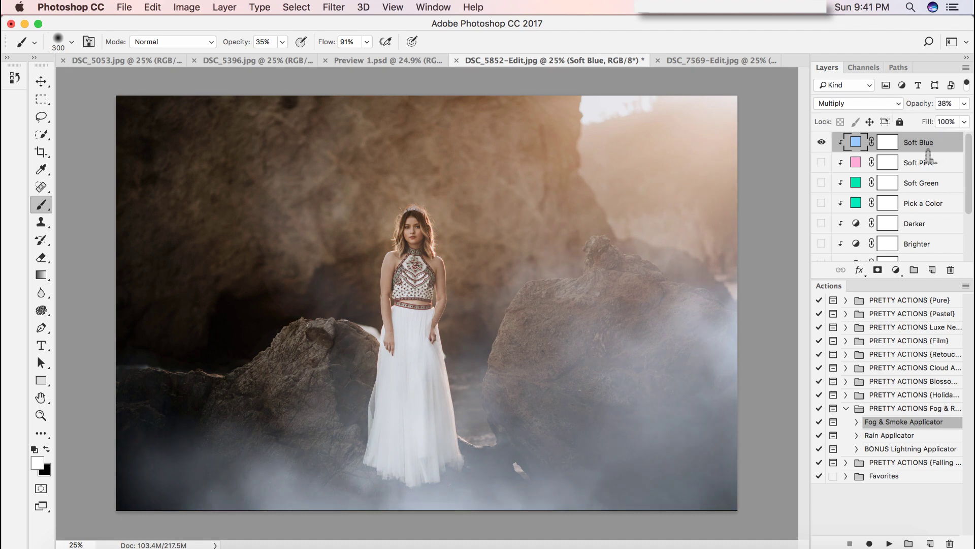
left_click(822, 143)
Show the Pick a Color layer and set its opacity to 46%
left_click(929, 209)
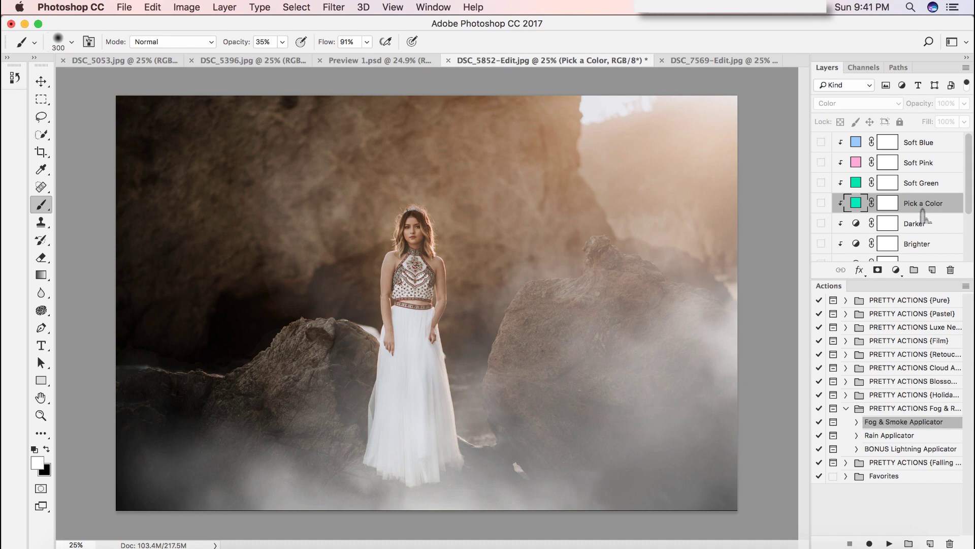
left_click(822, 203)
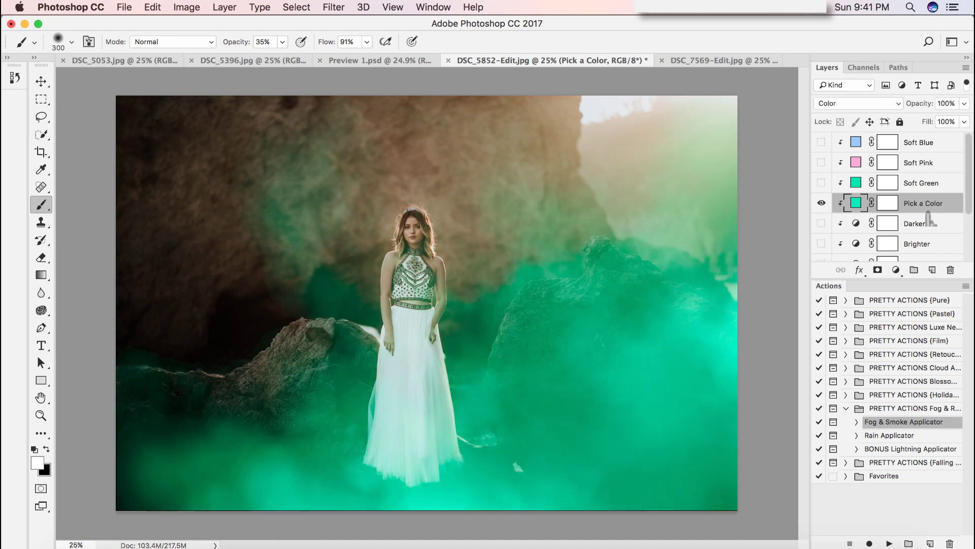
left_click(964, 104)
left_click(930, 120)
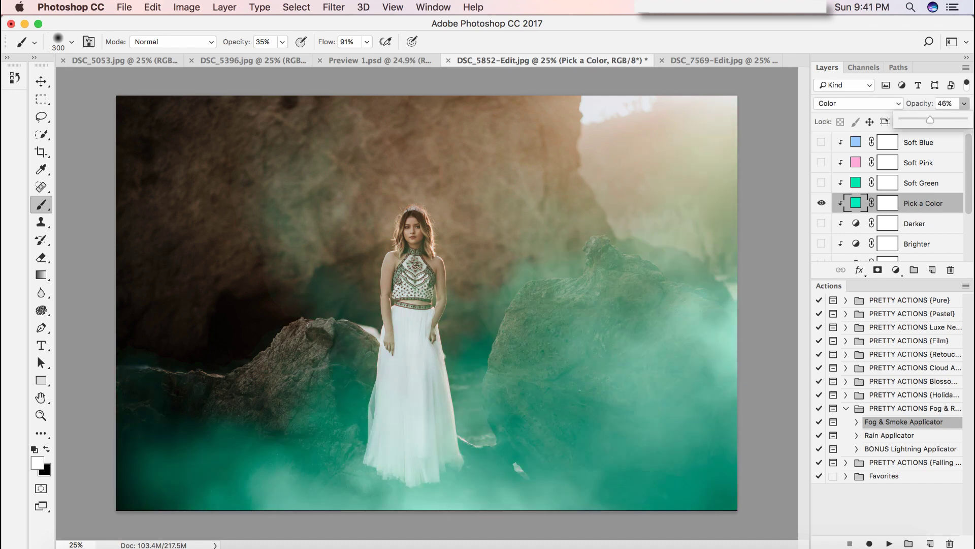
left_click(916, 211)
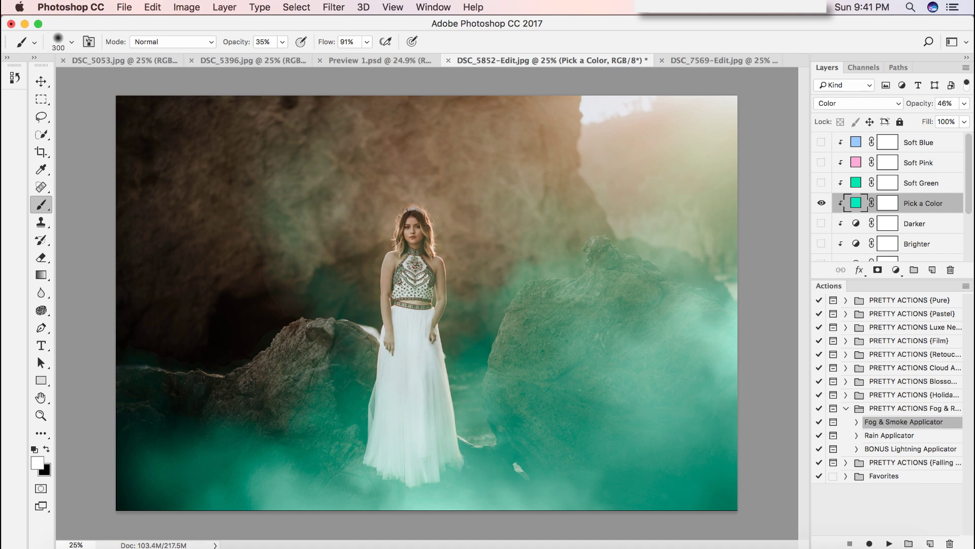
Open the Pick a Color layer's fill color and try warm tan d3bd7a and green 98d37a on the fog
double_click(857, 203)
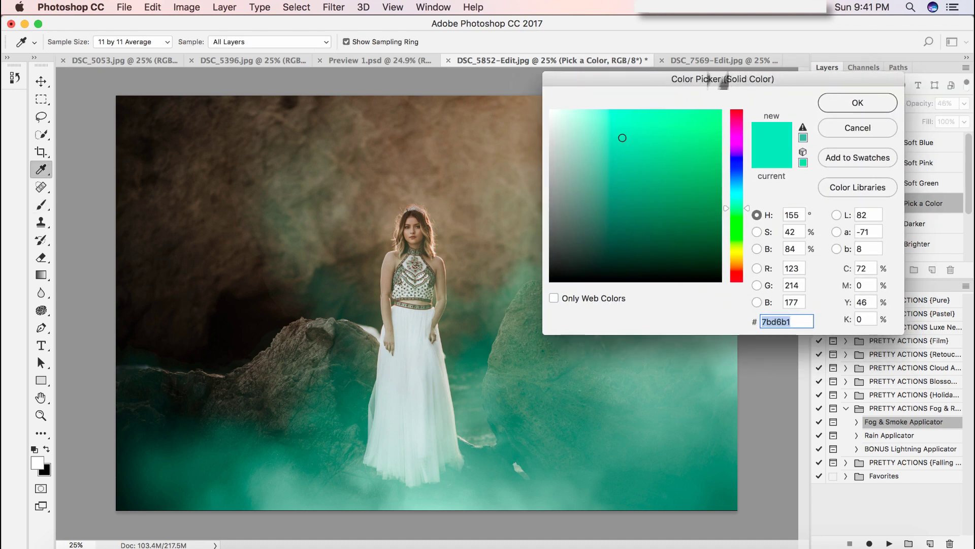
left_click_drag(717, 86, 684, 65)
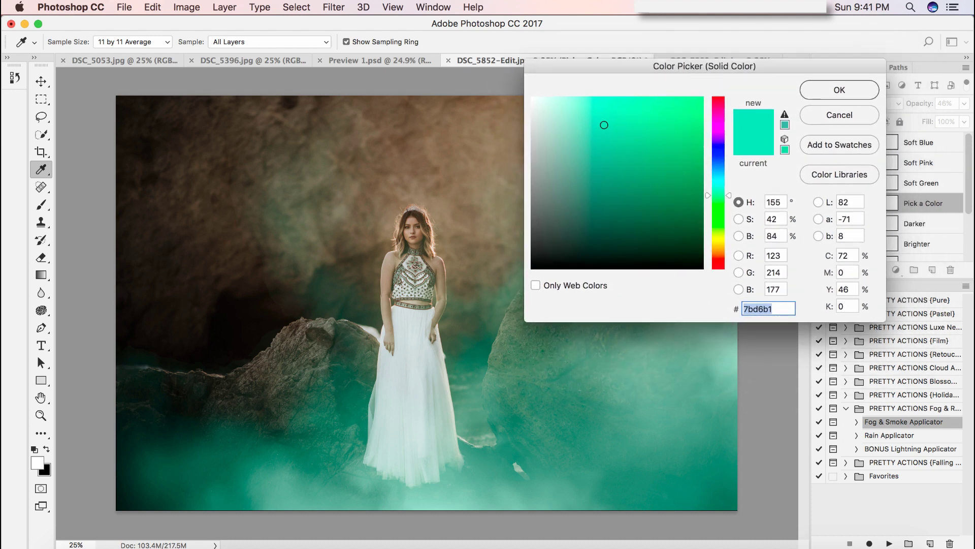
left_click_drag(718, 195, 718, 248)
left_click(585, 106)
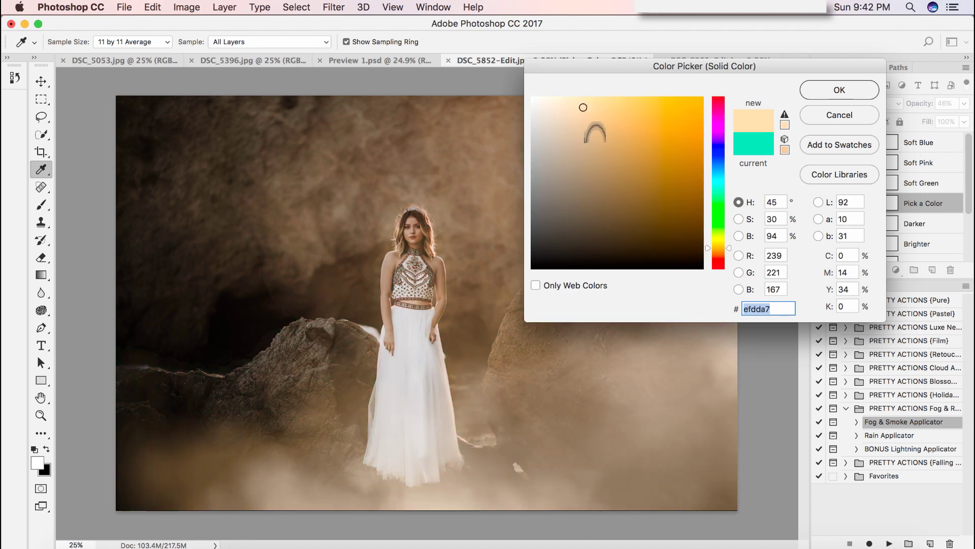
left_click(603, 126)
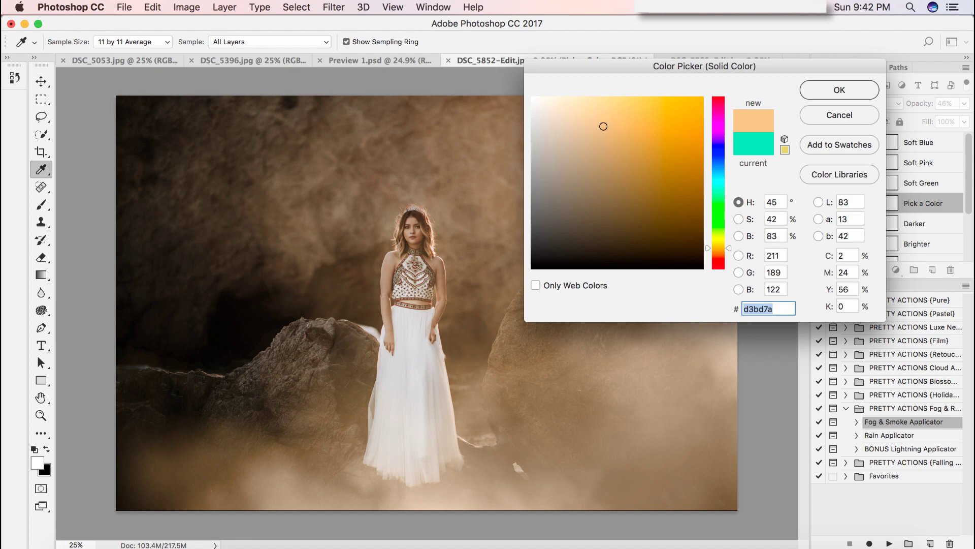
left_click(719, 221)
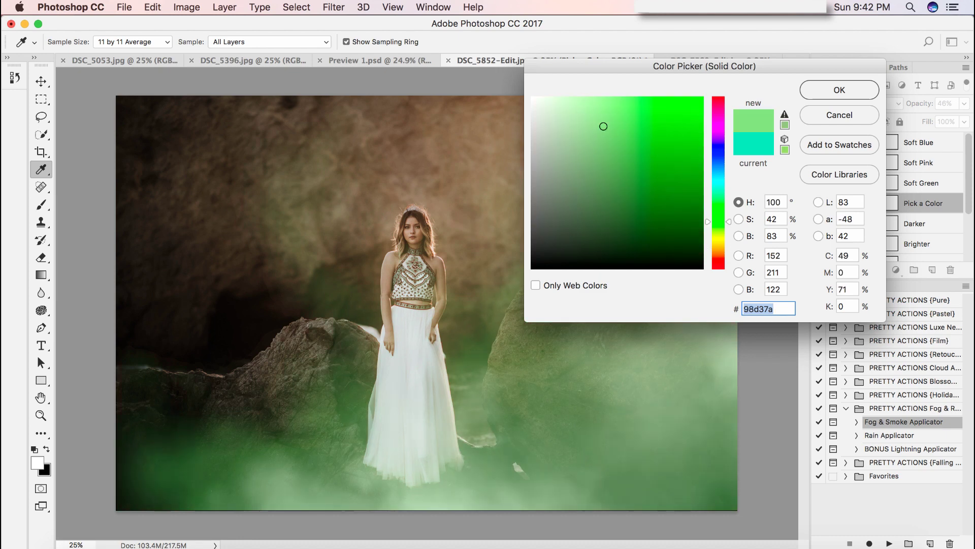
Set the Pick a Color layer's fill to muted blue b0b6d1 and return to the Brush tool
left_click(719, 160)
left_click_drag(590, 115, 558, 128)
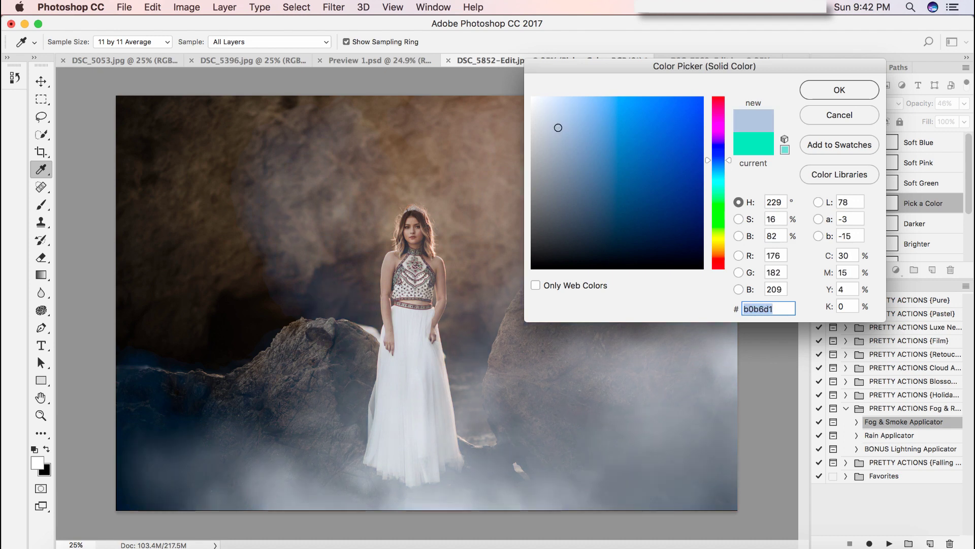
key("Return")
key("b")
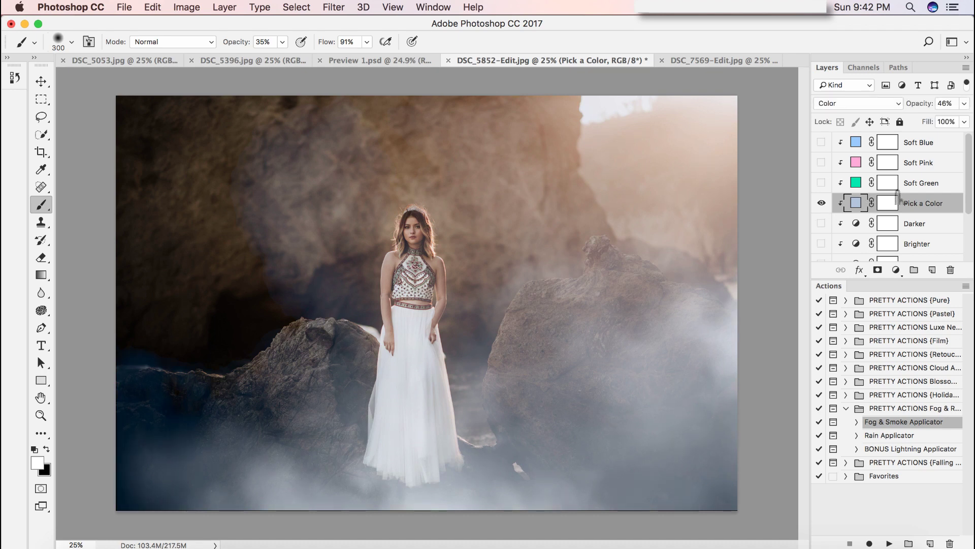
Hide the Pick a Color layer and show the Darker layer instead
left_click(822, 203)
left_click(825, 205)
scroll(849, 222, "down", 5)
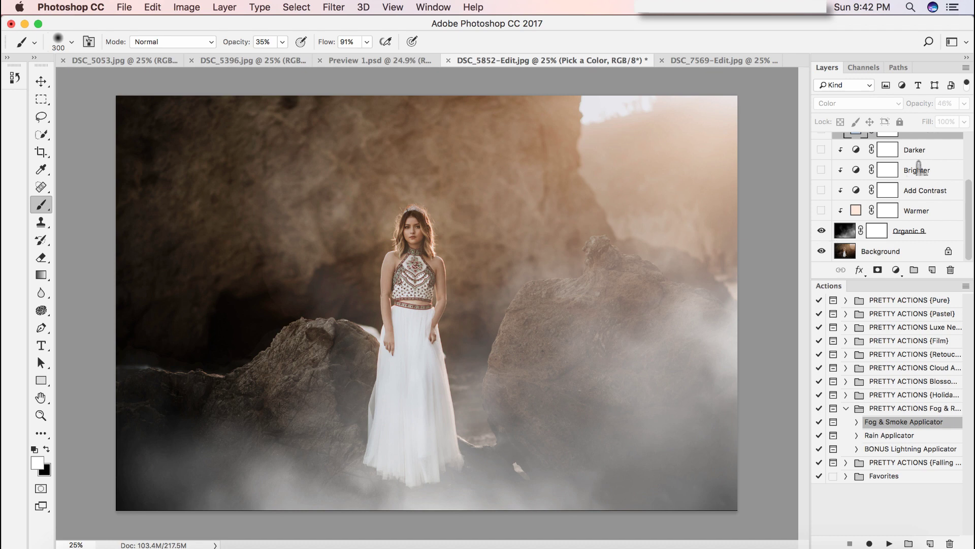
scroll(894, 200, "up", 3)
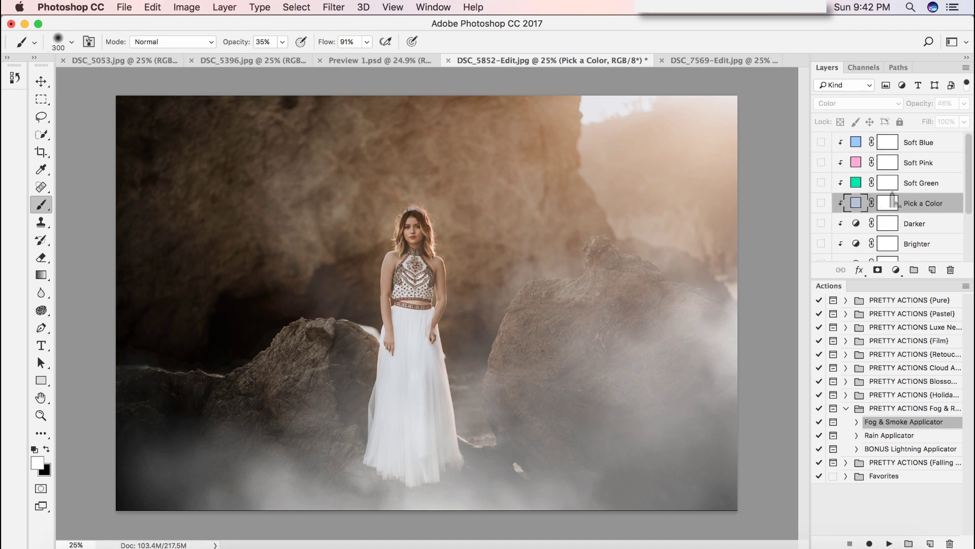
scroll(850, 232, "down", 3)
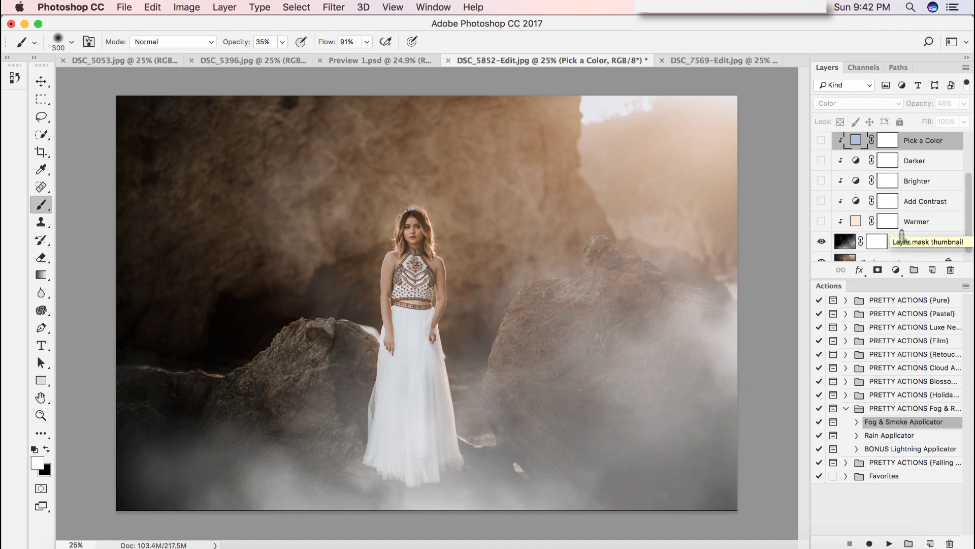
left_click(822, 160)
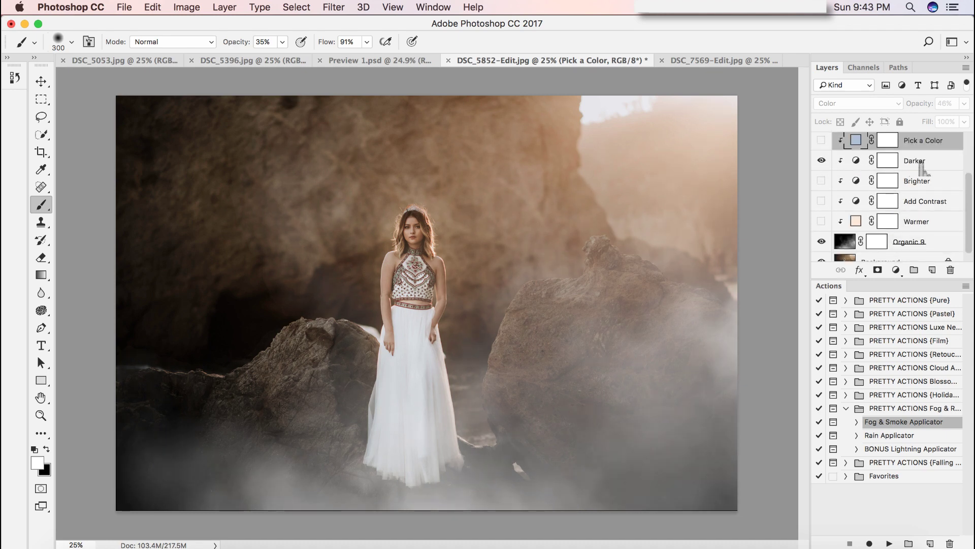
Flip the Organic 9 fog layer horizontally and shift it slightly with the Move tool
left_click(858, 248)
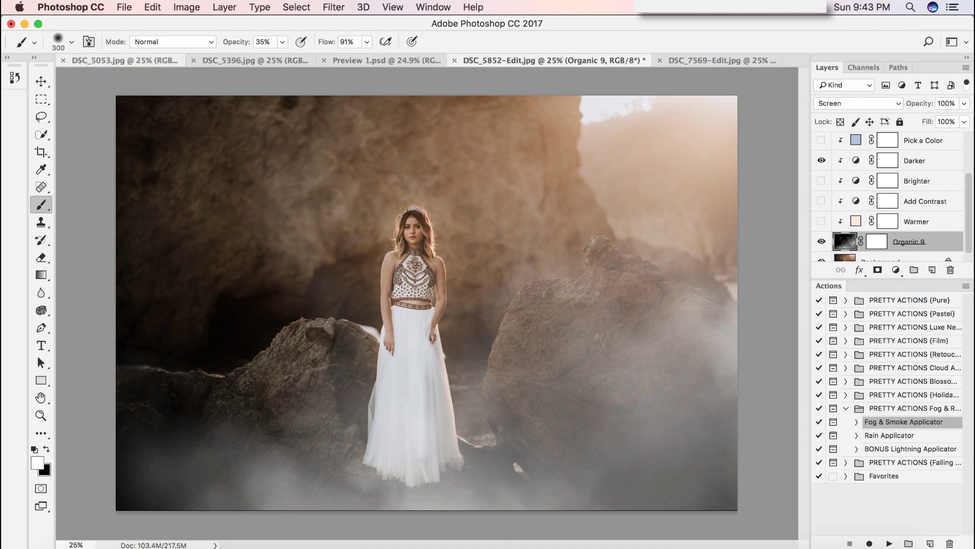
left_click(152, 7)
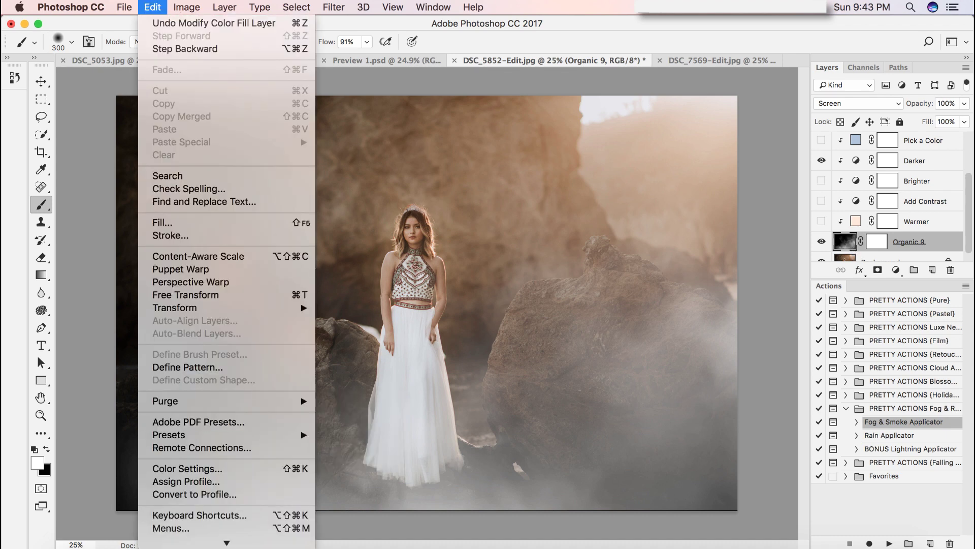
mouse_move(229, 307)
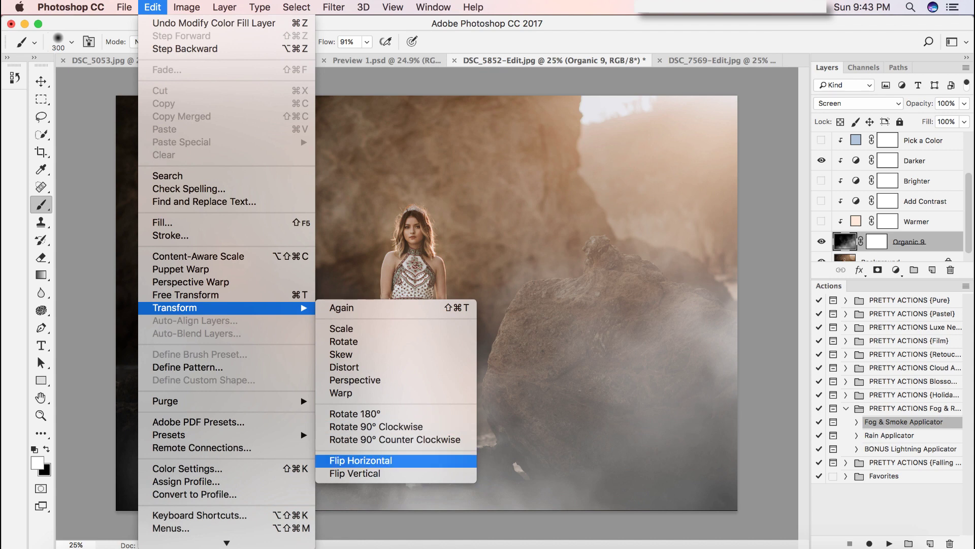
left_click(362, 461)
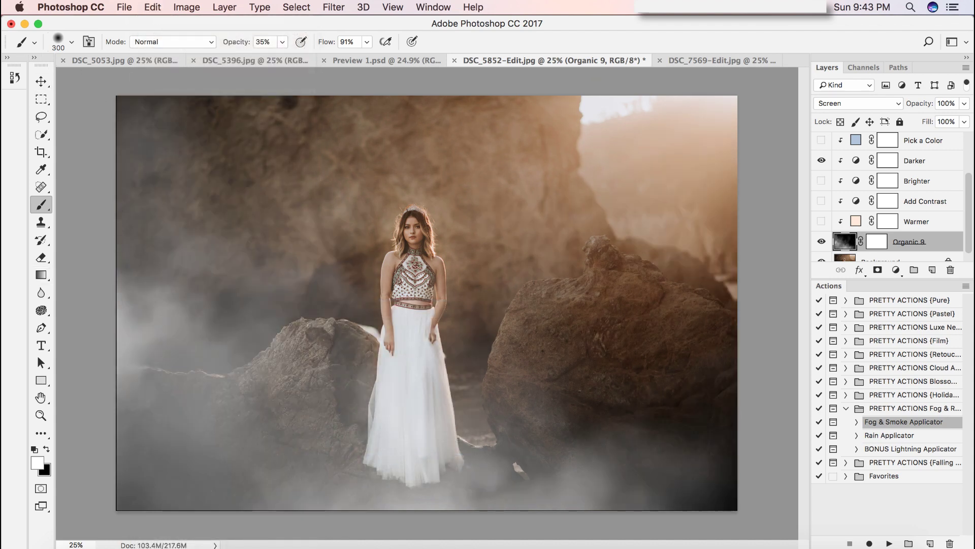
left_click(41, 81)
left_click_drag(212, 112, 203, 121)
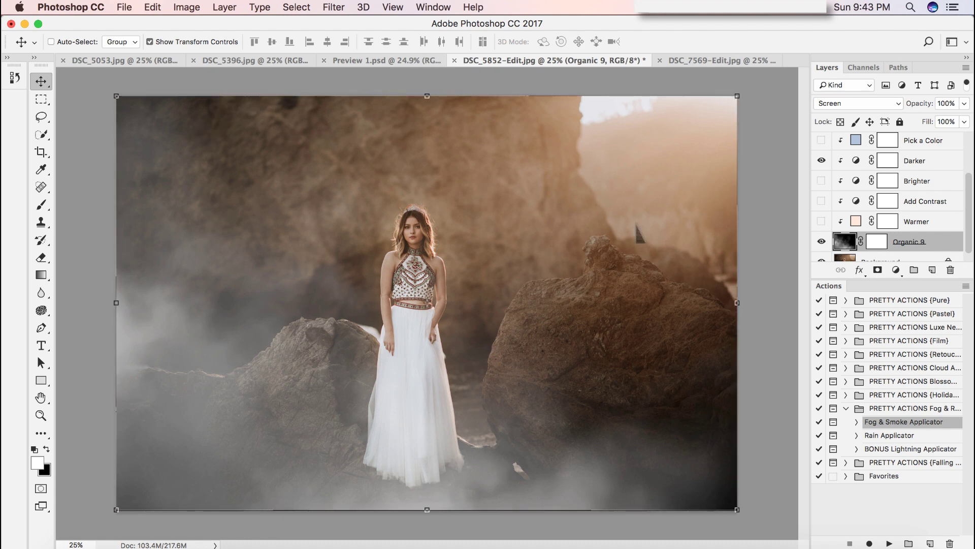
Create a history snapshot of the full document with the default name
left_click(8, 57)
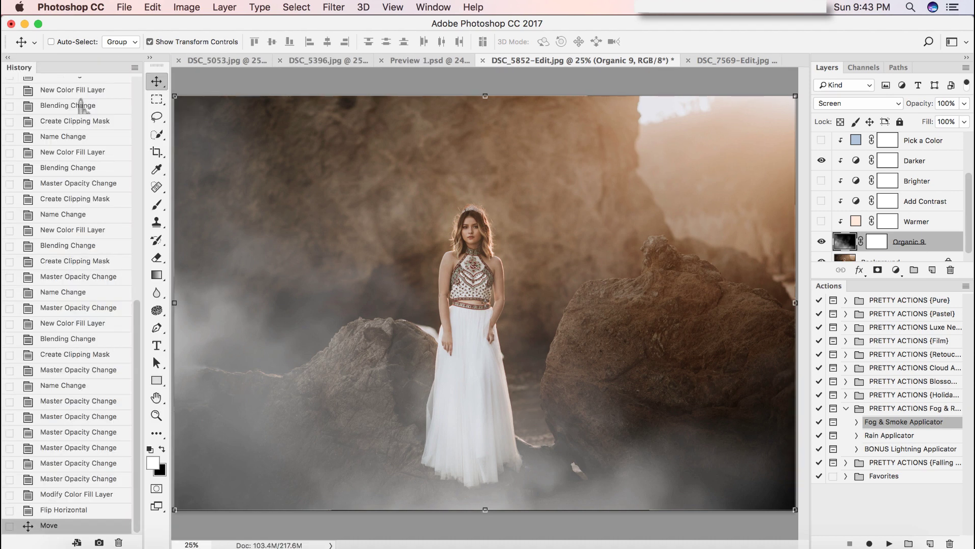
scroll(81, 111, "up", 10)
left_click(135, 68)
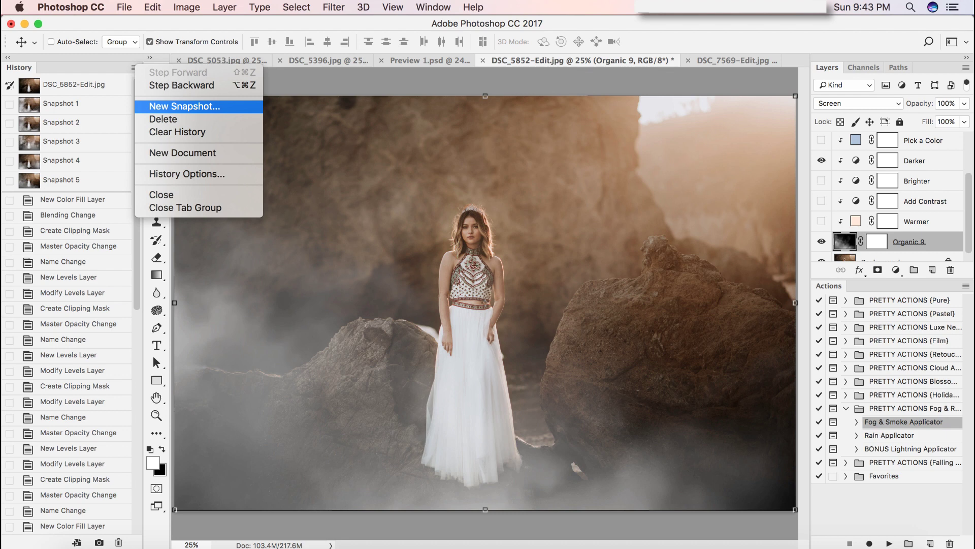
left_click(184, 105)
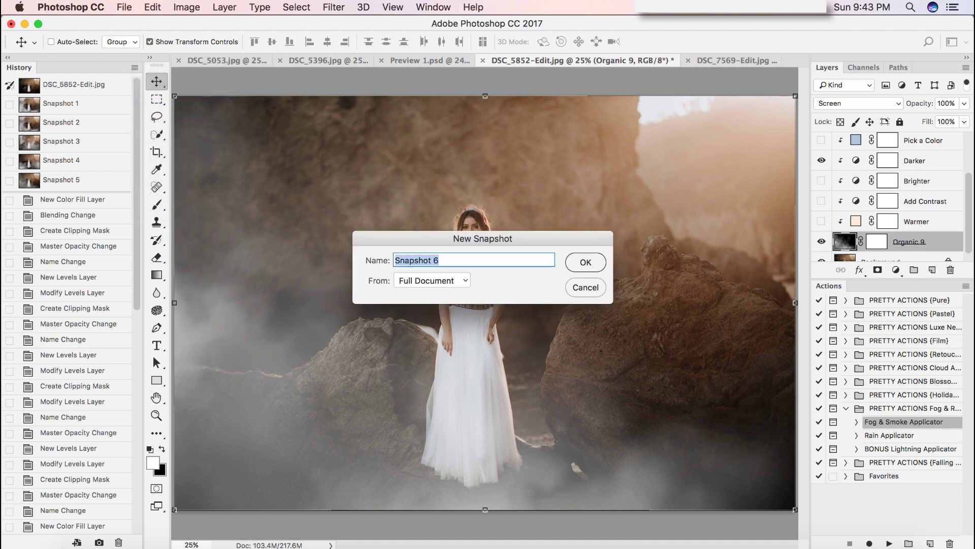
left_click(582, 262)
scroll(81, 131, "up", 15)
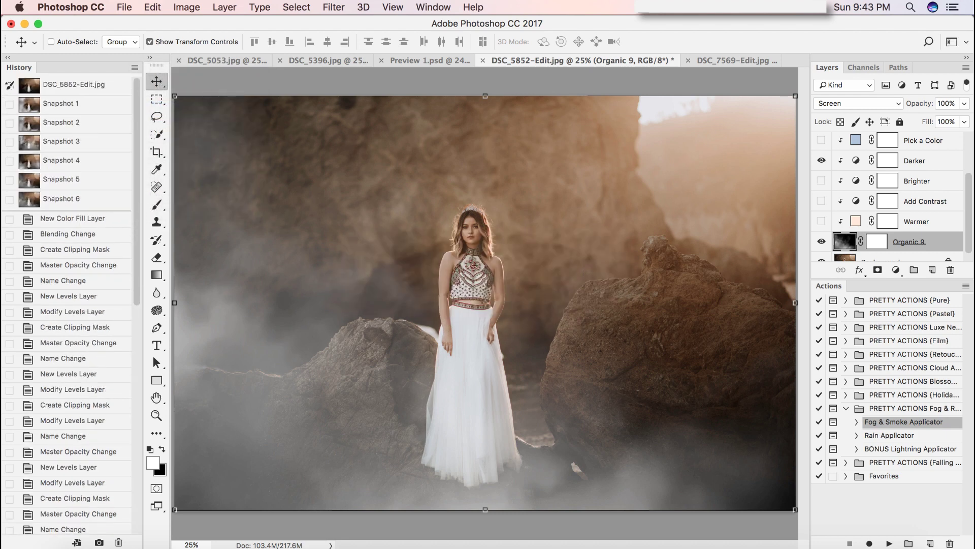
Compare the original image state with Snapshot 6 in the history, ending on Snapshot 6, and collapse the history
left_click(88, 87)
left_click(84, 203)
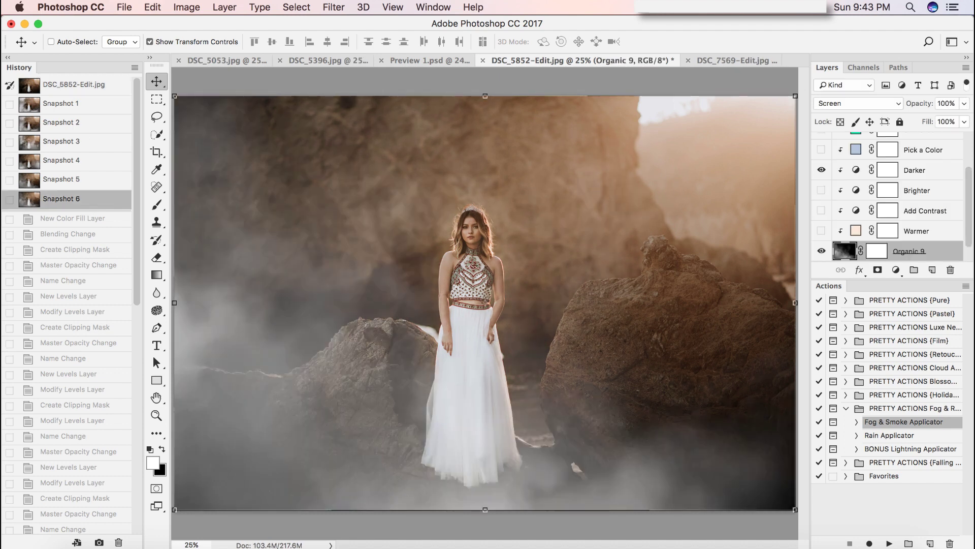
left_click(7, 57)
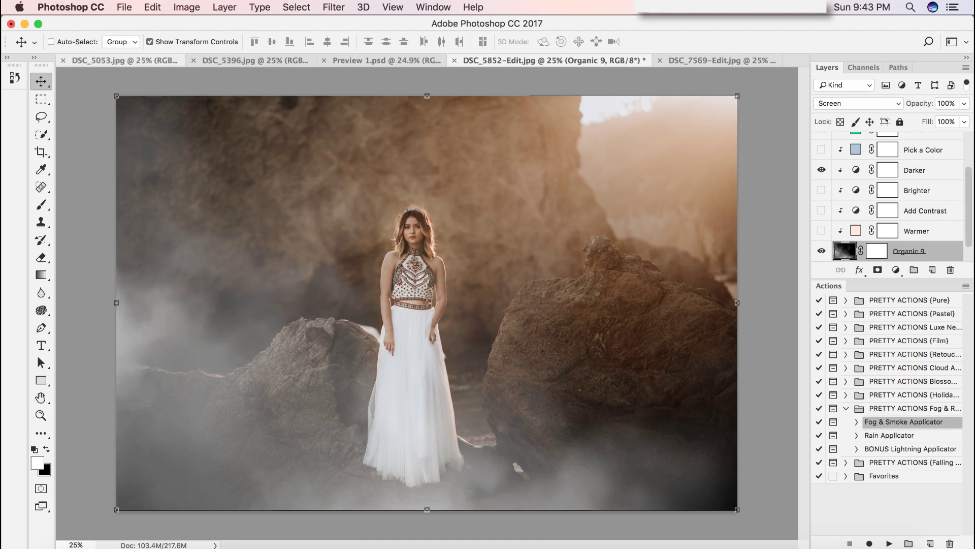
Run the Fog & Smoke Applicator action on DSC_5053.jpg and place the Puffy 5.jpg overlay
left_click(124, 61)
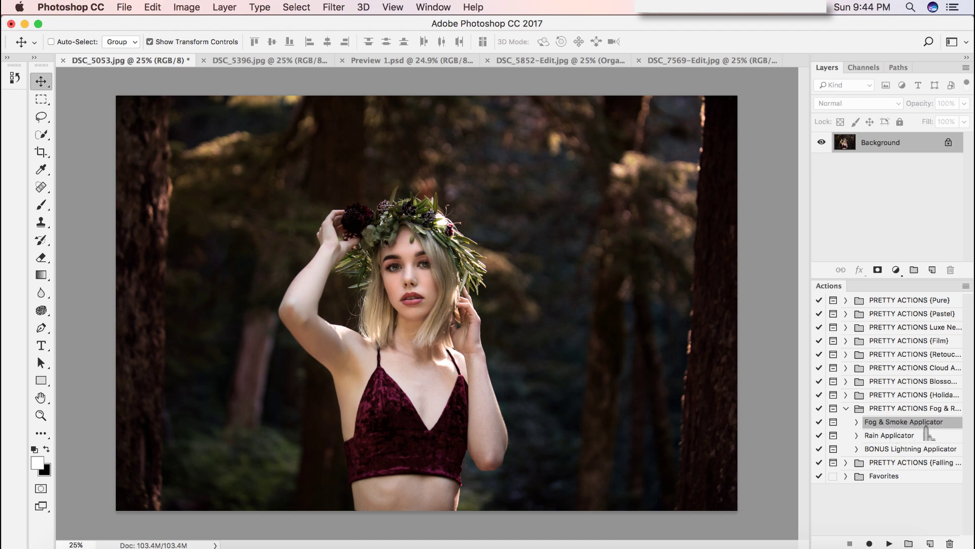
left_click(889, 544)
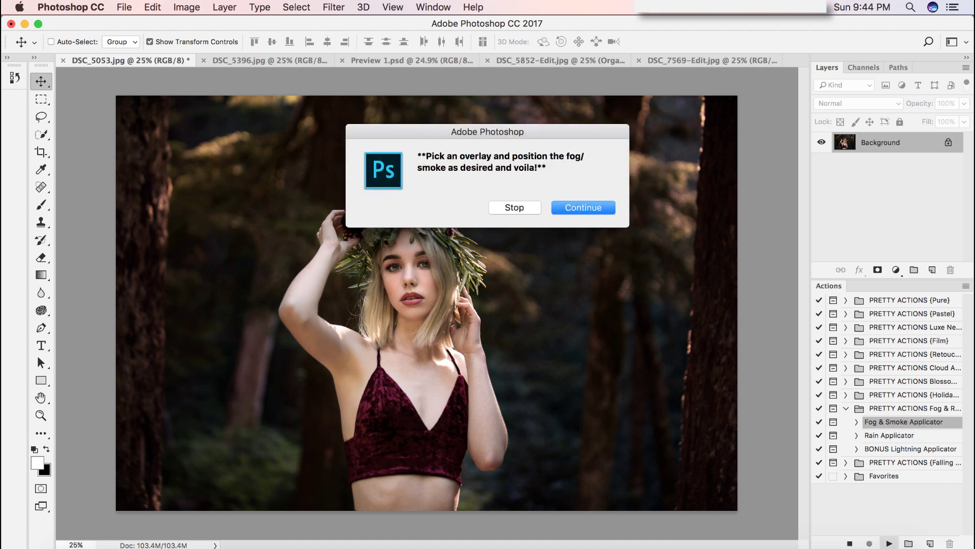
left_click(583, 207)
scroll(336, 213, "down", 10)
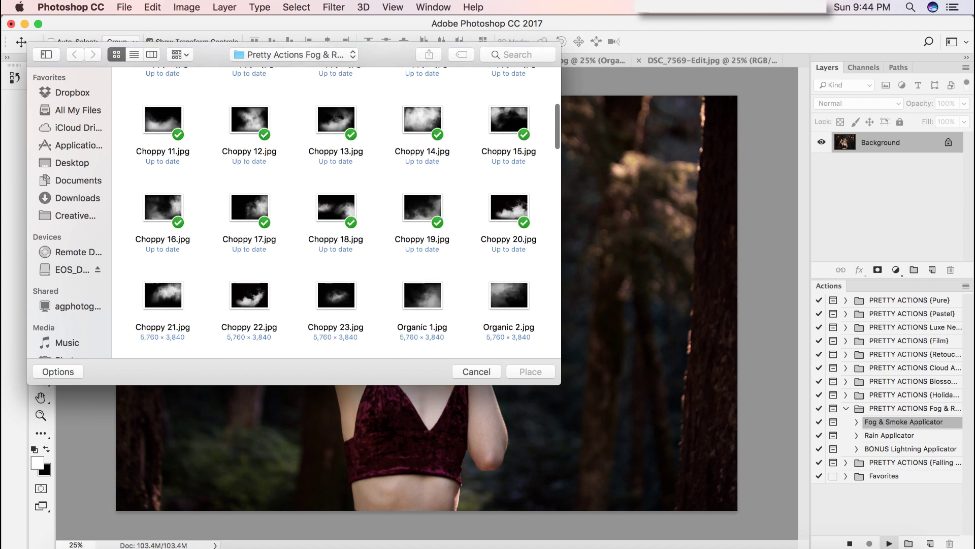
scroll(335, 213, "down", 15)
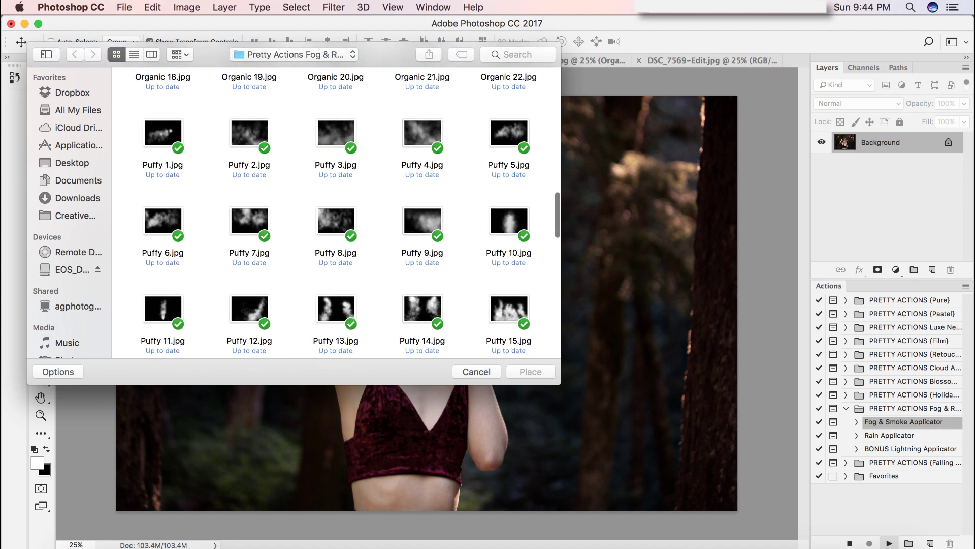
scroll(335, 214, "down", 3)
scroll(335, 213, "down", 2)
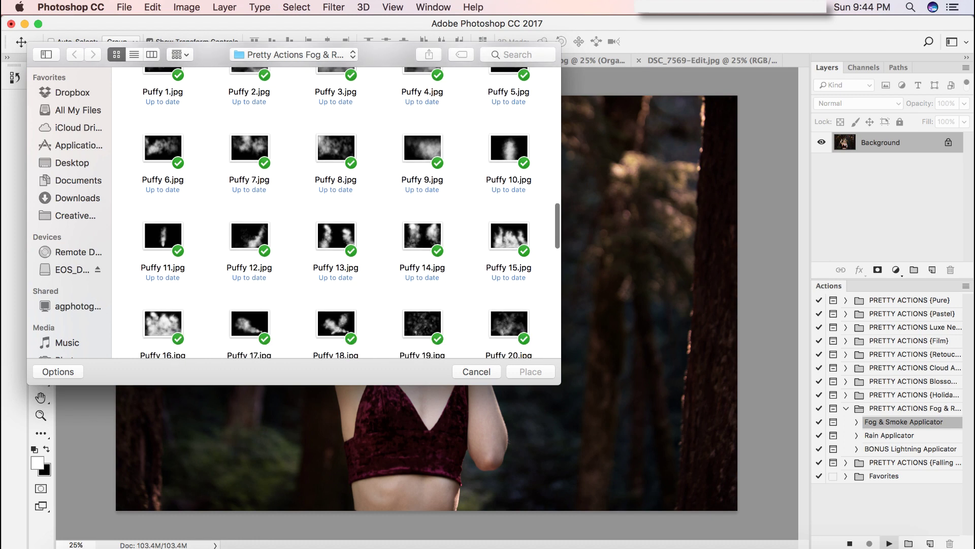
scroll(509, 106, "up", 2)
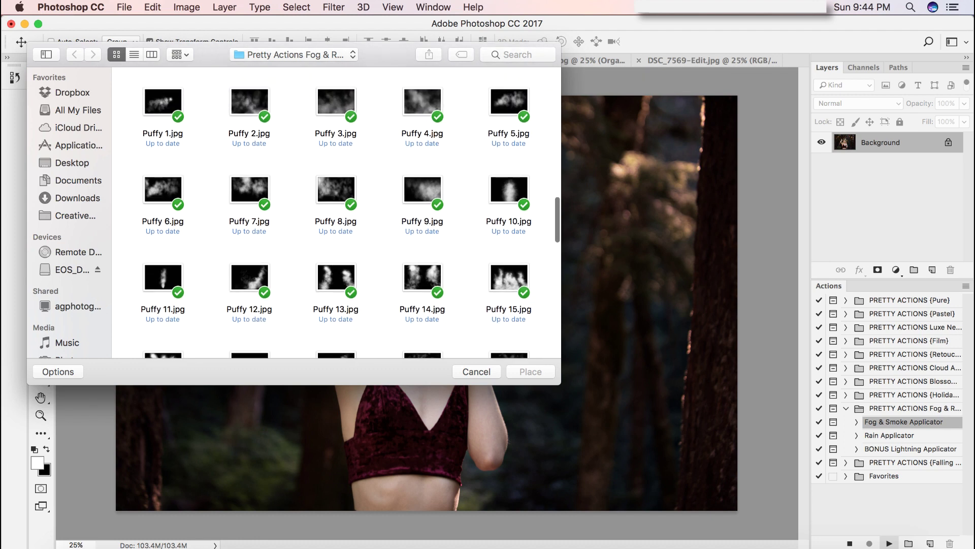
left_click(509, 103)
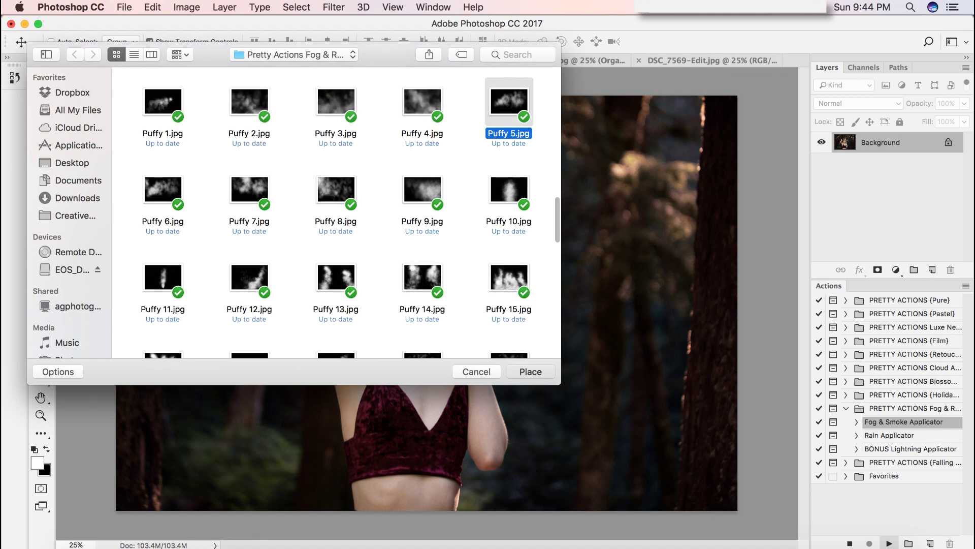
key("Return")
Scale the Puffy 5 overlay to about 124.5%, rotate it about -36.5°, position it diagonally behind the woman, and let the action finish
left_click_drag(650, 176, 590, 46)
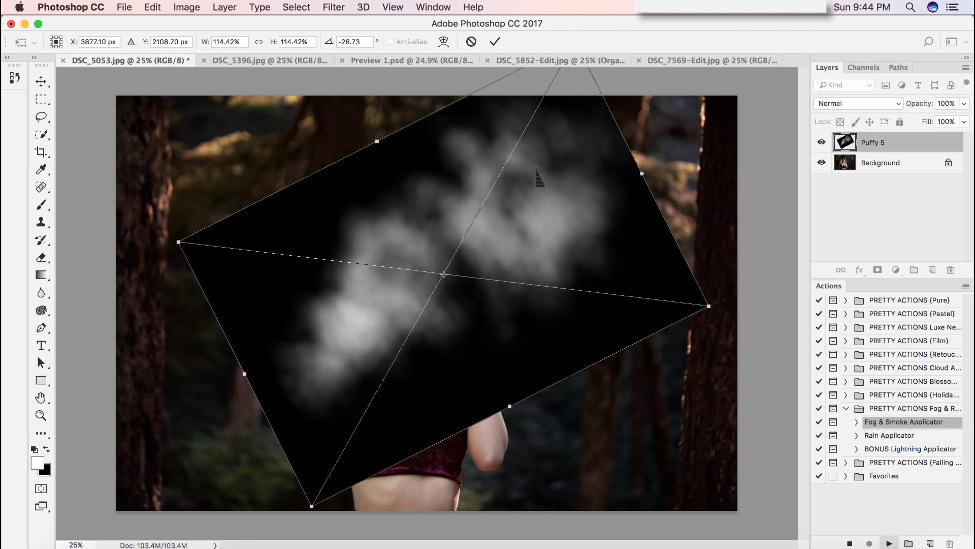
left_click_drag(551, 152, 467, 300)
left_click_drag(529, 148, 457, 87)
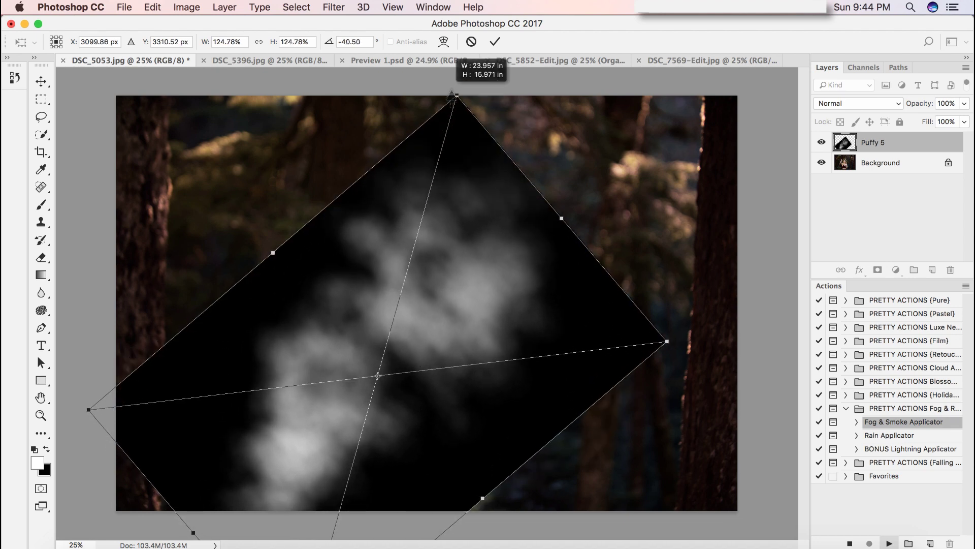
left_click_drag(445, 256, 447, 248)
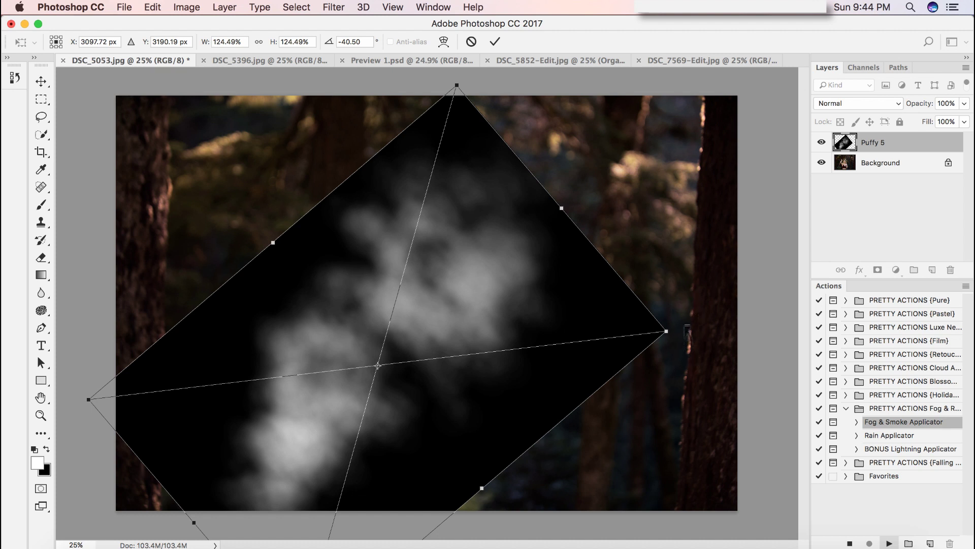
left_click_drag(687, 331, 712, 353)
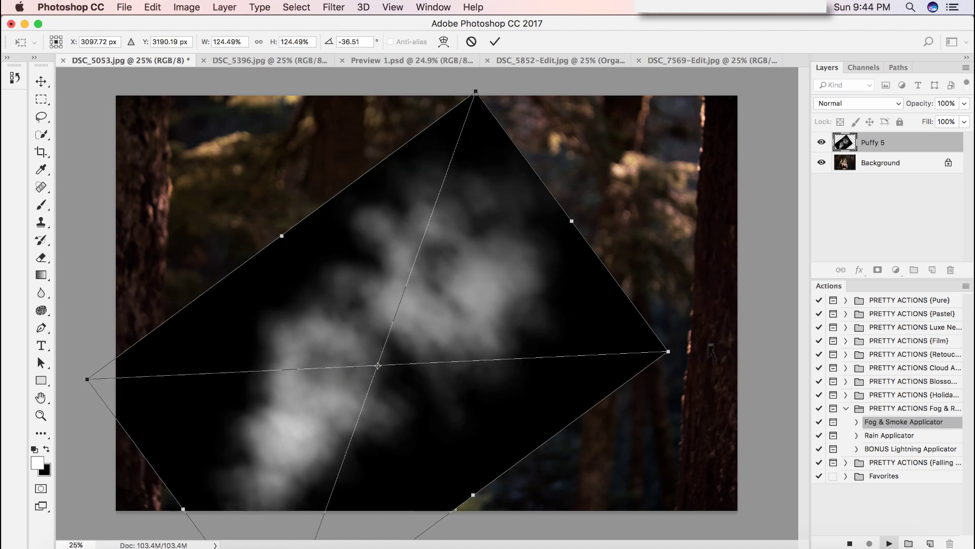
key("Return")
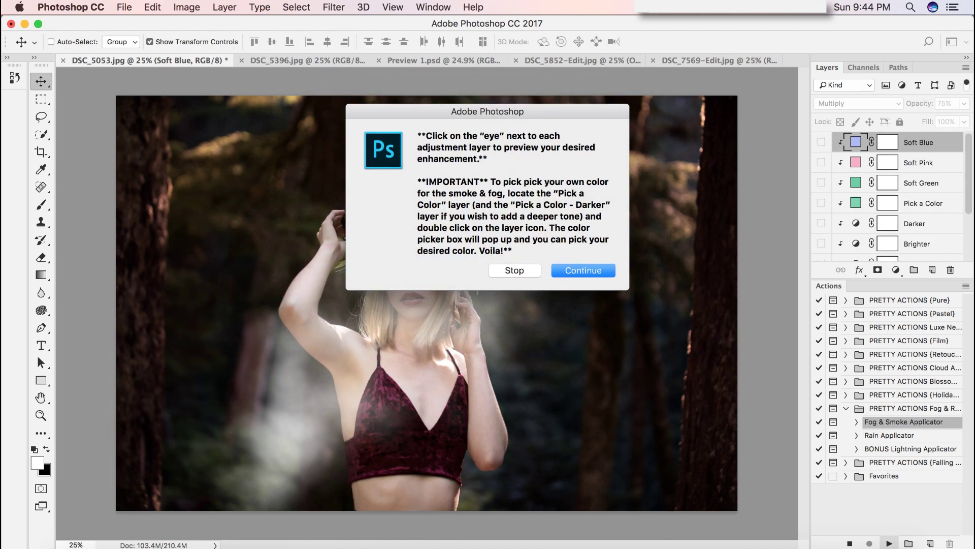
left_click(584, 270)
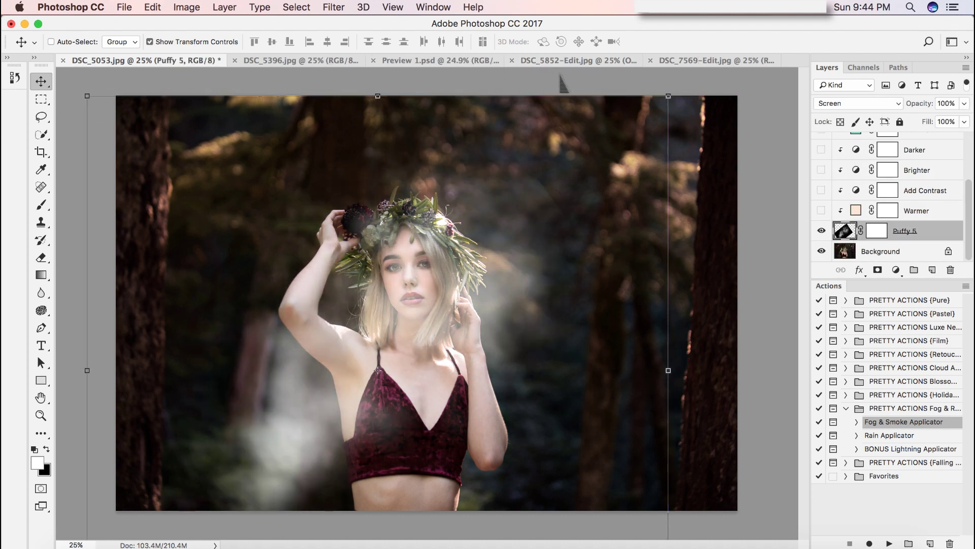
Enlarge the Puffy 5 fog layer to about 106.8% and shift it slightly toward the lower-left of the image
left_click_drag(670, 97, 715, 65)
left_click_drag(577, 220, 534, 237)
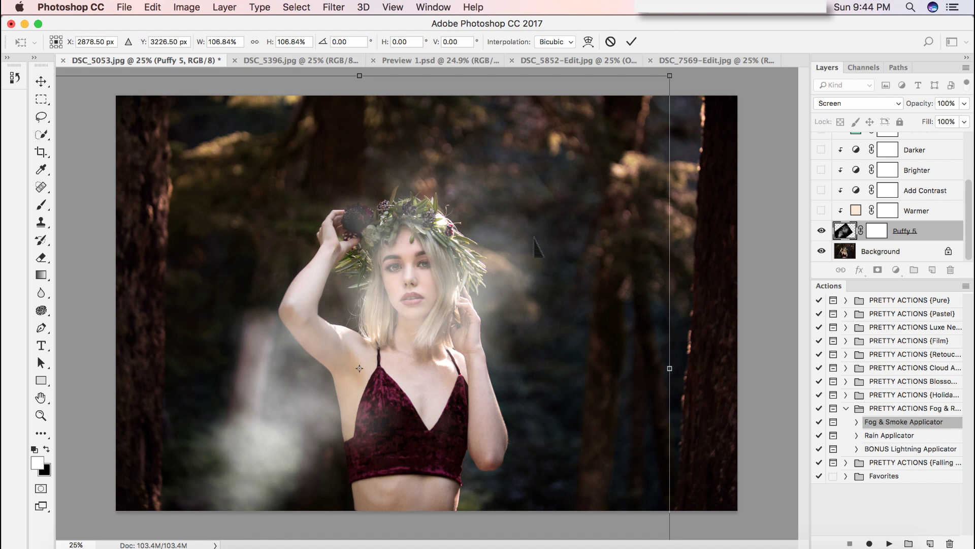
key("Return")
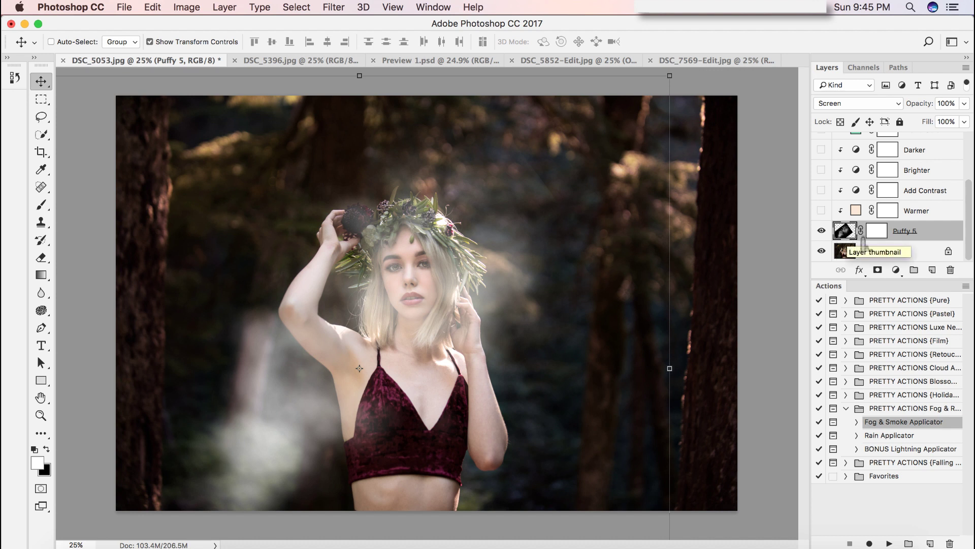
Target the Puffy 5 layer mask and ready the Brush tool with black 000000 as the foreground color
left_click(884, 235)
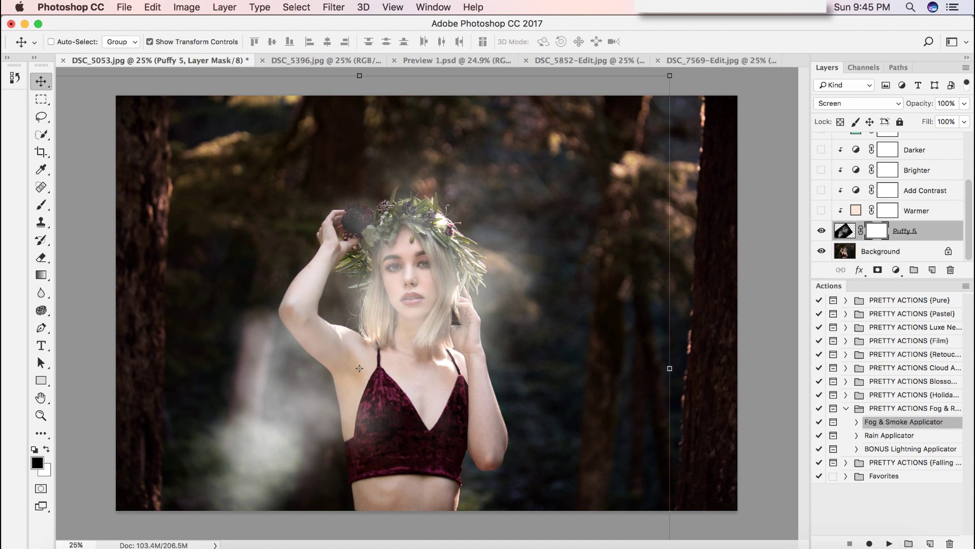
left_click(41, 204)
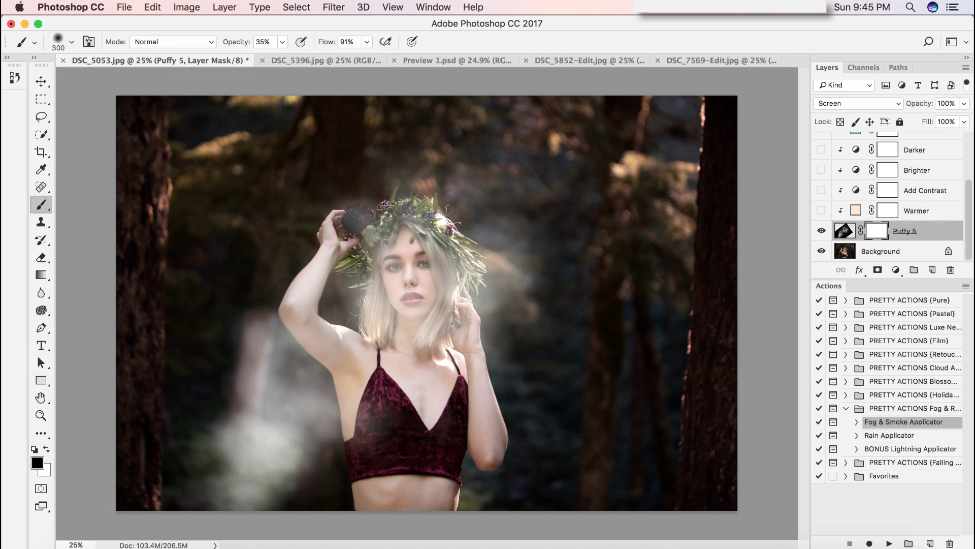
key("x")
key("x")
key("x")
key("x")
left_click(37, 462)
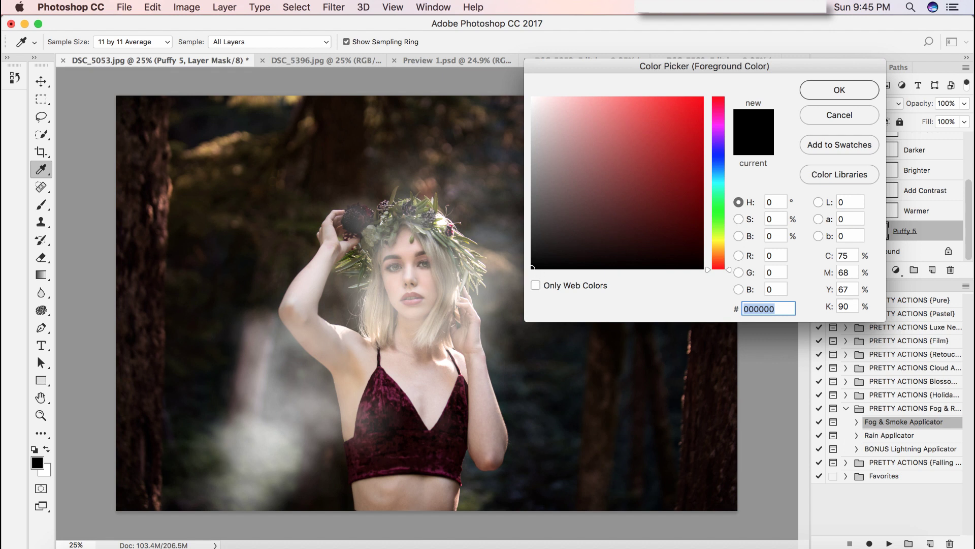
key("Return")
key("b")
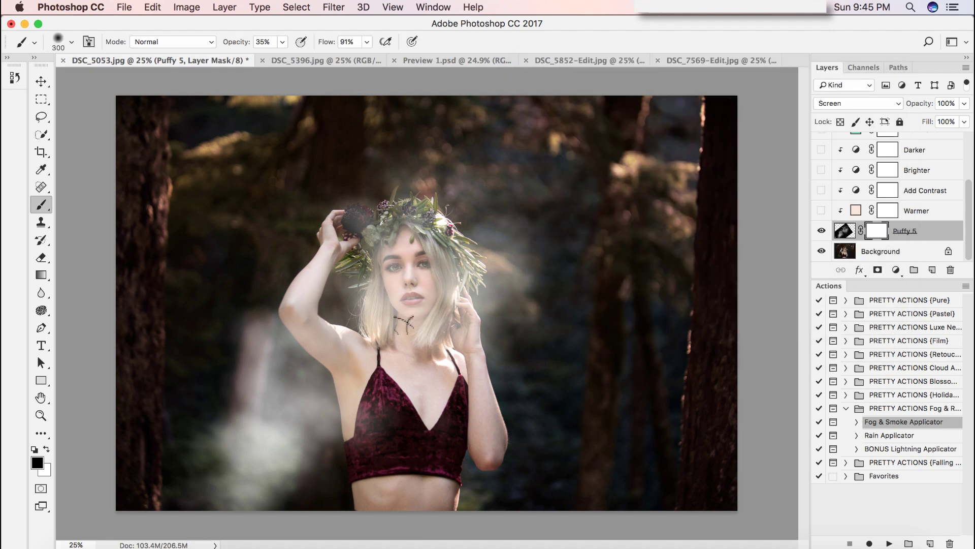
Enlarge the brush to 700 and paint on the Puffy 5 mask to clear fog from the face, hair and upper body
key("bracketright")
key("bracketright")
key("bracketright")
key("bracketright")
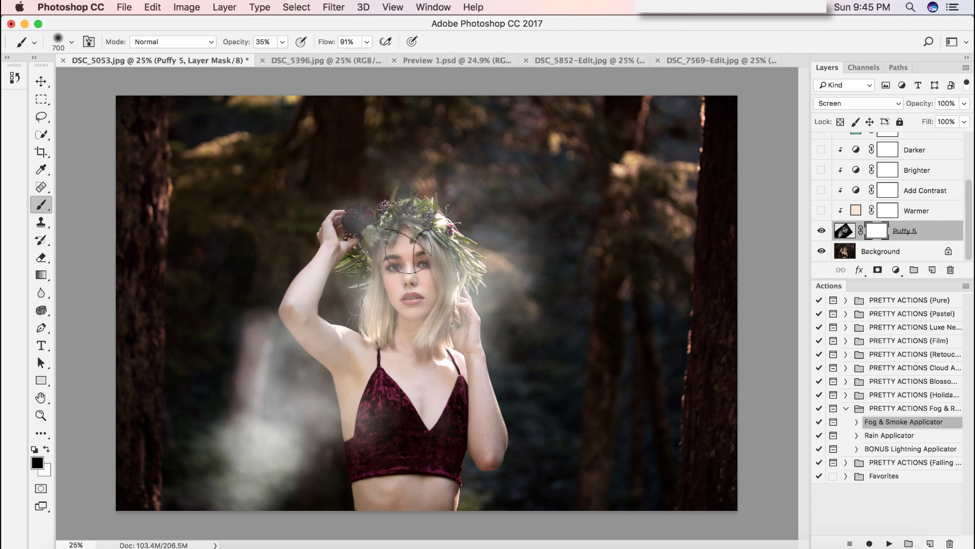
left_click_drag(409, 253, 409, 286)
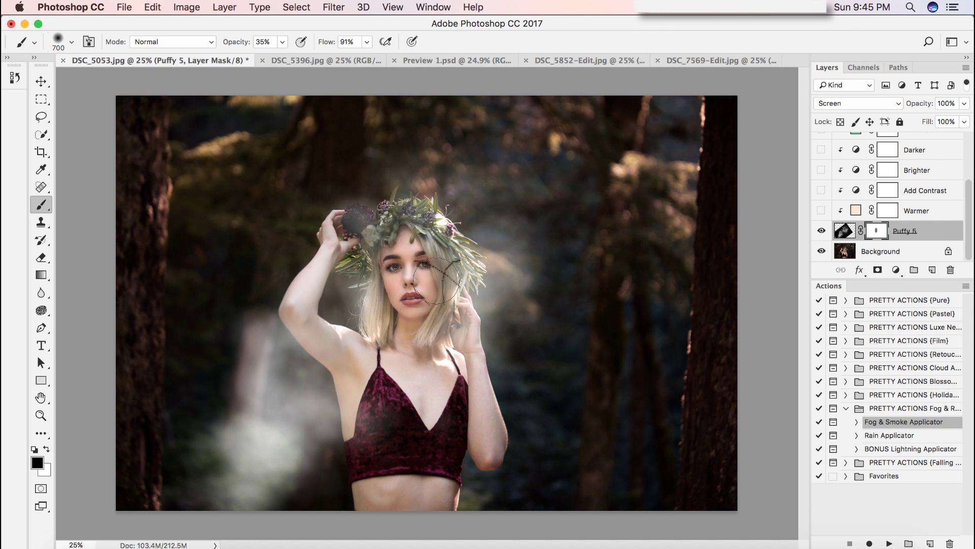
mouse_move(425, 245)
left_mouse_down()
mouse_move(392, 236)
mouse_move(393, 336)
mouse_move(414, 277)
mouse_move(414, 227)
mouse_move(434, 250)
mouse_move(443, 315)
mouse_move(435, 340)
mouse_move(446, 313)
mouse_move(462, 349)
mouse_move(465, 403)
left_mouse_up()
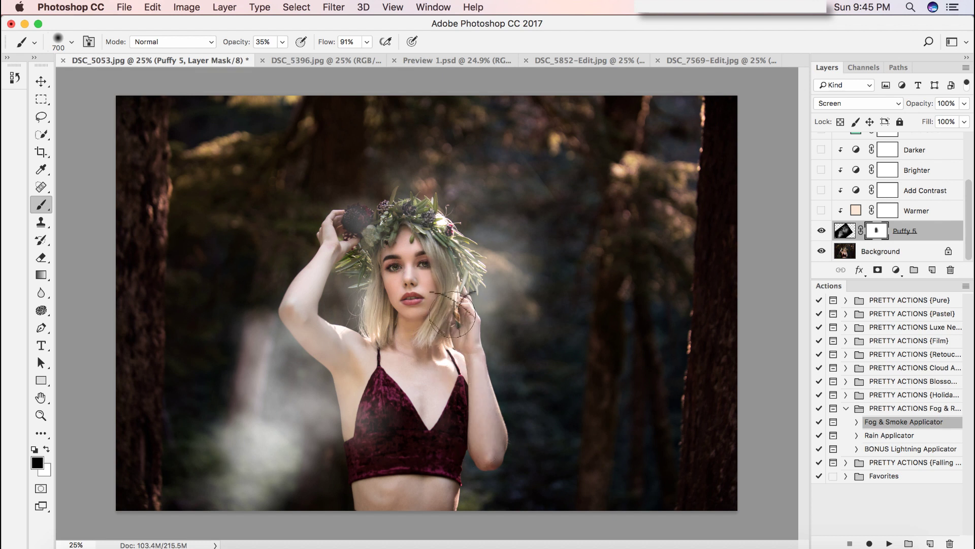
Reduce the brush to 500 and mask more fog off the face, hair and flower crown
key("[")
key("[")
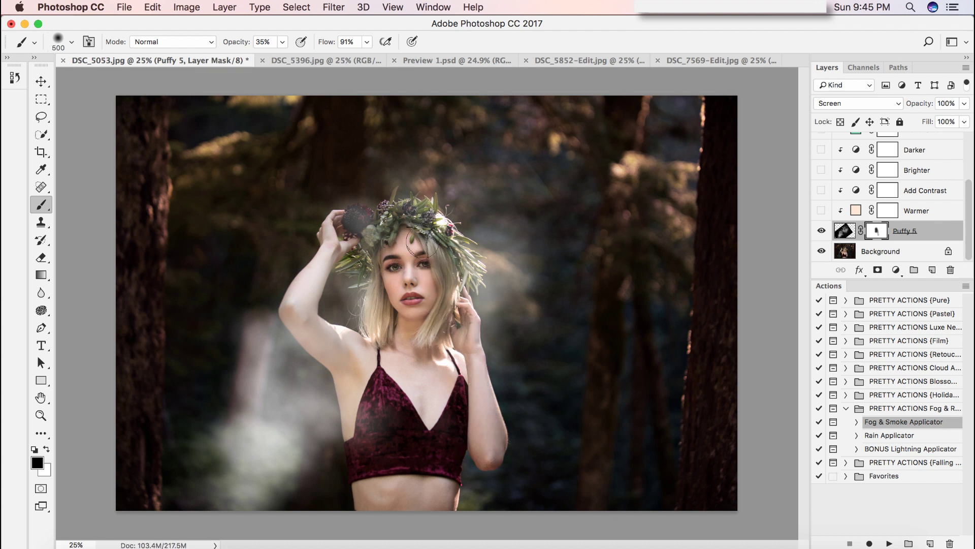
mouse_move(422, 241)
left_mouse_down()
mouse_move(405, 221)
mouse_move(366, 252)
mouse_move(357, 222)
mouse_move(389, 276)
mouse_move(394, 315)
left_mouse_up()
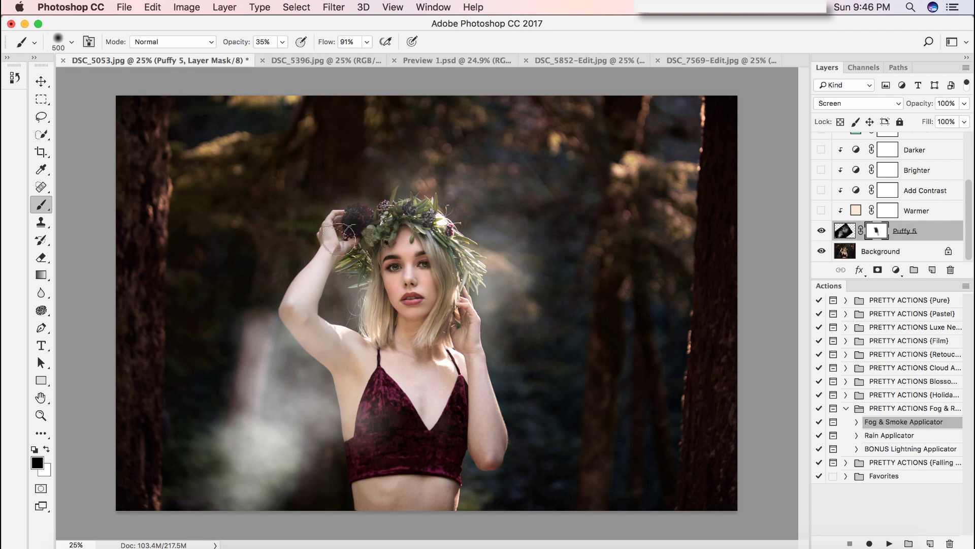
Reduce the brush to 300 and mask the fog off the woman's raised arm and shoulder
key("bracketleft")
key("bracketleft")
left_click_drag(298, 305, 342, 369)
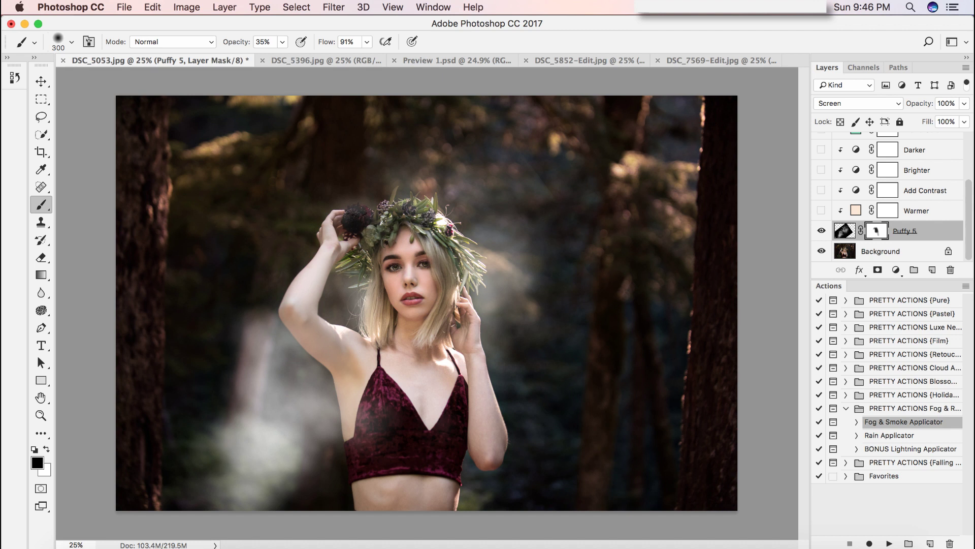
mouse_move(337, 244)
left_mouse_down()
mouse_move(298, 311)
mouse_move(359, 368)
left_mouse_up()
Show the Soft Pink layer, lower its opacity to 57%, and toggle its visibility to check the tint
scroll(917, 205, "up", 4)
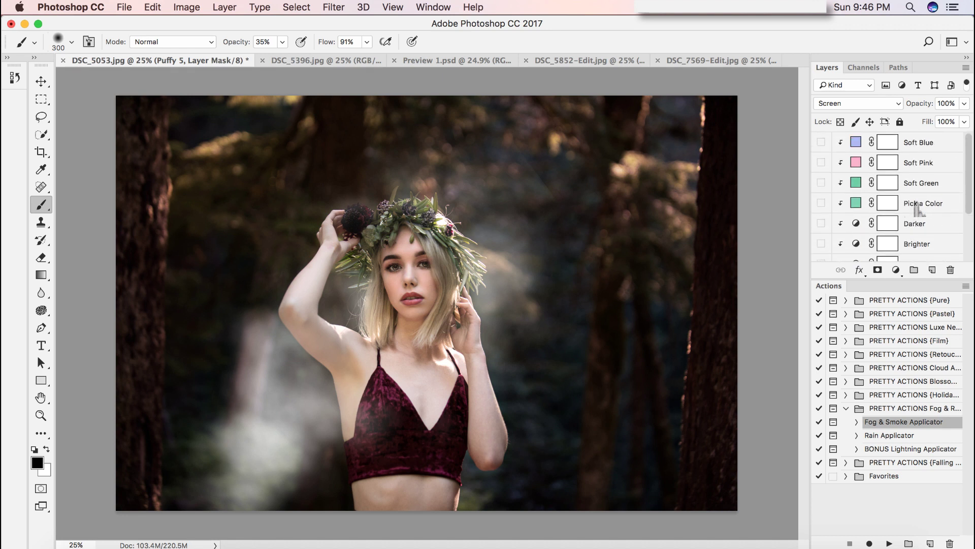
left_click(821, 162)
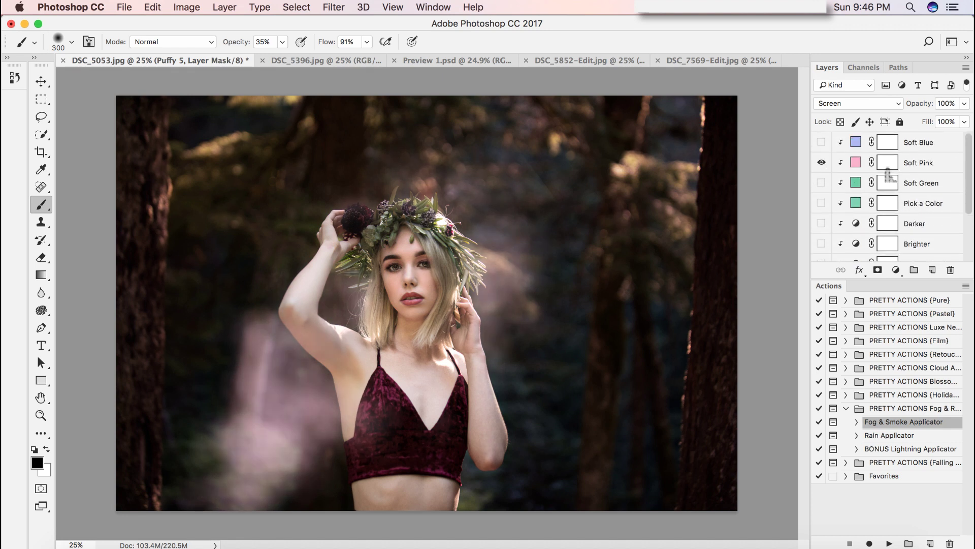
left_click(937, 166)
left_click(964, 103)
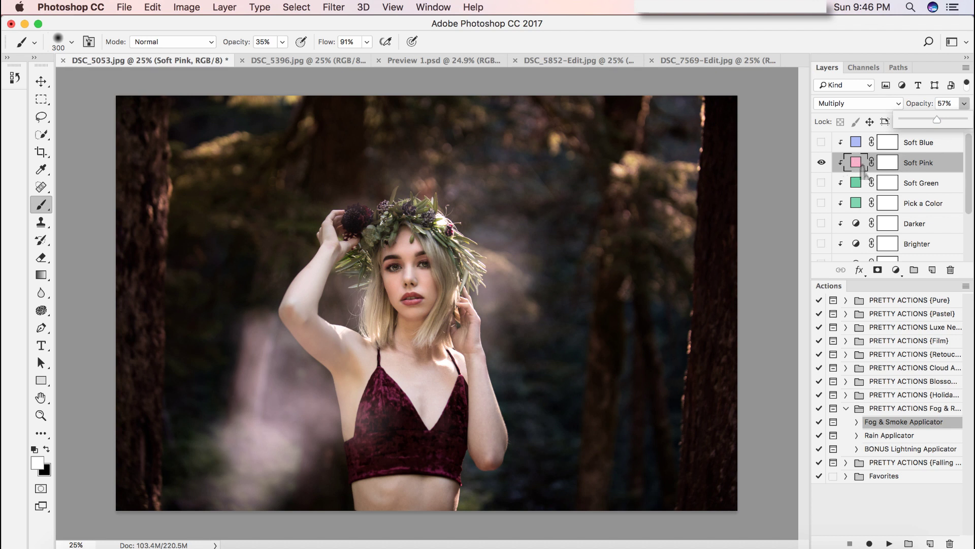
left_click(828, 166)
left_click(828, 166)
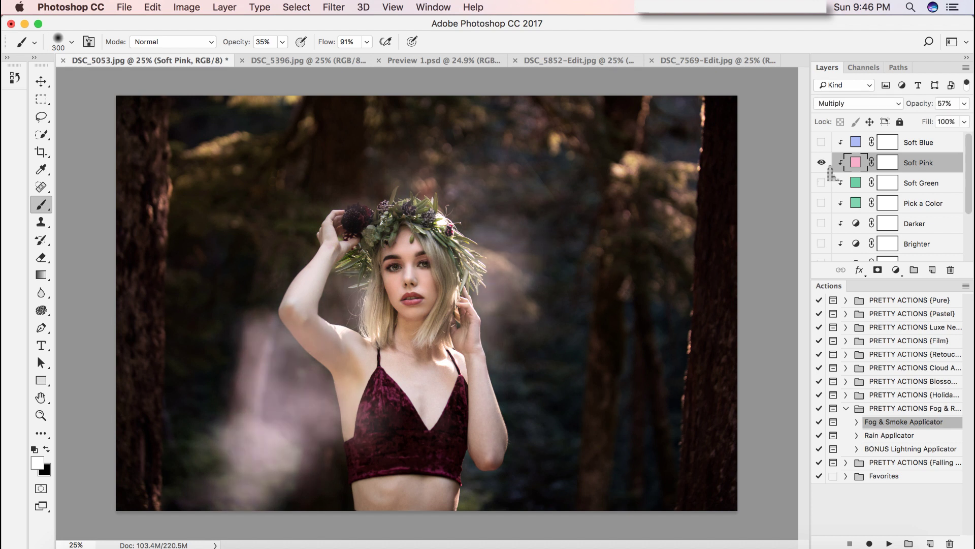
Flatten the image and discard the hidden layers
scroll(884, 249, "down", 2)
scroll(884, 249, "down", 1)
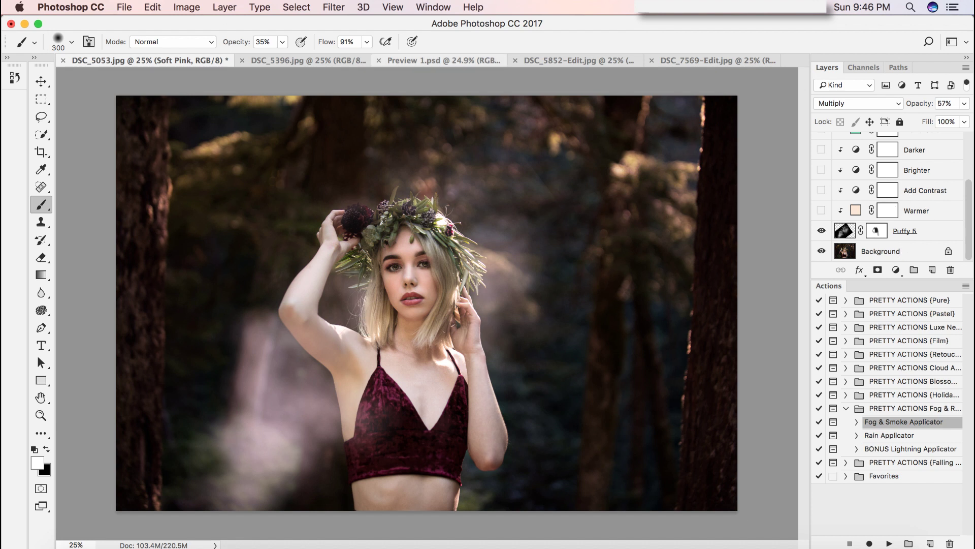
left_click(224, 7)
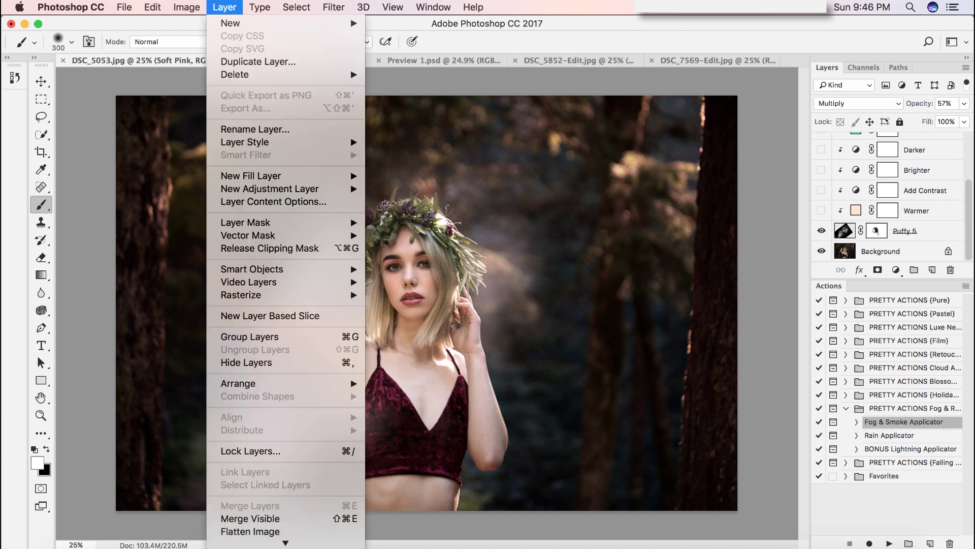
left_click(250, 530)
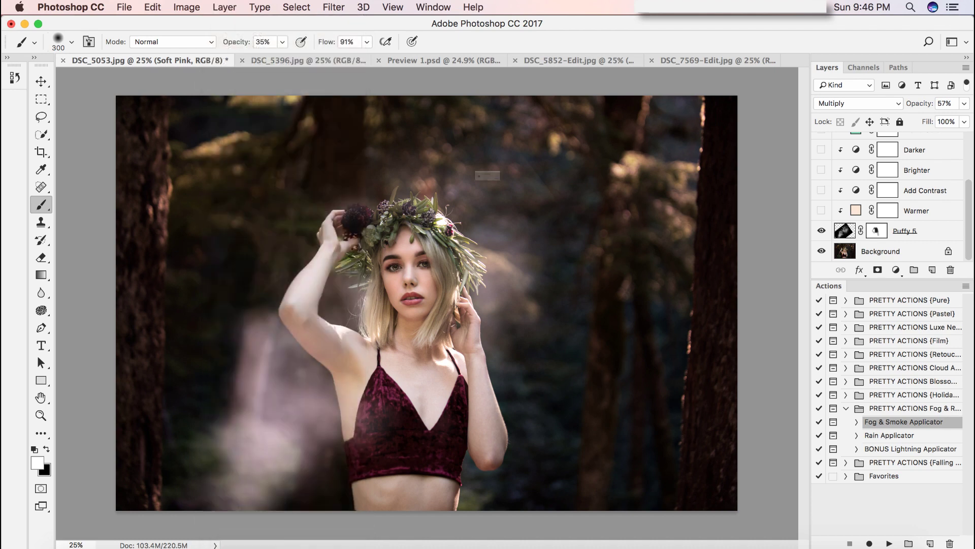
key("Return")
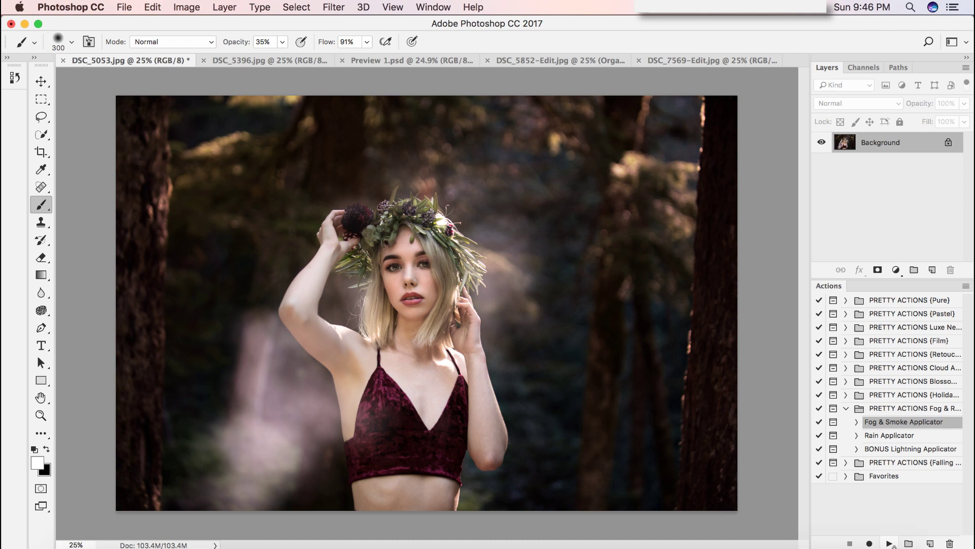
Run the Fog & Smoke Applicator again and place the Puffy 7.jpg overlay on the portrait
left_click(889, 543)
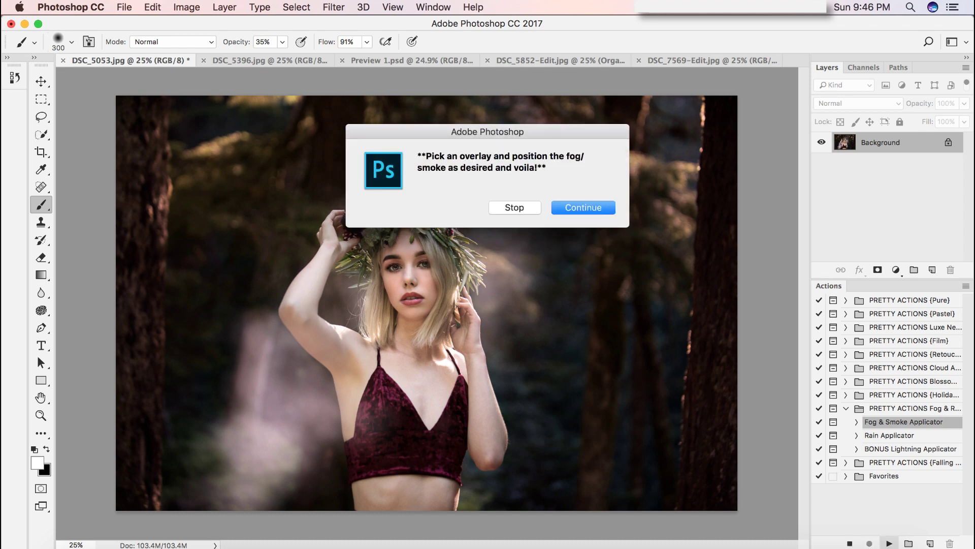
key("Return")
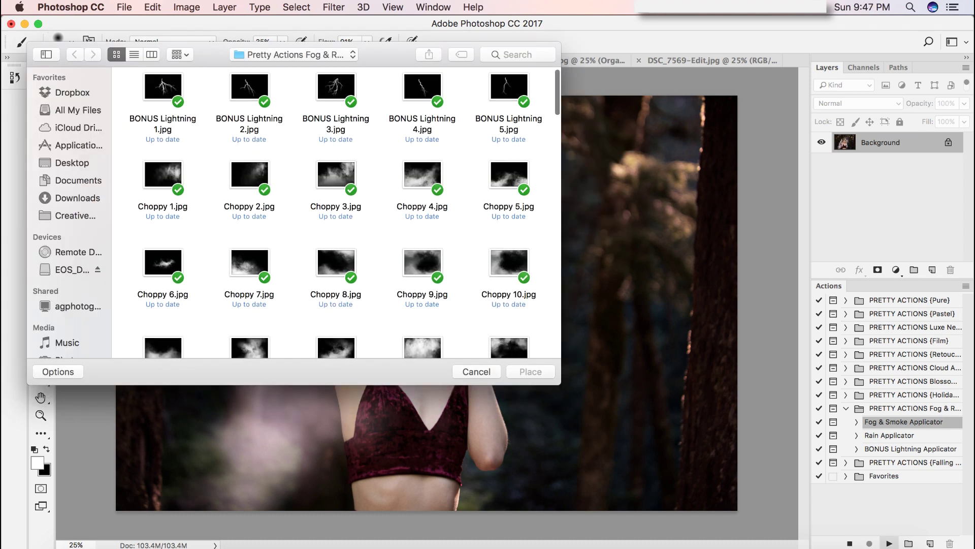
scroll(335, 214, "down", 10)
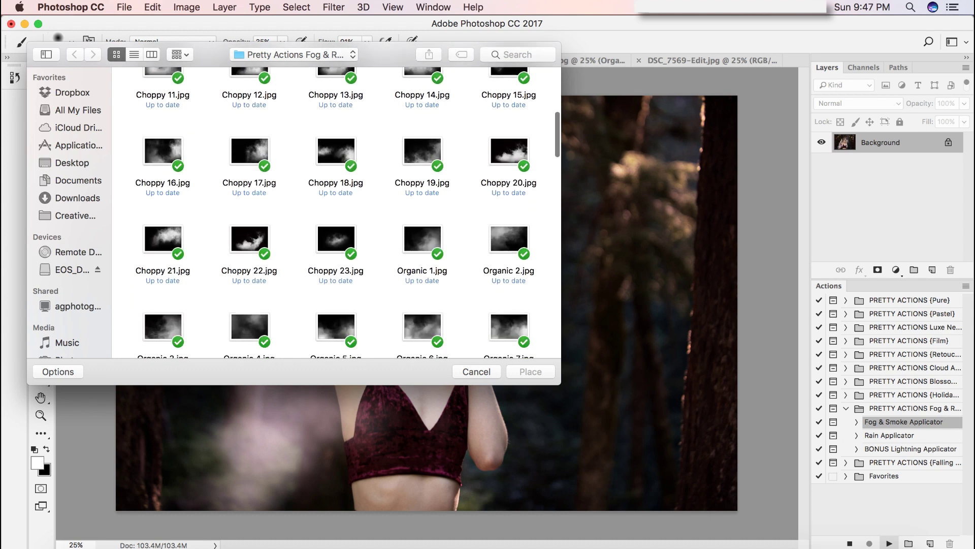
scroll(336, 213, "down", 10)
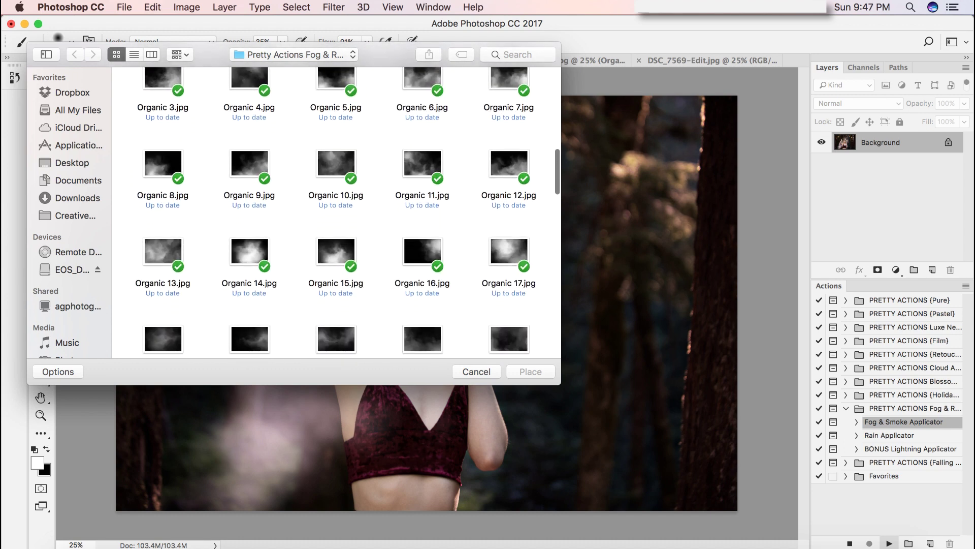
scroll(335, 213, "down", 2)
scroll(336, 213, "up", 1)
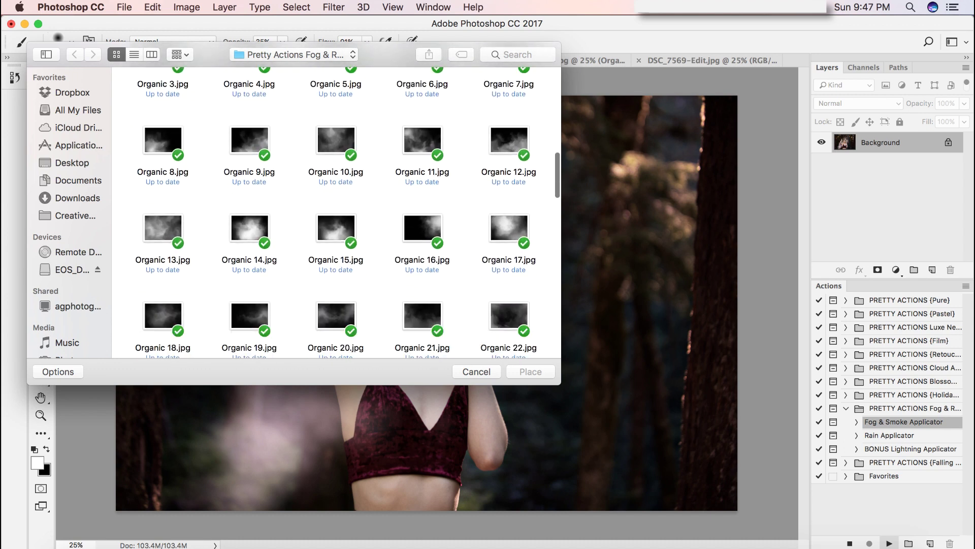
scroll(336, 213, "down", 10)
left_click(249, 225)
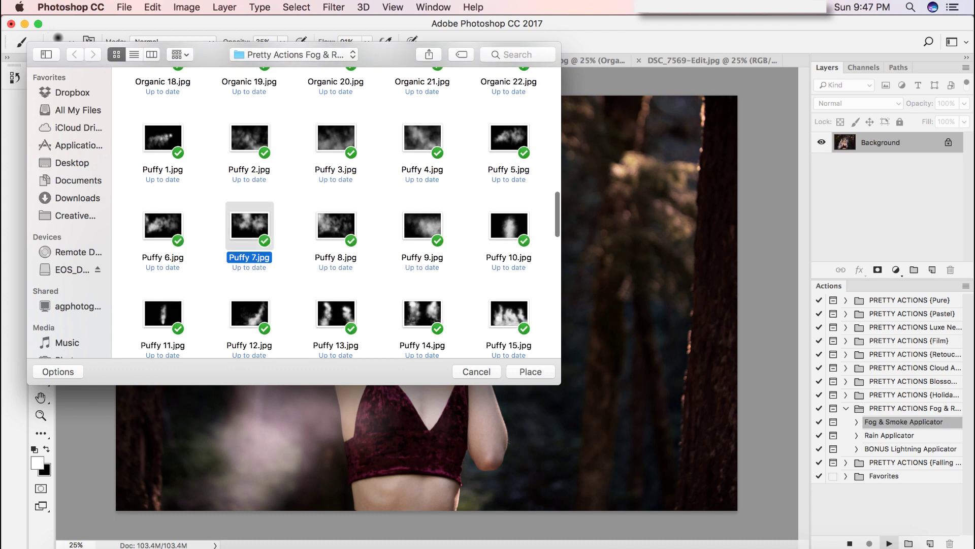
left_click(530, 371)
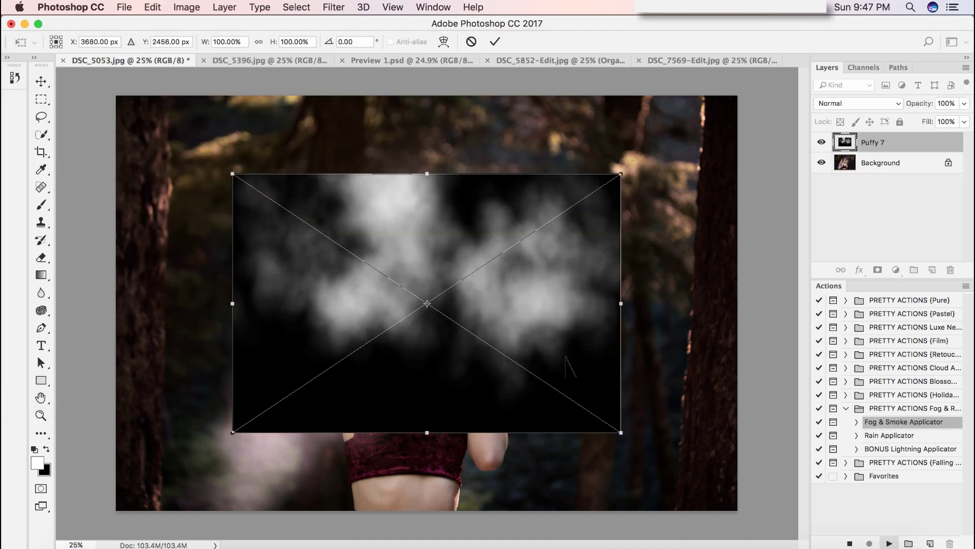
Rotate the Puffy 7 fog diagonally and position it around the woman's head, then finish the action
left_click_drag(655, 234, 660, 320)
left_click_drag(661, 264, 692, 263)
key("Return")
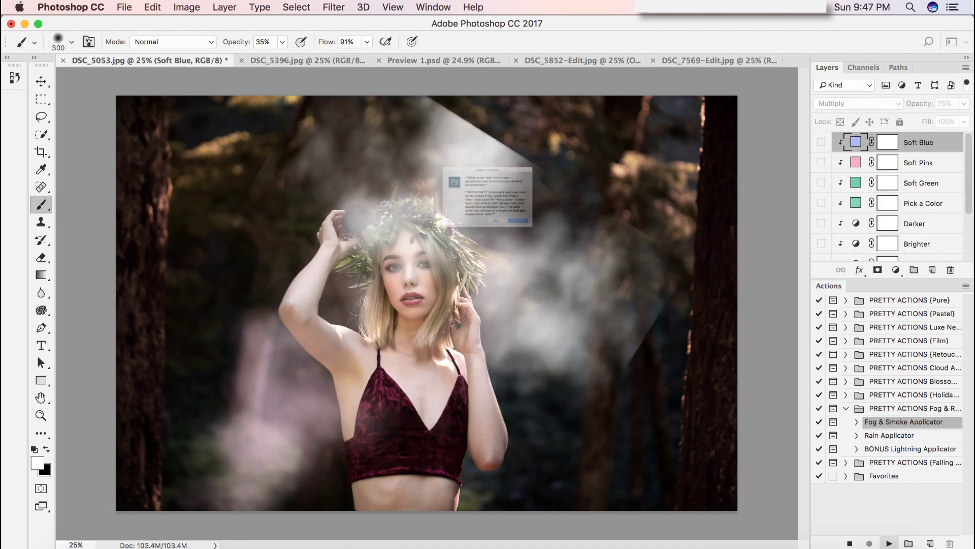
left_click(584, 270)
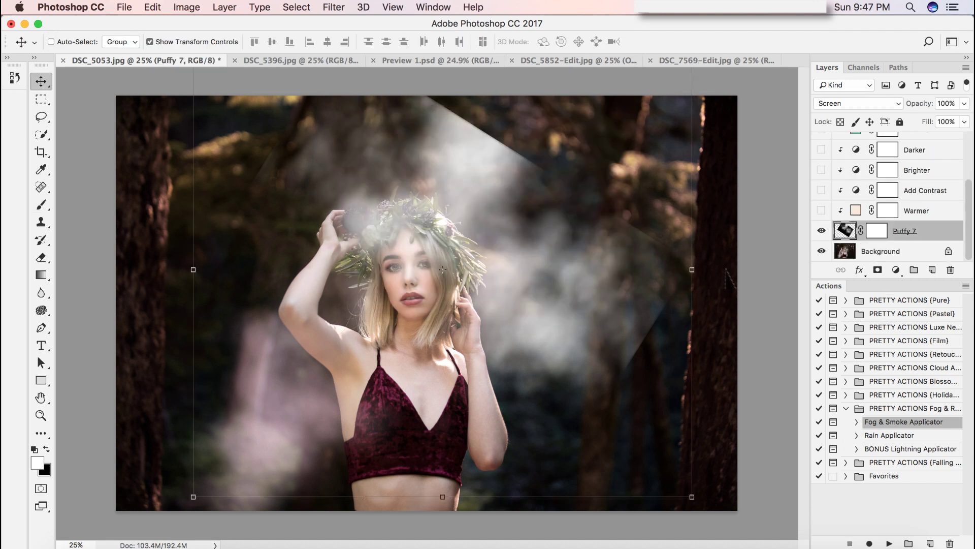
Scale the Puffy 7 fog to about 117%, rotate it about -4.9° and shift it up around the flower crown
left_click_drag(692, 500, 747, 531)
left_click_drag(608, 401, 605, 366)
left_click_drag(685, 478, 719, 495)
left_click_drag(633, 435, 604, 447)
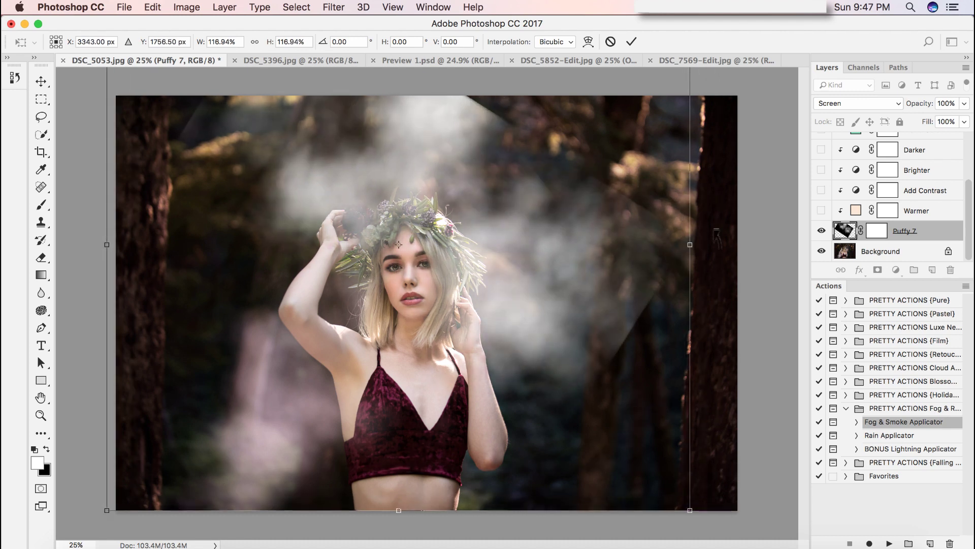
left_click_drag(715, 238, 714, 214)
left_click_drag(621, 272, 616, 260)
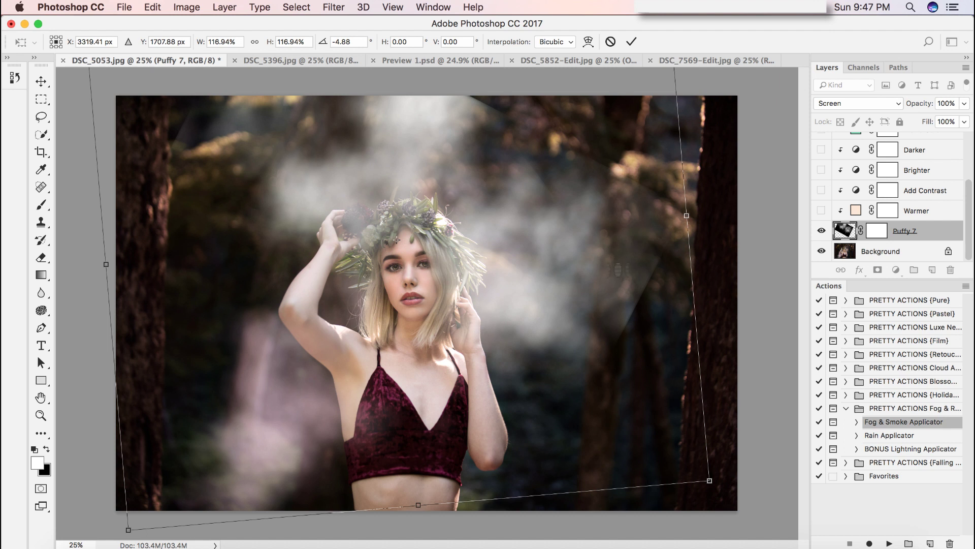
key("Return")
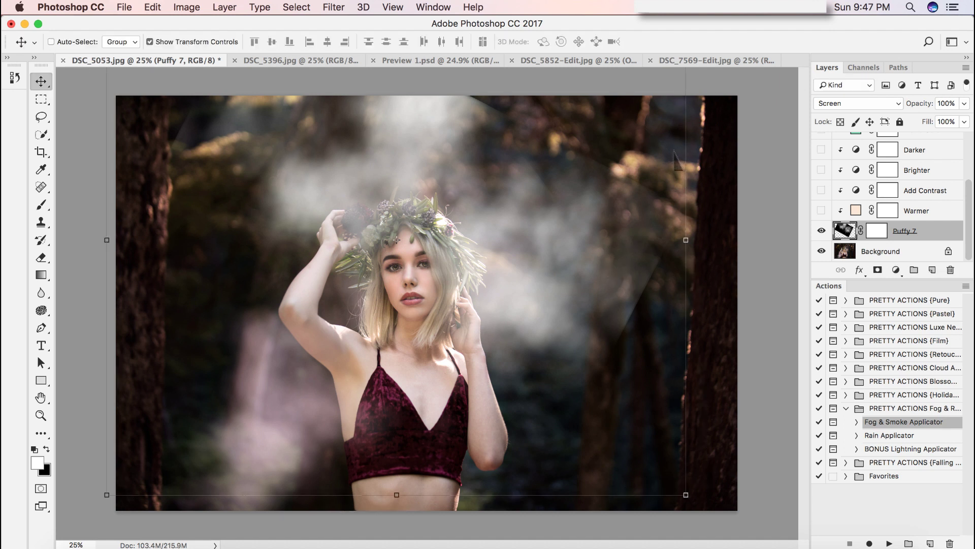
On the Puffy 7 layer mask, paint out the fog's hard edges above and right of the woman with a 1200 px brush
left_click(879, 237)
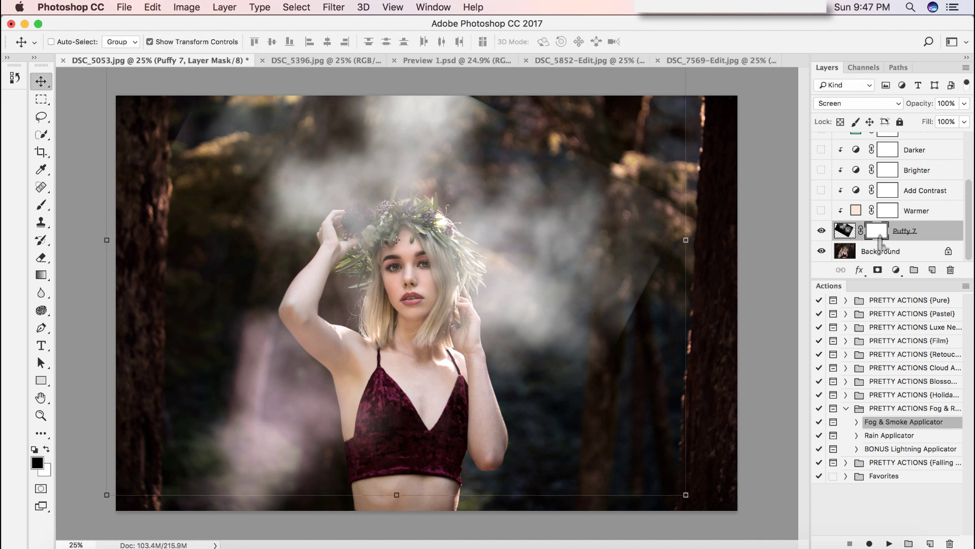
key("b")
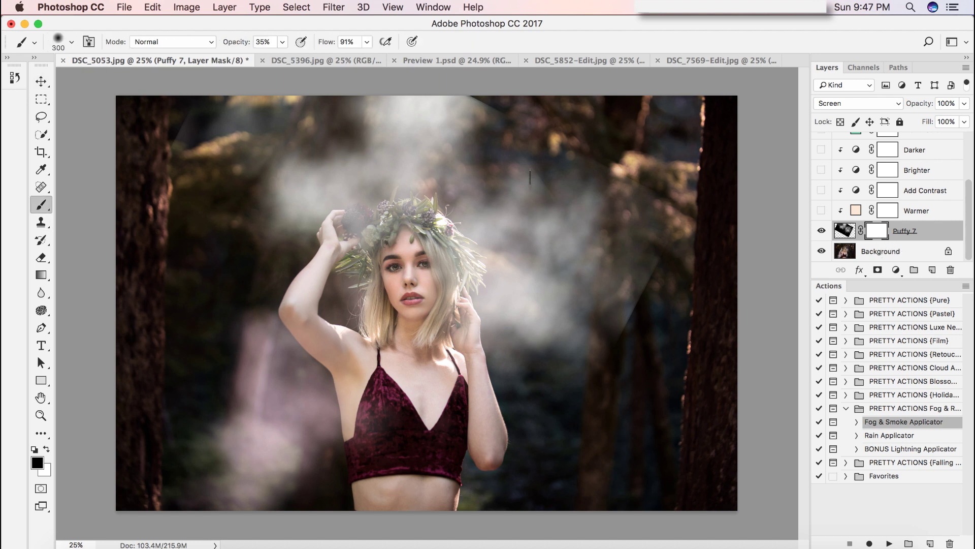
key("bracketright")
key("bracketright")
key("bracketright")
key("bracketright")
key("bracketright")
key("bracketright")
key("bracketright")
key("bracketright")
key("bracketright")
key("bracketright")
left_click(491, 97)
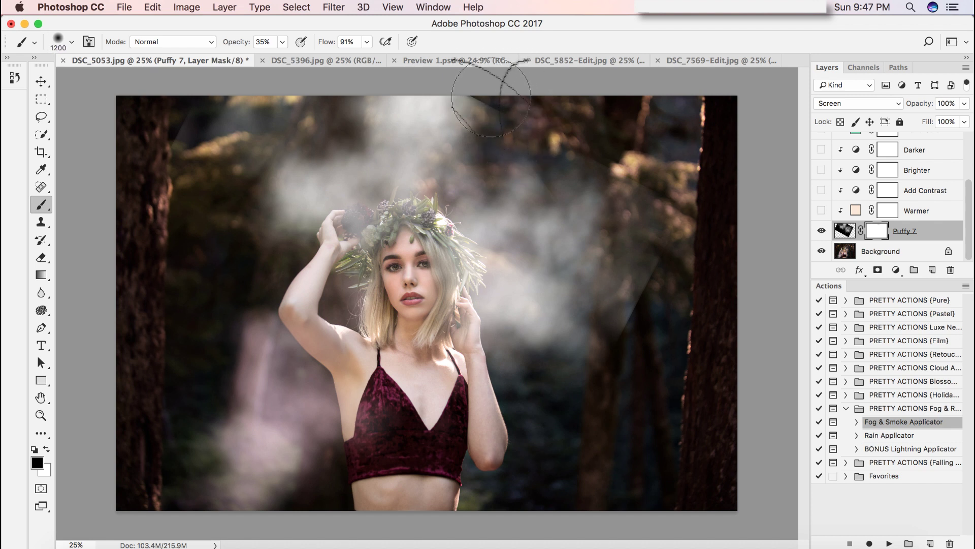
left_click(491, 97)
left_click(491, 97)
left_click(491, 97)
mouse_move(491, 97)
left_mouse_down()
mouse_move(686, 185)
mouse_move(604, 106)
mouse_move(572, 122)
mouse_move(674, 198)
mouse_move(589, 126)
mouse_move(695, 199)
mouse_move(577, 141)
mouse_move(660, 192)
mouse_move(628, 333)
mouse_move(649, 279)
left_mouse_up()
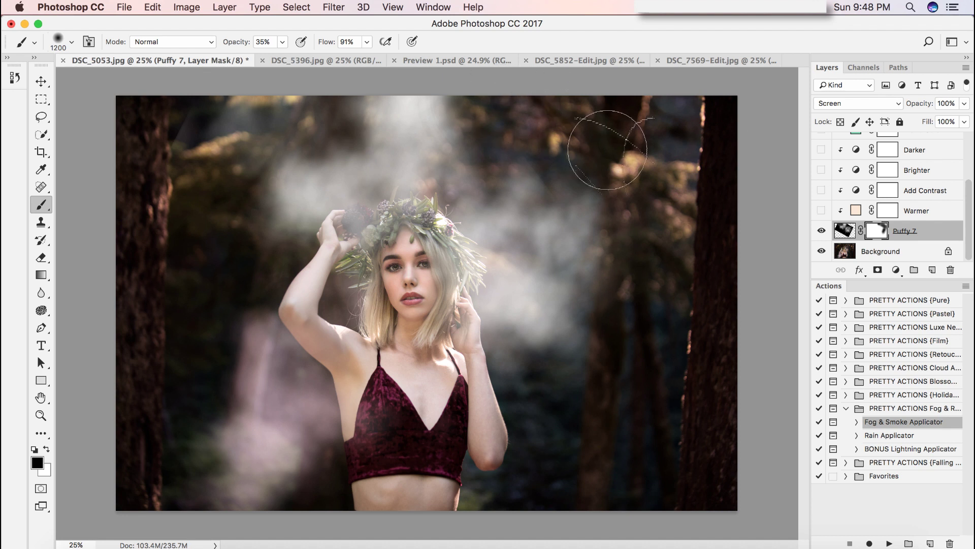
Mask the Puffy 7 fog off the woman's face, hair and neck
left_click(402, 254)
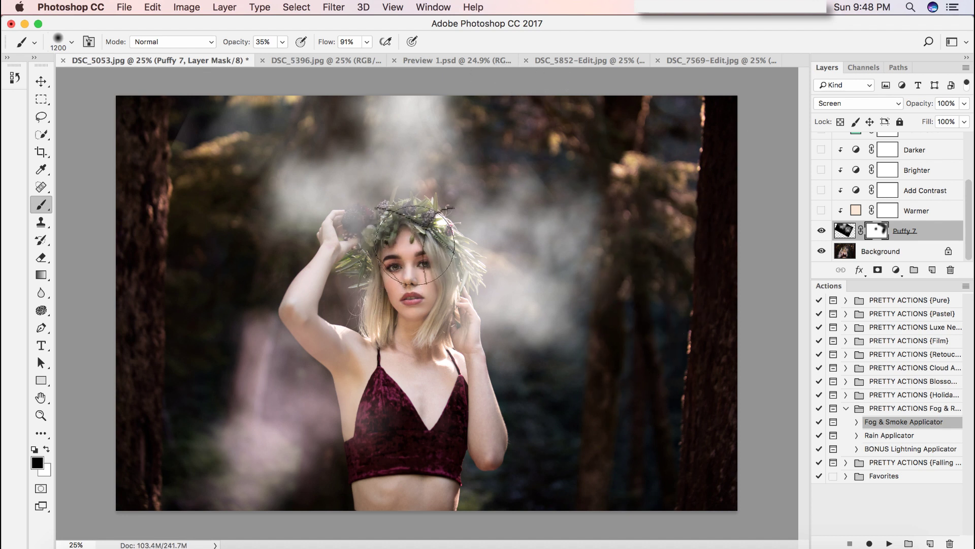
left_click_drag(415, 244, 418, 337)
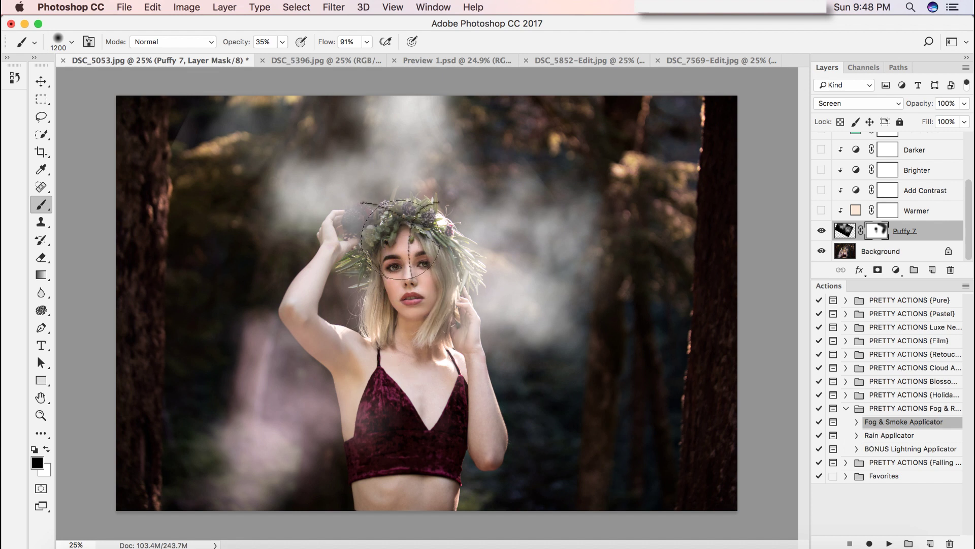
left_click_drag(400, 239, 433, 272)
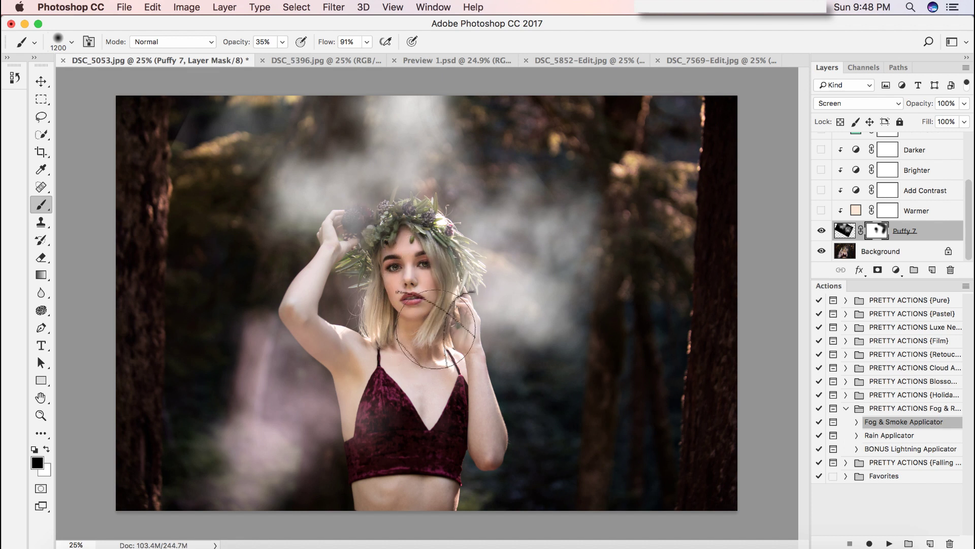
Reduce the brush to 250 and mask the remaining fog off the flower crown, raised hand and hair
key("bracketleft")
key("bracketleft")
key("bracketleft")
key("bracketleft")
key("bracketleft")
key("bracketleft")
key("bracketleft")
key("bracketleft")
key("bracketleft")
key("bracketleft")
mouse_move(357, 222)
left_mouse_down()
mouse_move(375, 225)
mouse_move(357, 218)
mouse_move(337, 229)
mouse_move(350, 241)
mouse_move(337, 349)
mouse_move(402, 304)
mouse_move(456, 320)
left_mouse_up()
Show the Soft Pink layer and lower its opacity to 51%
scroll(904, 209, "up", 3)
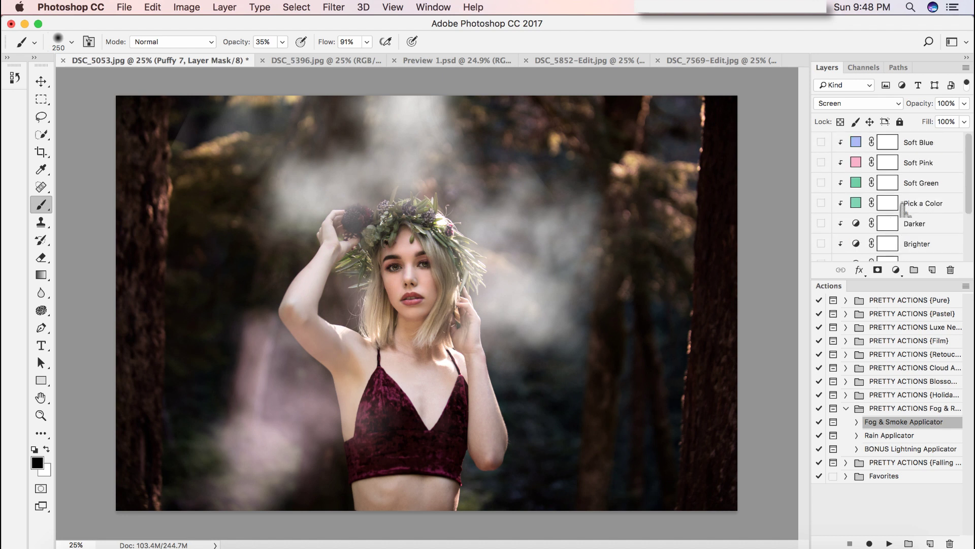
left_click(821, 164)
left_click(939, 164)
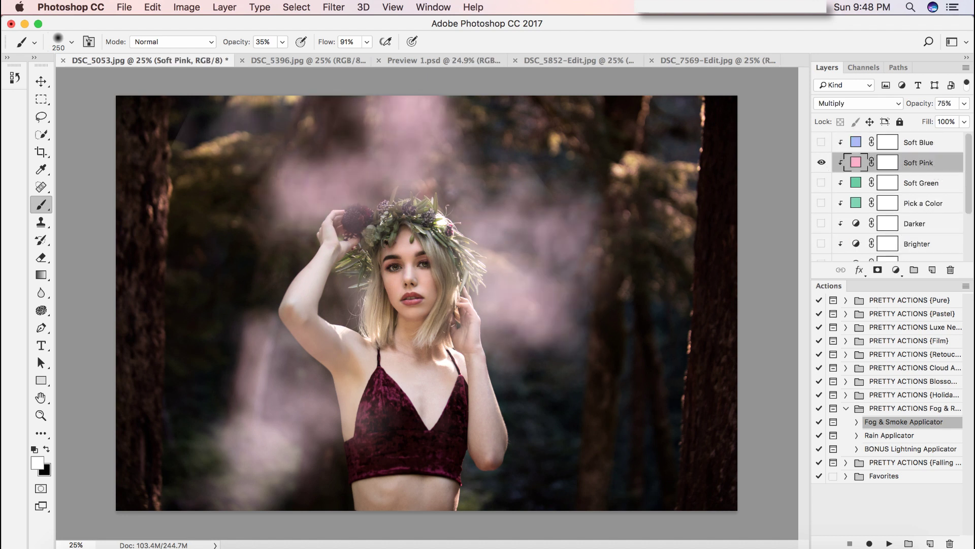
left_click(964, 103)
left_click_drag(943, 120, 927, 120)
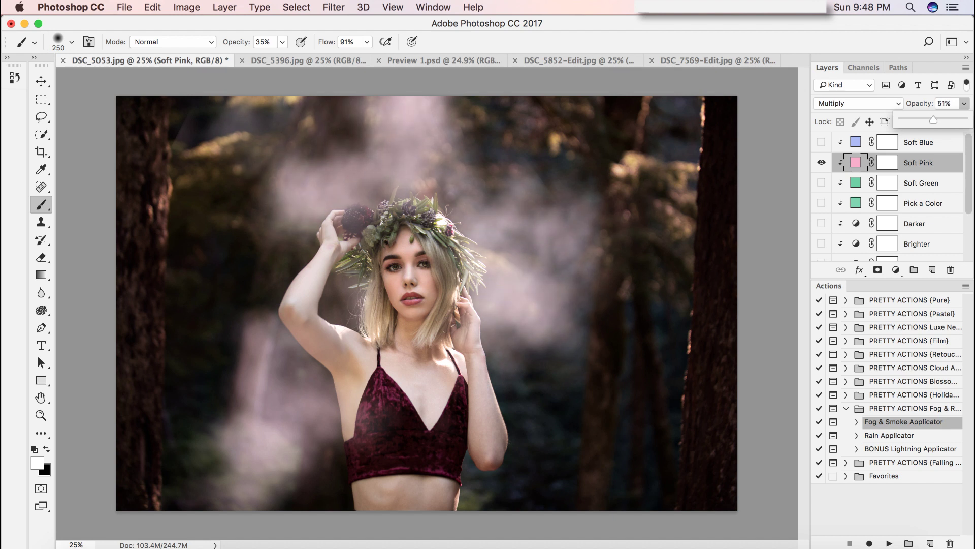
Lower the Puffy 7 fog layer's opacity to 70%
scroll(922, 236, "down", 3)
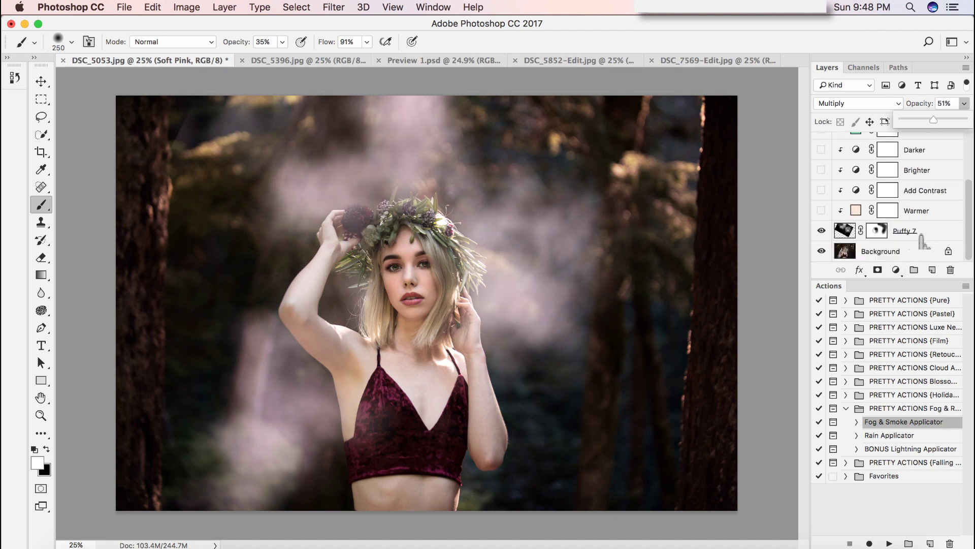
left_click(921, 232)
left_click_drag(887, 242, 840, 250)
left_click(964, 103)
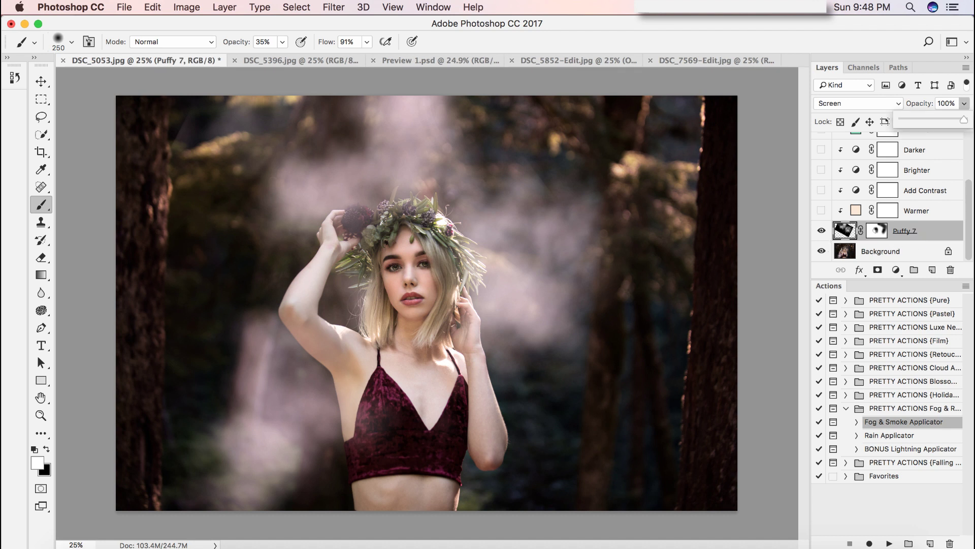
left_click_drag(963, 120, 958, 120)
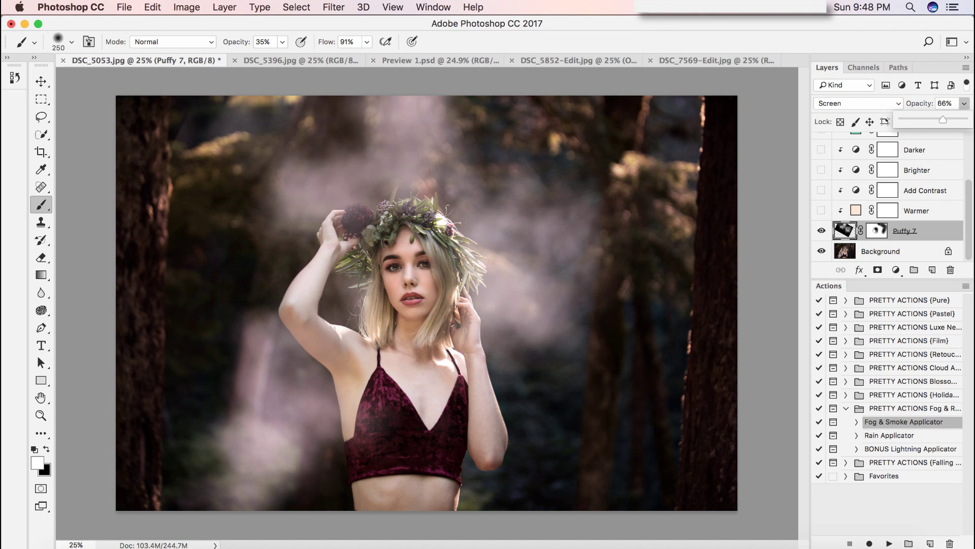
left_click_drag(943, 120, 944, 120)
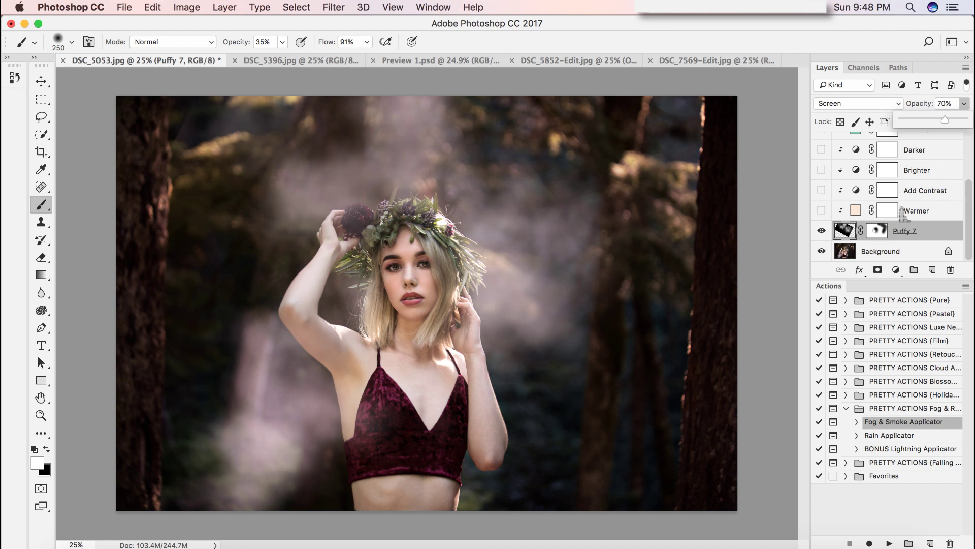
Compare the original DSC_5053.jpg snapshot with the latest history state
left_click(951, 250)
left_click(7, 57)
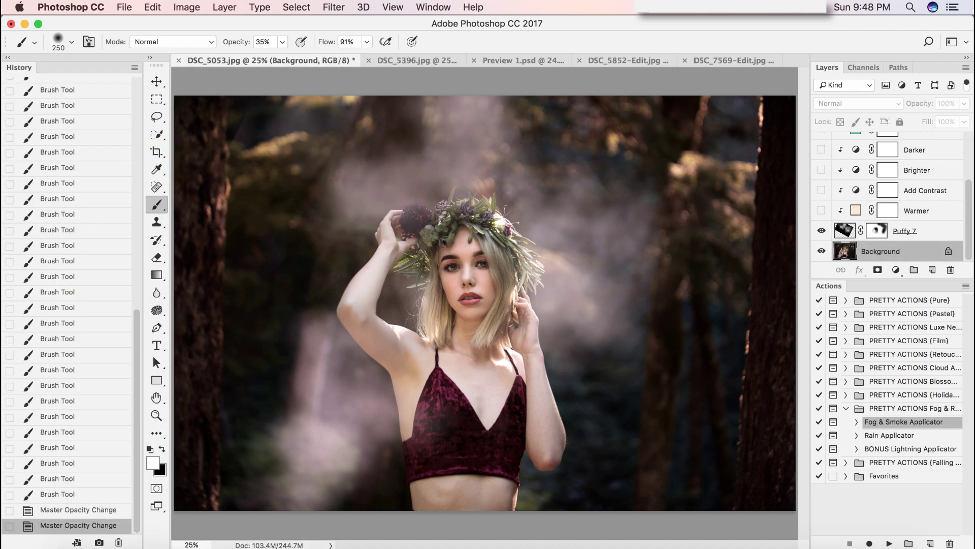
scroll(79, 107, "up", 15)
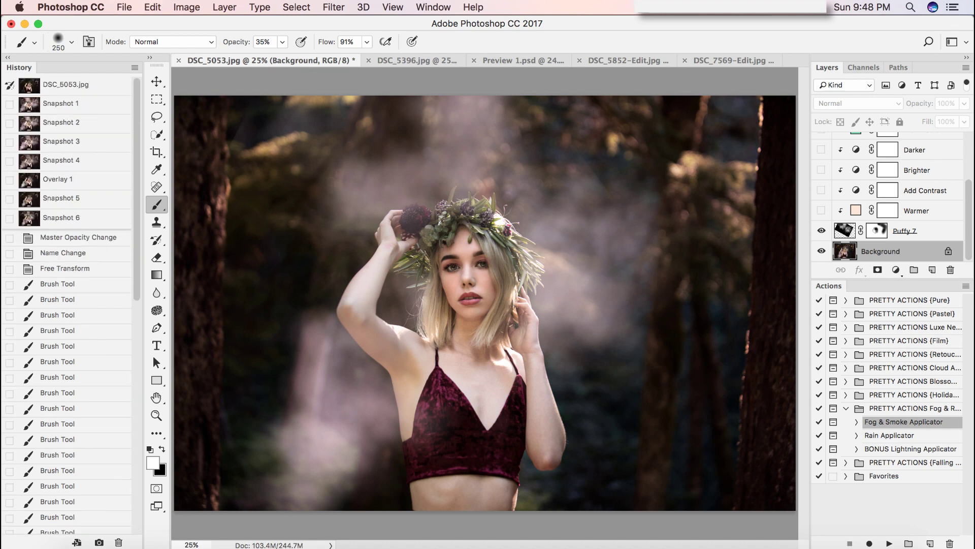
left_click(89, 86)
scroll(121, 292, "down", 15)
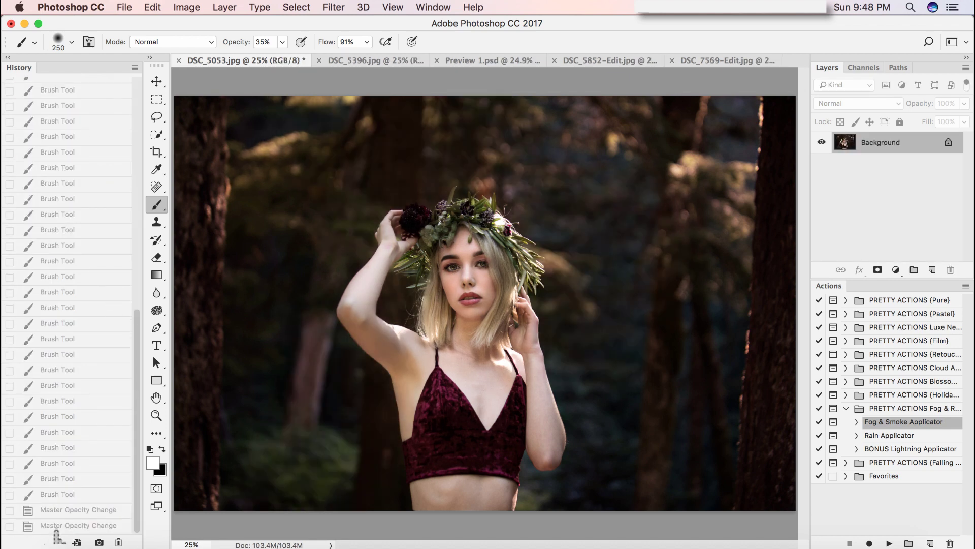
left_click(57, 531)
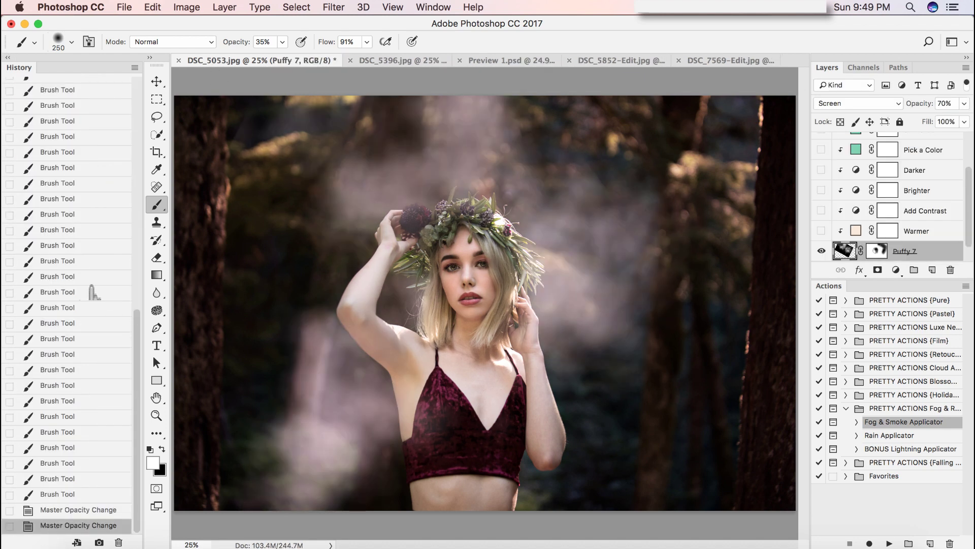
left_click(7, 56)
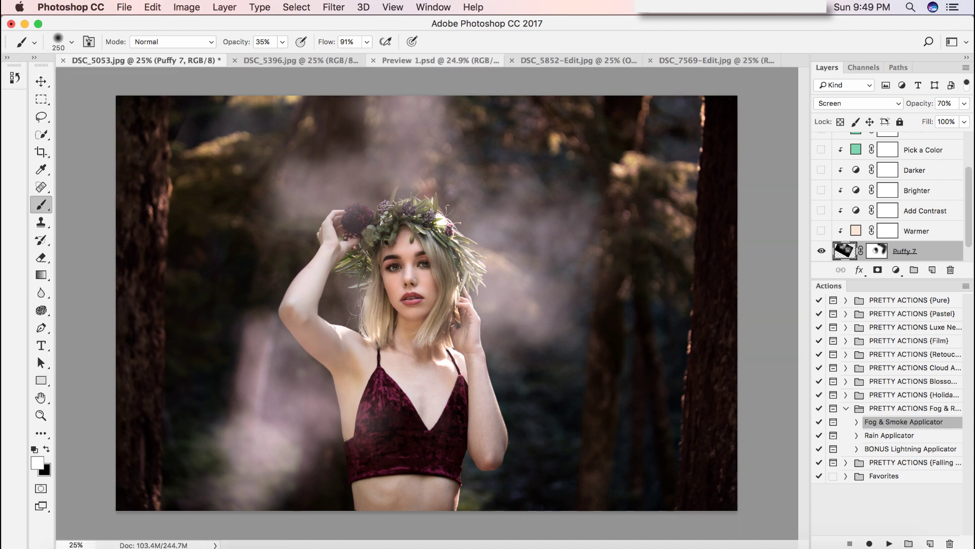
Switch to Preview 1.psd, run the Rain Applicator action and place the Rain 6.jpg overlay
left_click(576, 60)
left_click(426, 60)
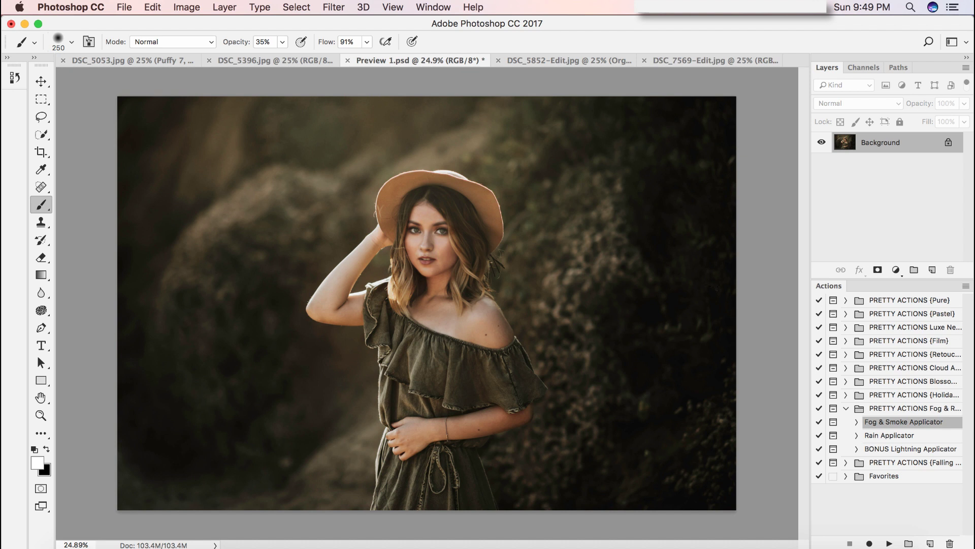
left_click(890, 436)
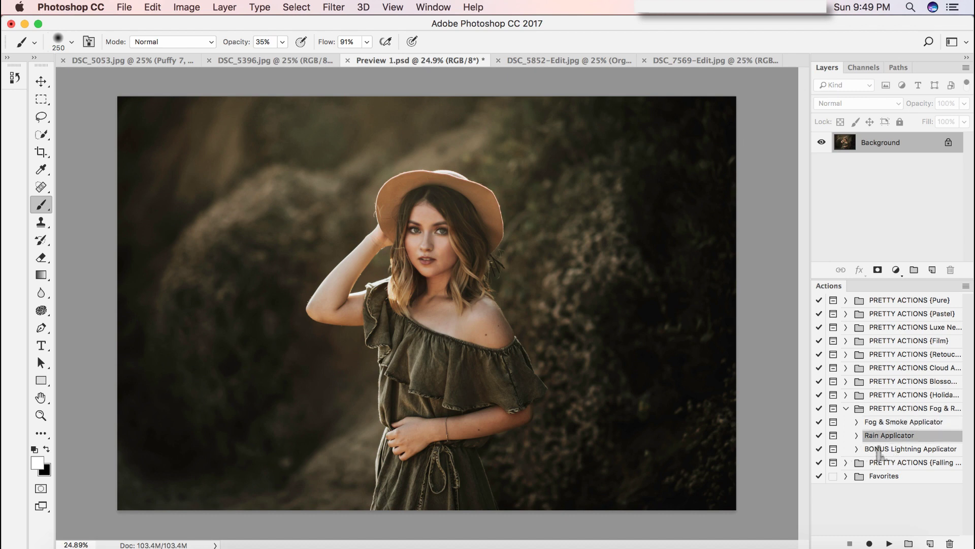
left_click(890, 543)
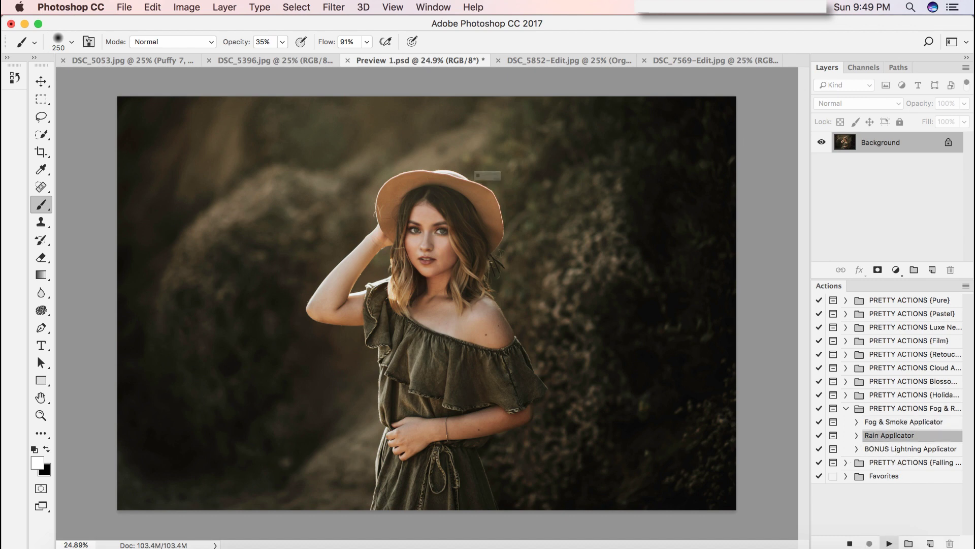
key("Return")
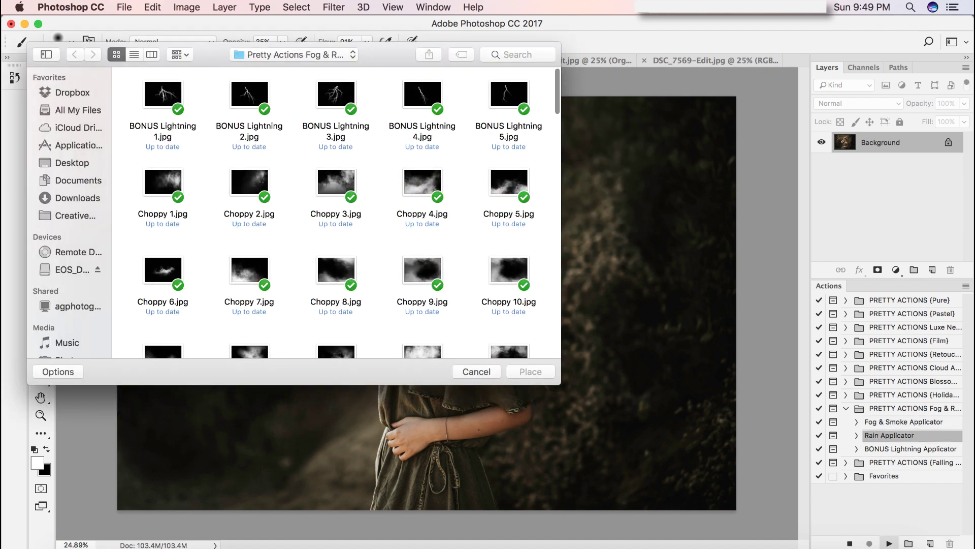
scroll(335, 213, "down", 15)
scroll(335, 213, "down", 10)
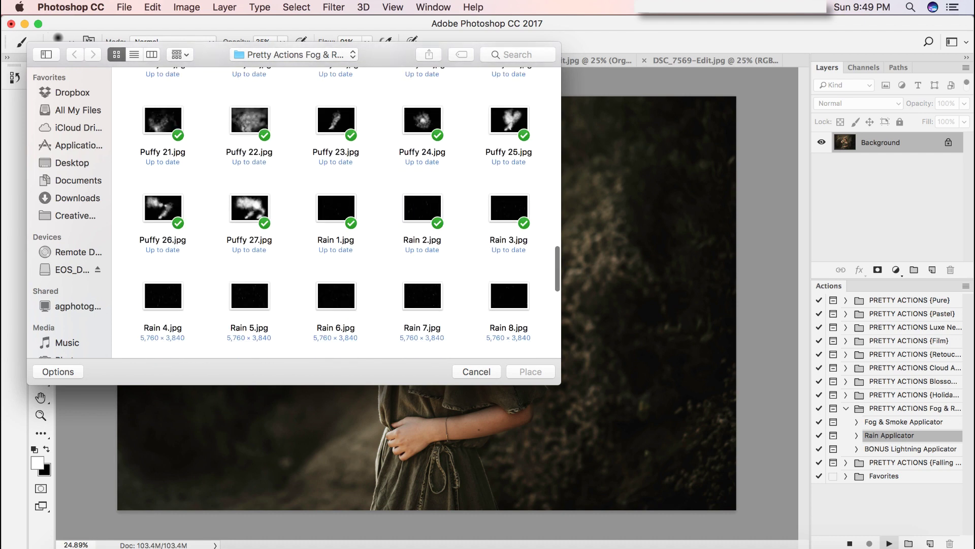
left_click(336, 258)
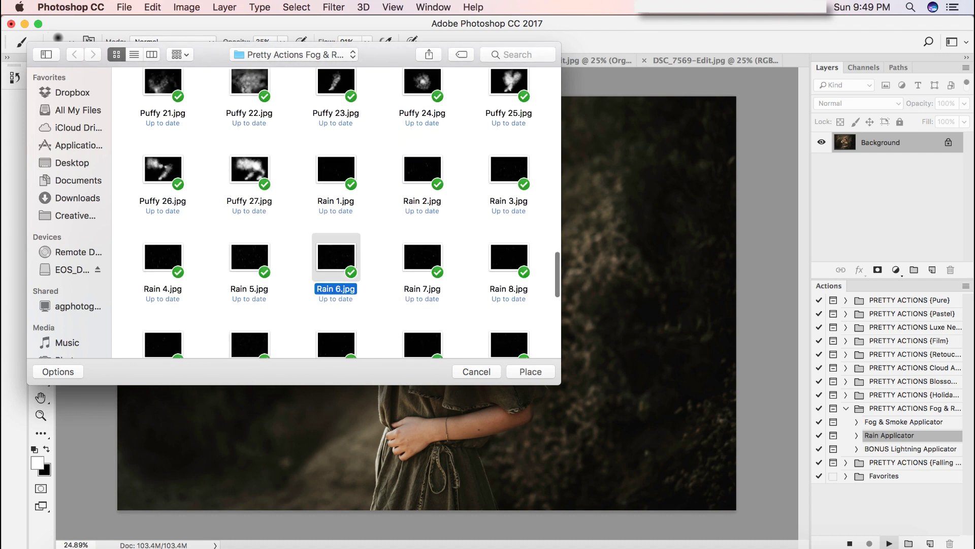
left_click(529, 373)
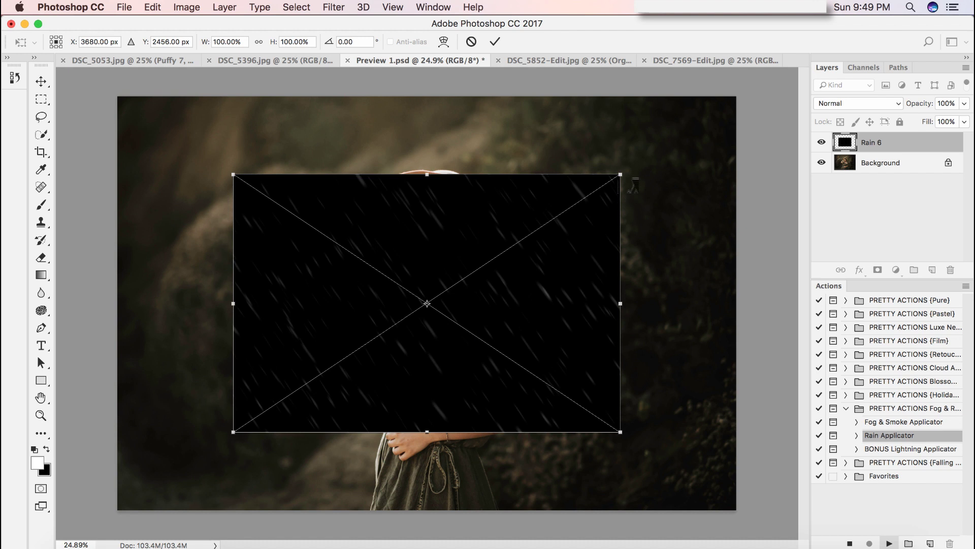
Enlarge the Rain 6 overlay by its opposite corners until it covers the whole photo, and commit the placement
left_click_drag(632, 185, 745, 107)
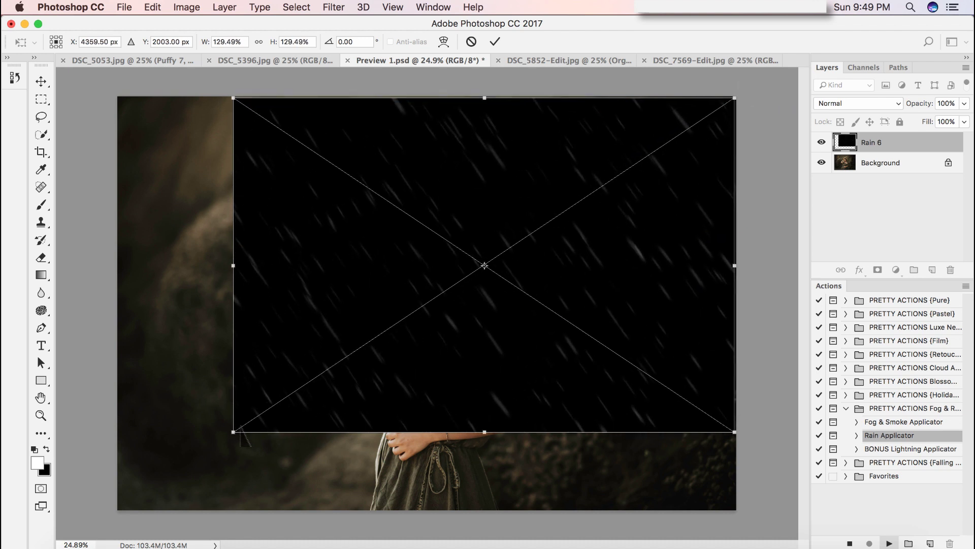
left_click_drag(238, 438, 127, 522)
key("Return")
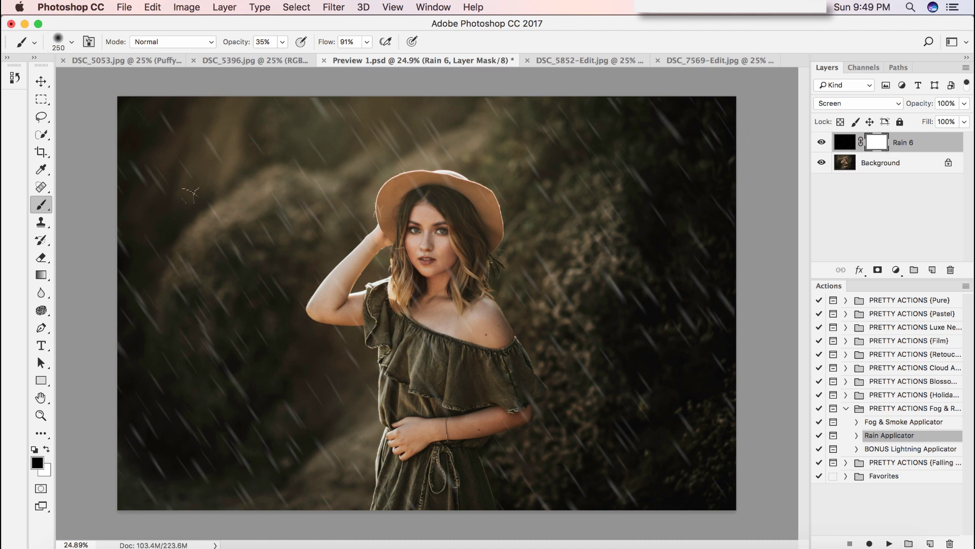
Mask the rain off the woman in the hat with a size 600 brush, and flatten the image
key("bracketright")
key("bracketright")
key("bracketright")
key("bracketright")
mouse_move(437, 267)
left_mouse_down()
mouse_move(412, 262)
mouse_move(438, 257)
mouse_move(437, 290)
mouse_move(447, 282)
mouse_move(430, 226)
mouse_move(399, 328)
mouse_move(343, 299)
mouse_move(409, 322)
mouse_move(435, 411)
mouse_move(463, 392)
mouse_move(471, 358)
mouse_move(502, 393)
mouse_move(428, 413)
mouse_move(440, 472)
mouse_move(415, 489)
mouse_move(412, 354)
mouse_move(443, 214)
mouse_move(412, 209)
mouse_move(411, 196)
mouse_move(433, 272)
mouse_move(358, 318)
mouse_move(349, 290)
mouse_move(362, 257)
mouse_move(346, 293)
mouse_move(358, 312)
left_mouse_up()
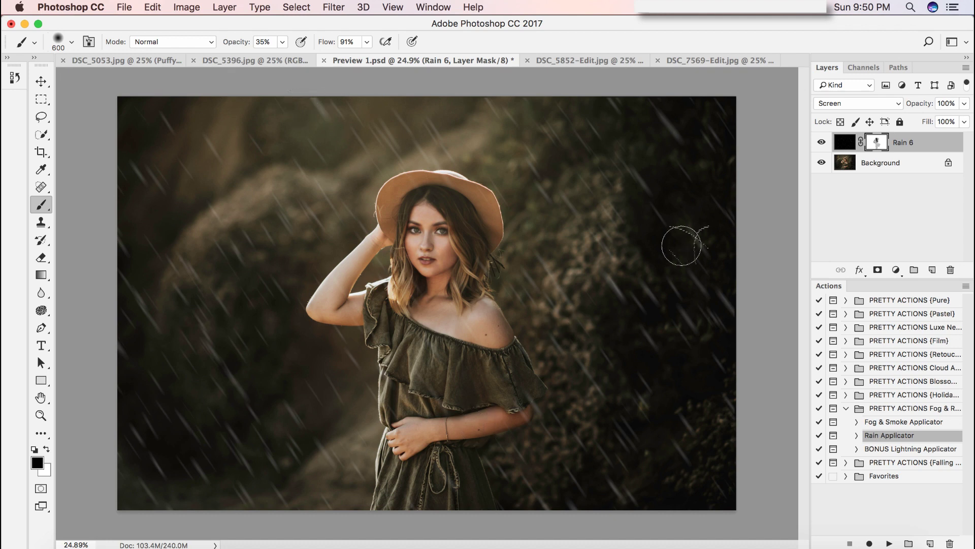
left_click(224, 7)
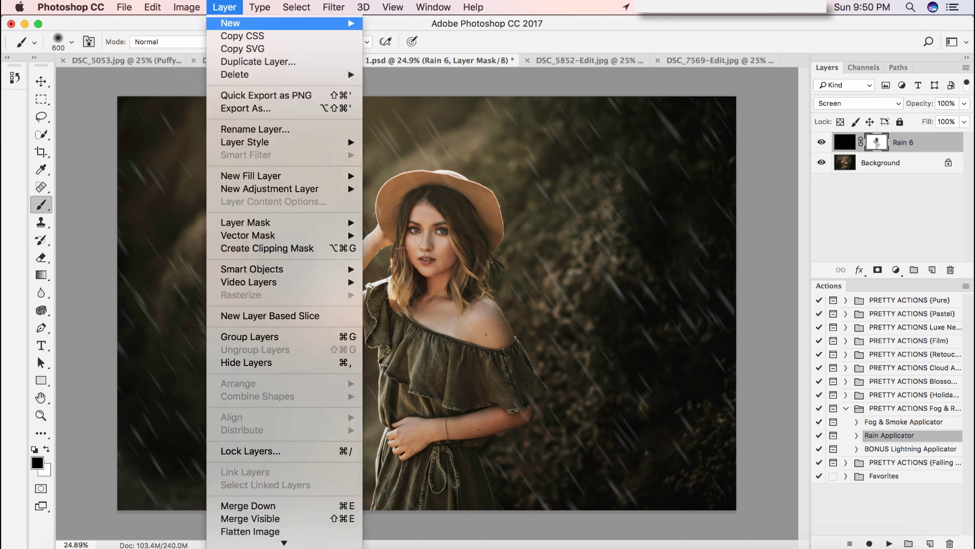
left_click(250, 531)
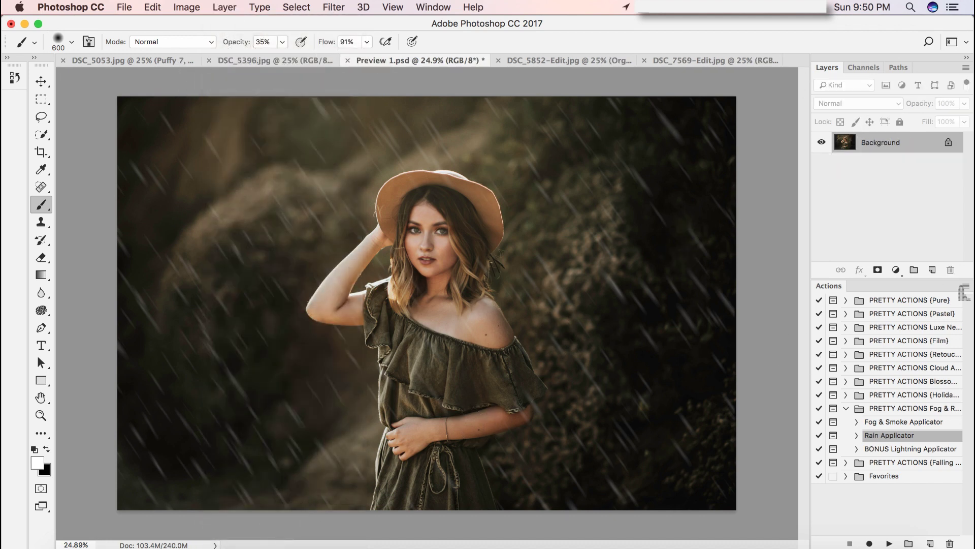
Run the Fog & Smoke Applicator action on the flattened rain photo and place the Choppy 8.jpg overlay
left_click(892, 425)
left_click(888, 543)
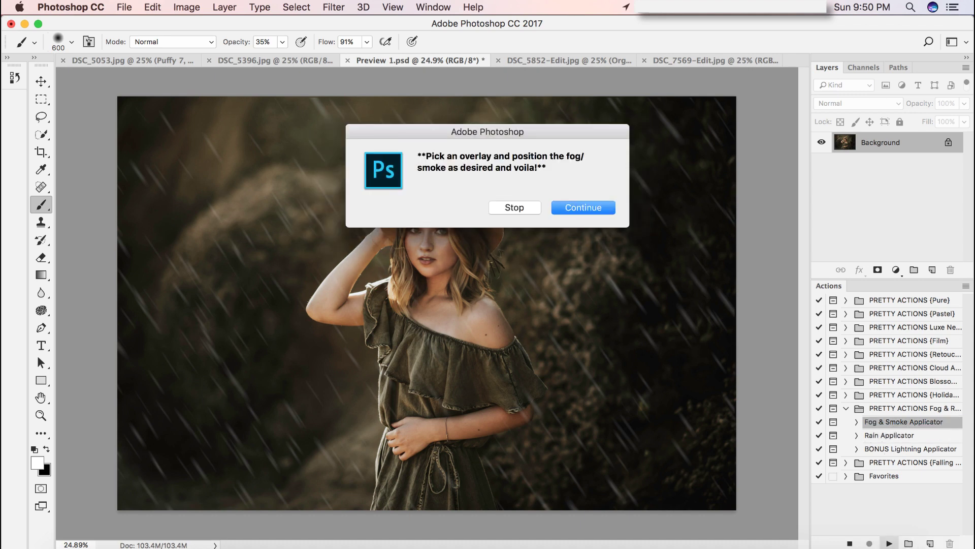
key("Return")
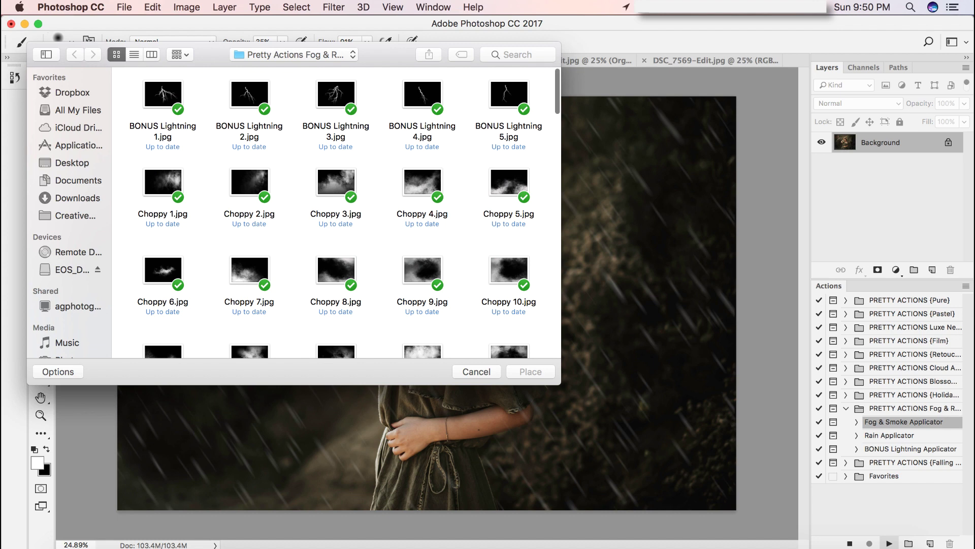
scroll(335, 212, "down", 5)
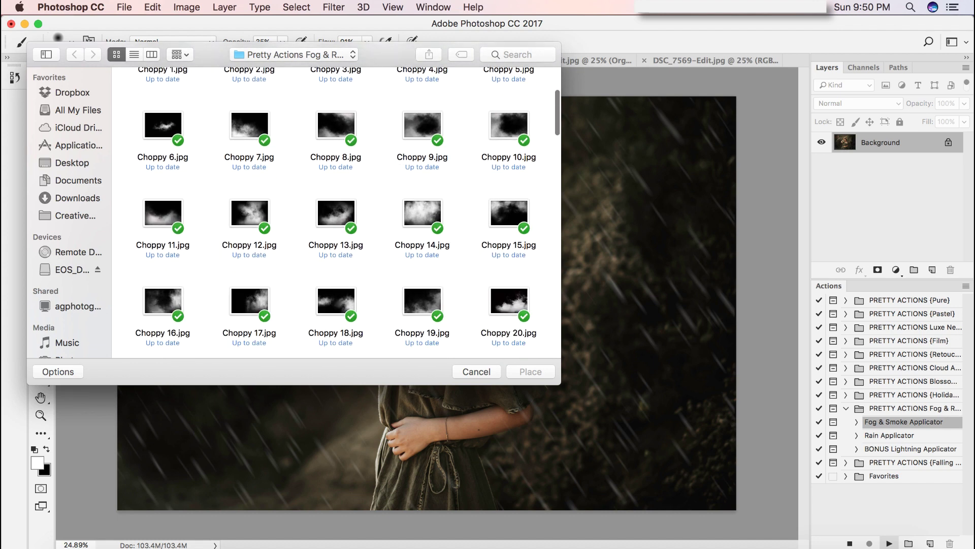
scroll(335, 212, "down", 2)
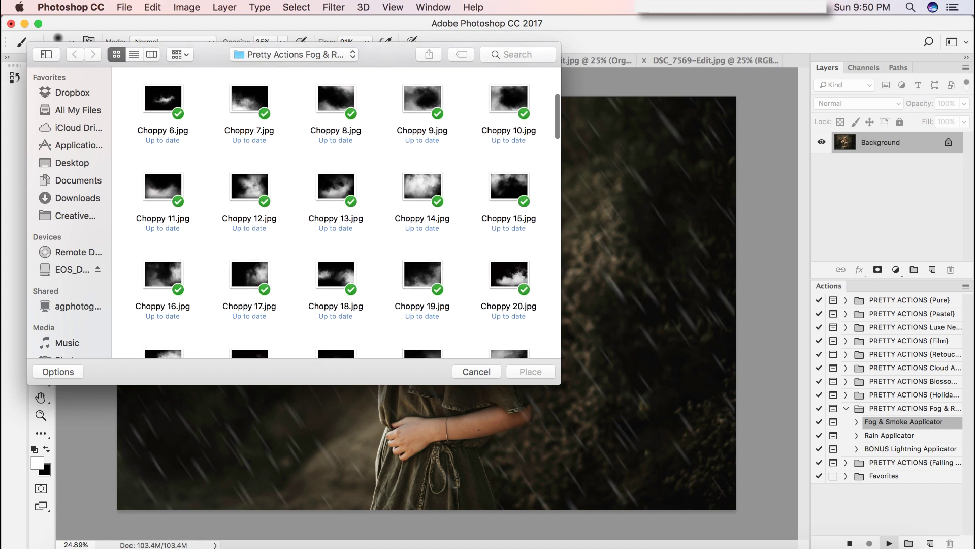
scroll(336, 212, "up", 1)
left_click(335, 109)
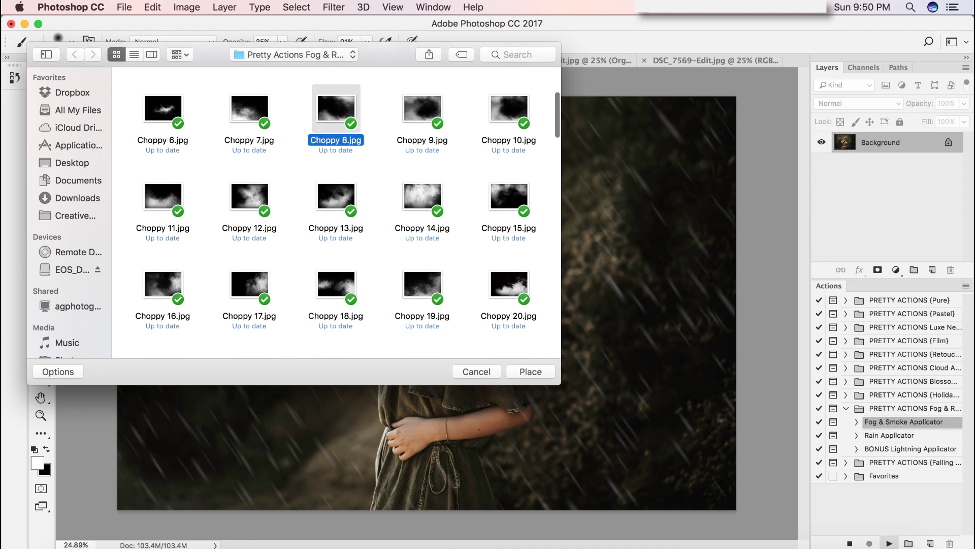
left_click(530, 372)
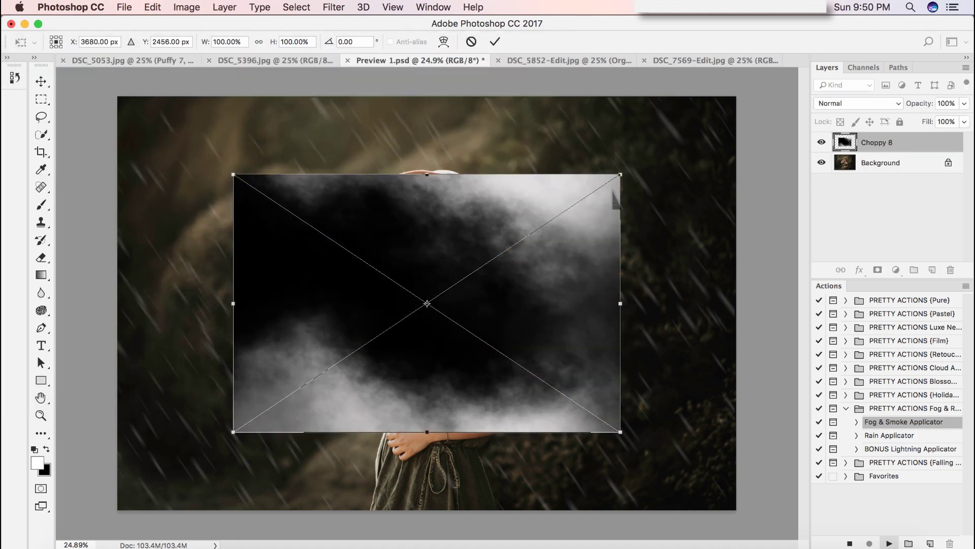
Scale the Choppy 8 overlay to about 160% so it covers the whole photo, and let the action finish
left_click_drag(630, 181, 746, 104)
left_click_drag(236, 439, 128, 520)
key("Return")
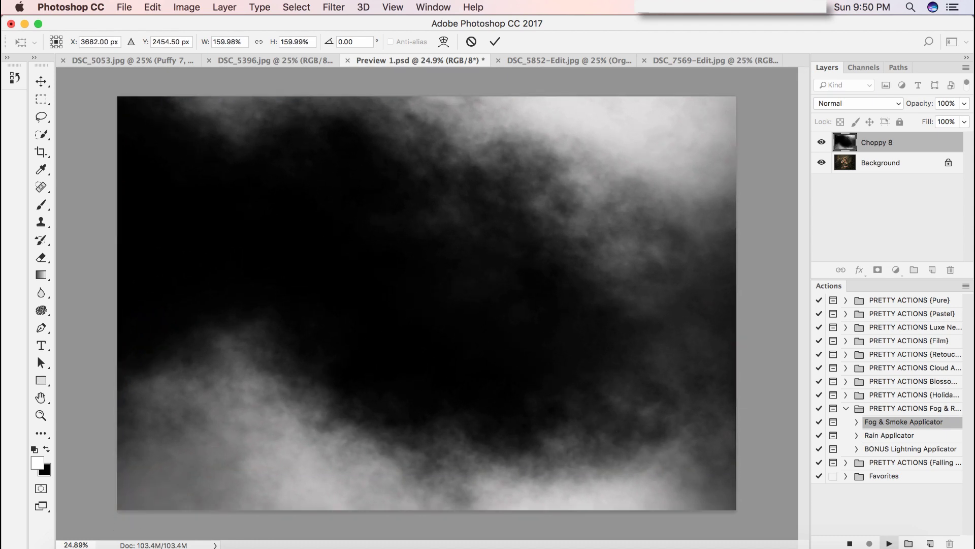
left_click(583, 270)
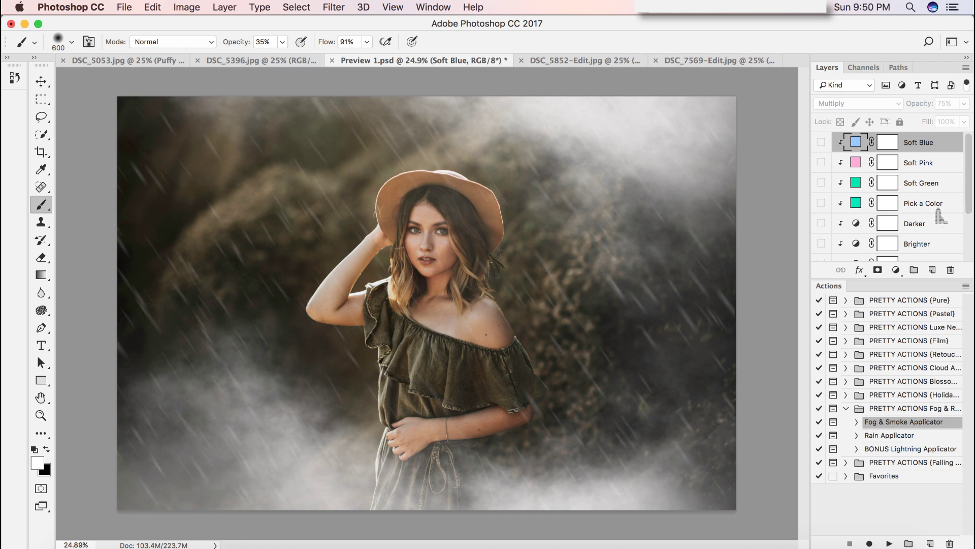
Lower the Choppy 8 fog layer's opacity to 39%
scroll(940, 216, "down", 3)
left_click(929, 236)
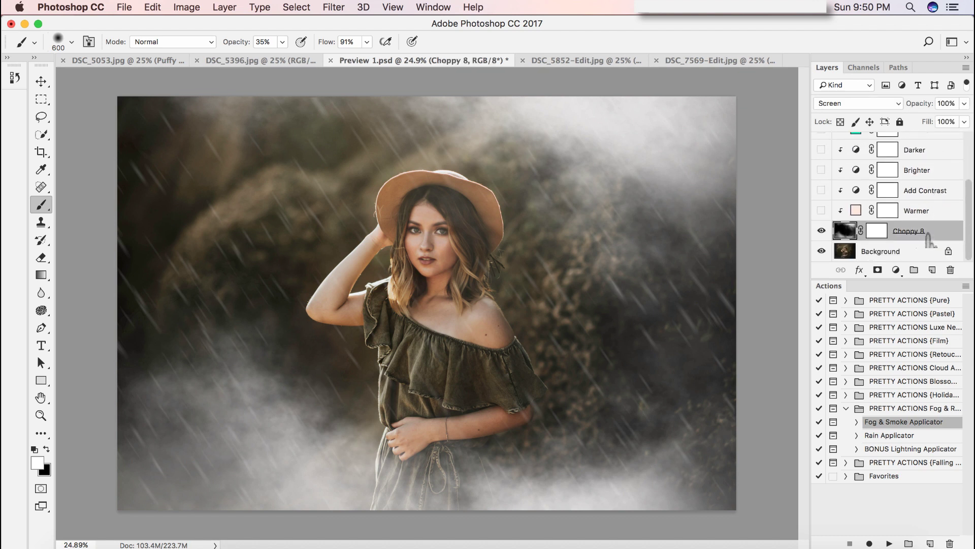
left_click_drag(930, 240, 847, 246)
left_click(964, 103)
left_click_drag(963, 119, 926, 119)
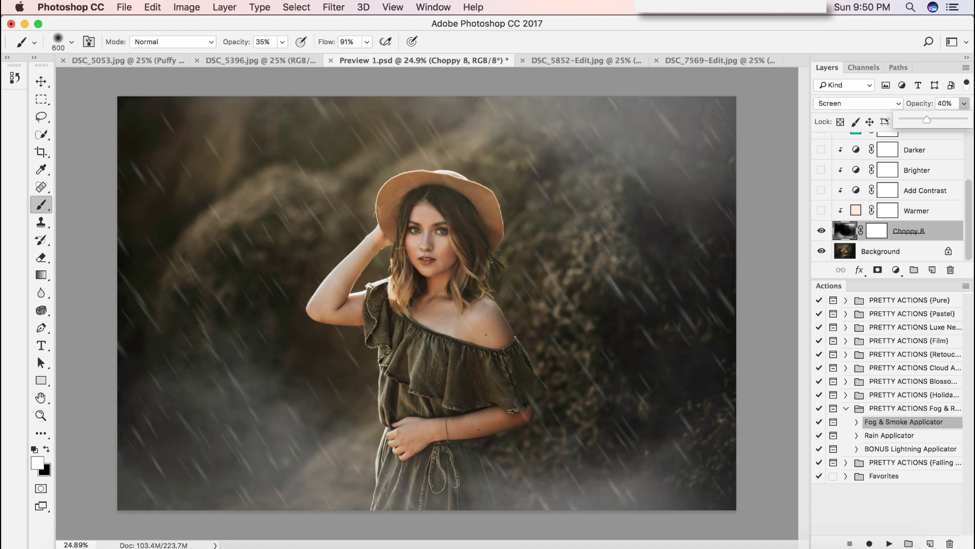
left_click(915, 234)
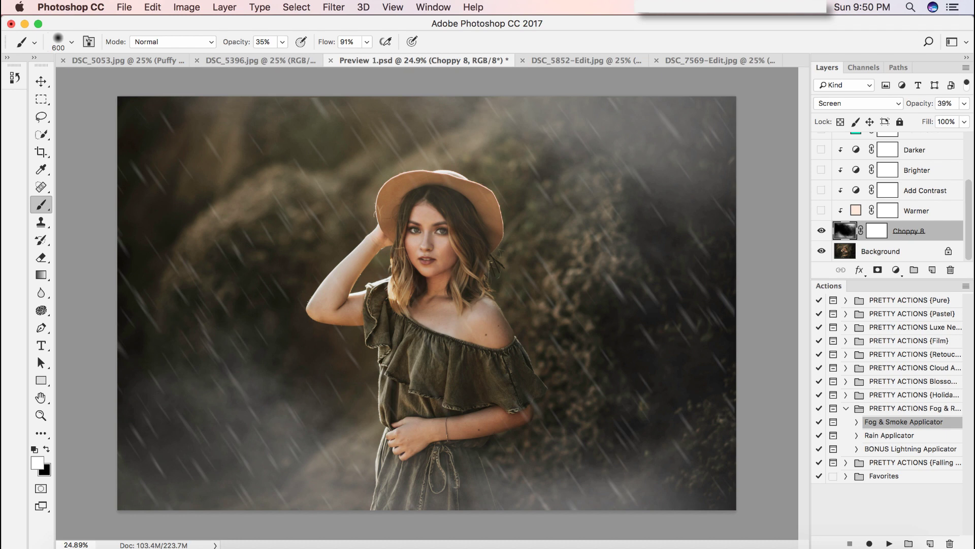
Flip the Choppy 8 fog layer horizontally
left_click(152, 8)
mouse_move(213, 308)
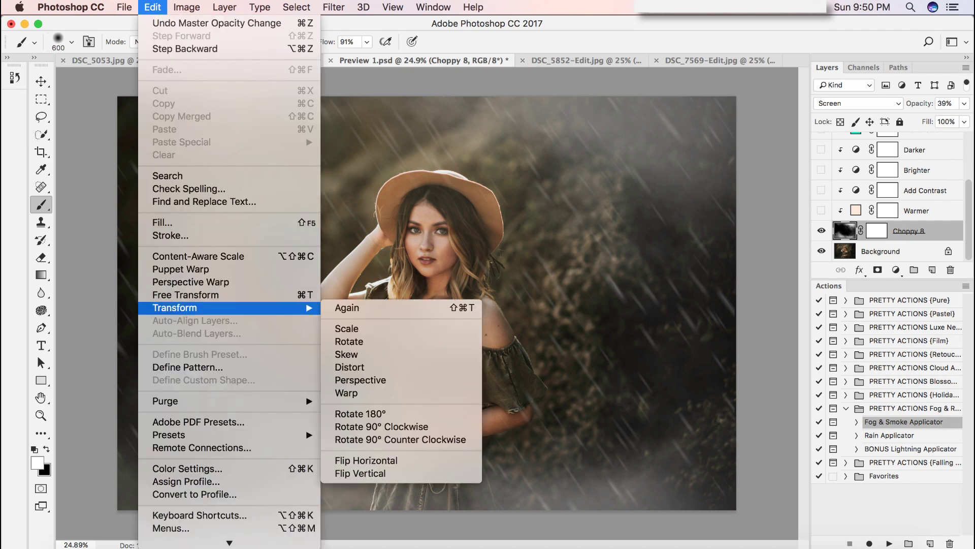
left_click(378, 460)
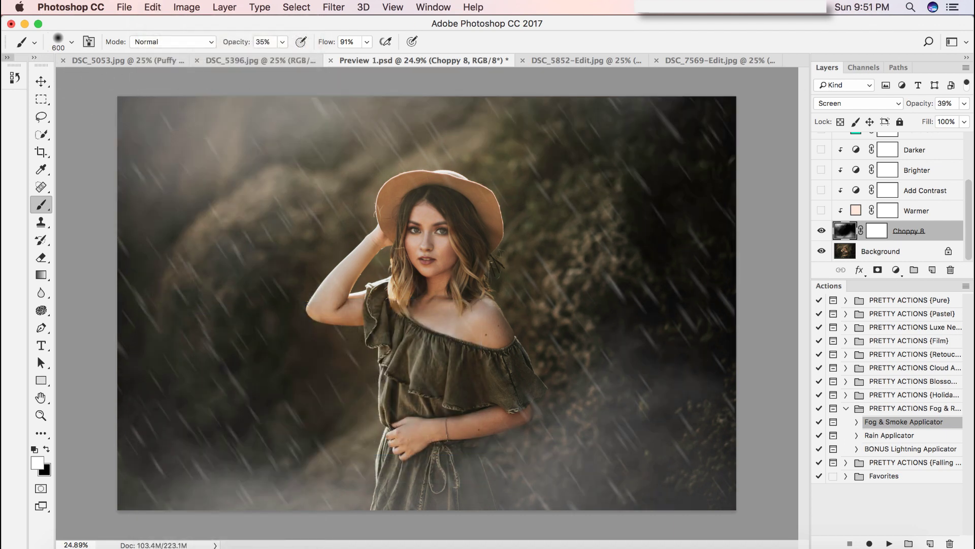
Compare the original Preview 1.psd snapshot with the latest Flip Horizontal history state
left_click(8, 57)
scroll(55, 141, "up", 10)
left_click(55, 85)
scroll(66, 184, "down", 3)
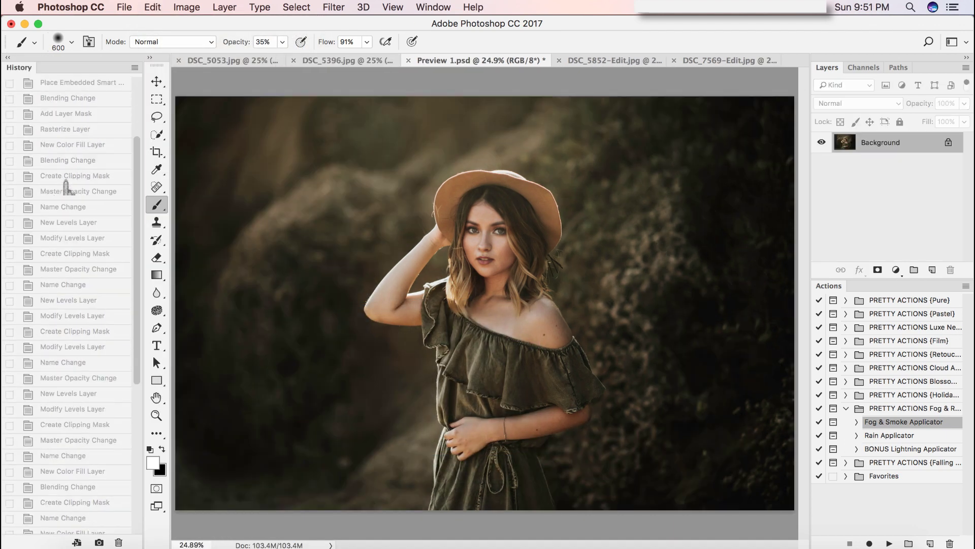
scroll(66, 186, "down", 10)
left_click(84, 525)
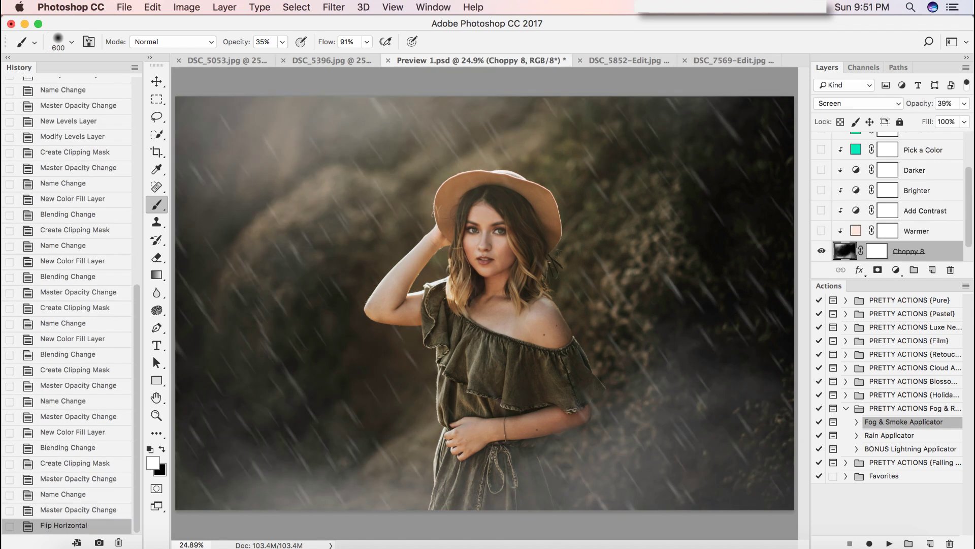
left_click(7, 58)
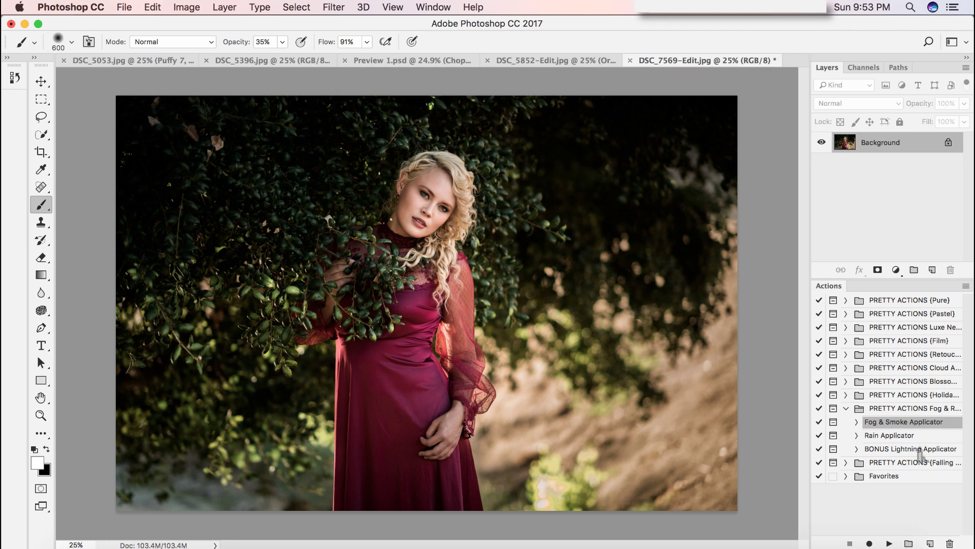
Run the Fog & Smoke Applicator action on DSC_7569-Edit.jpg and place the Organic 20.jpg overlay
left_click(889, 542)
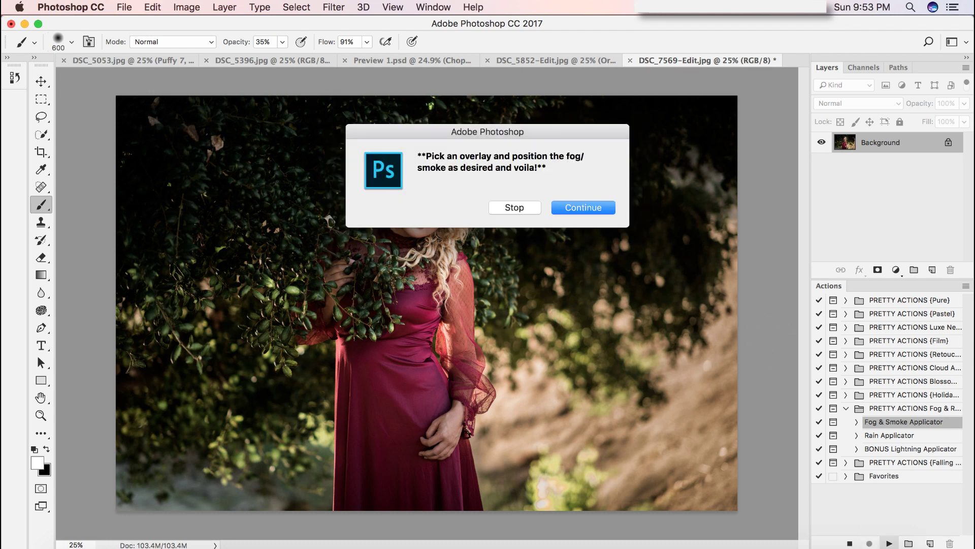
key("Return")
scroll(336, 208, "down", 2)
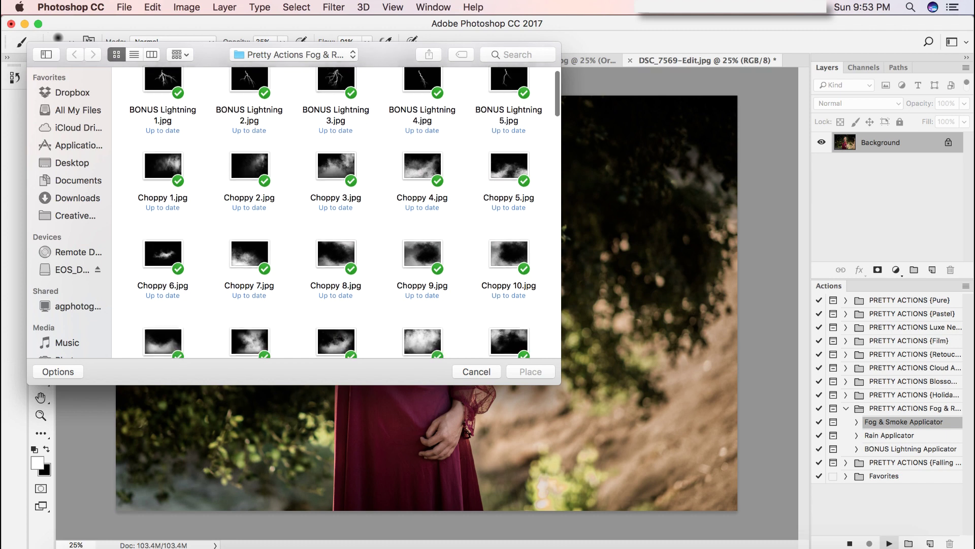
scroll(335, 208, "down", 10)
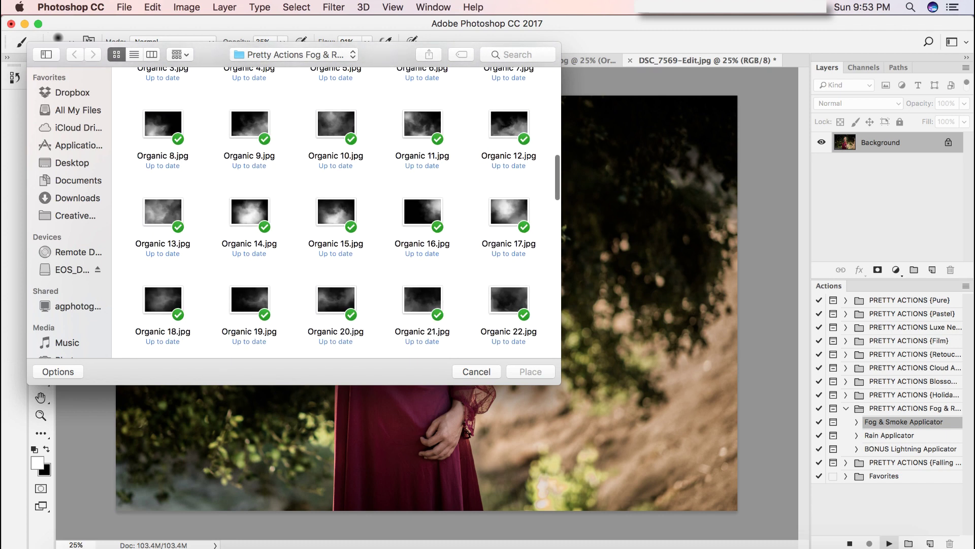
left_click(336, 300)
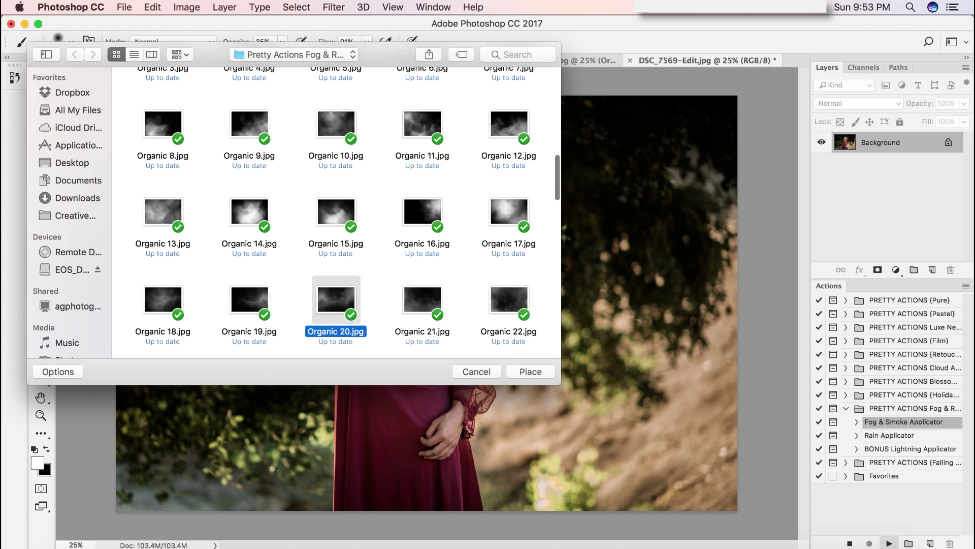
key("Return")
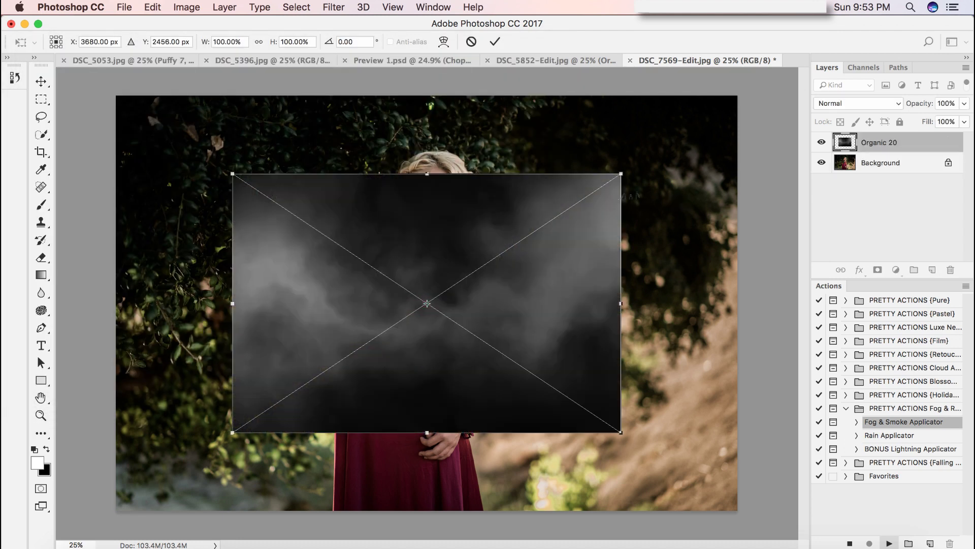
Enlarge the Organic 20 overlay by its opposite corners to cover the whole photo, and commit the placement
left_click_drag(629, 178, 744, 100)
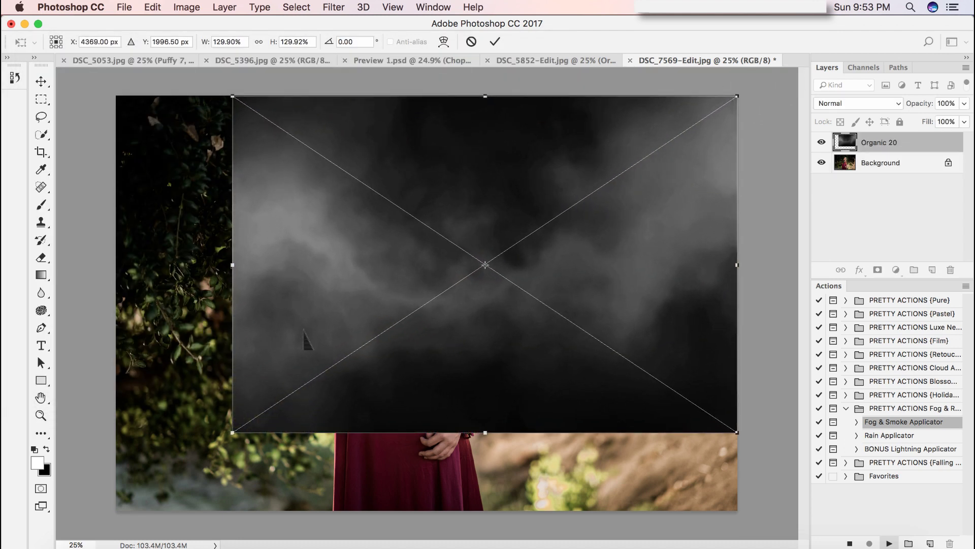
left_click_drag(236, 437, 109, 510)
key("Return")
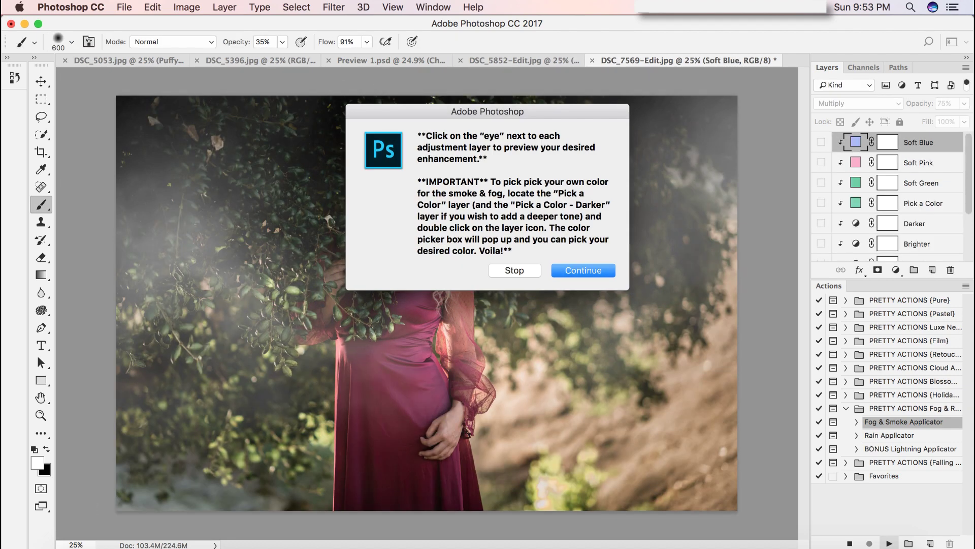
Continue past the action's instructions and preview the Soft Pink and Soft Green tints on the fog one at a time
left_click(583, 277)
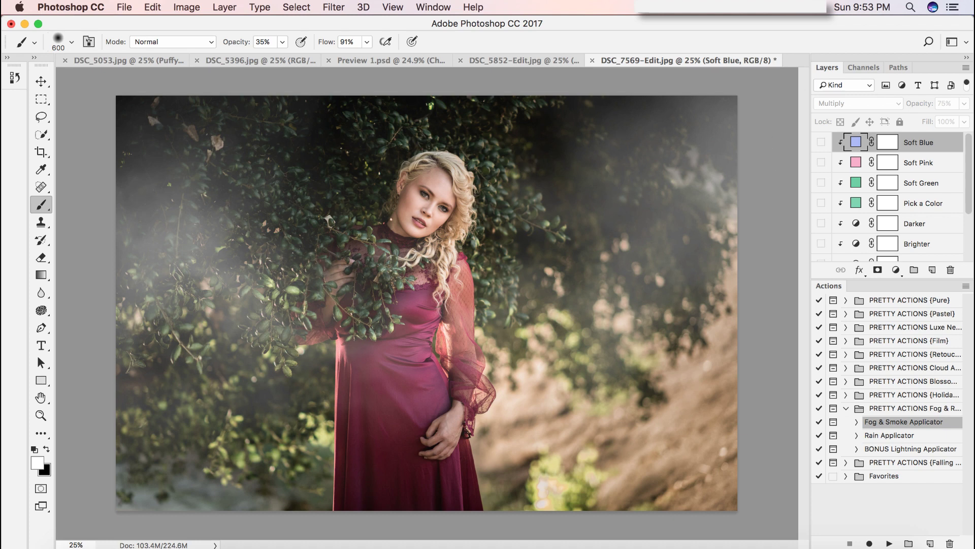
left_click(822, 162)
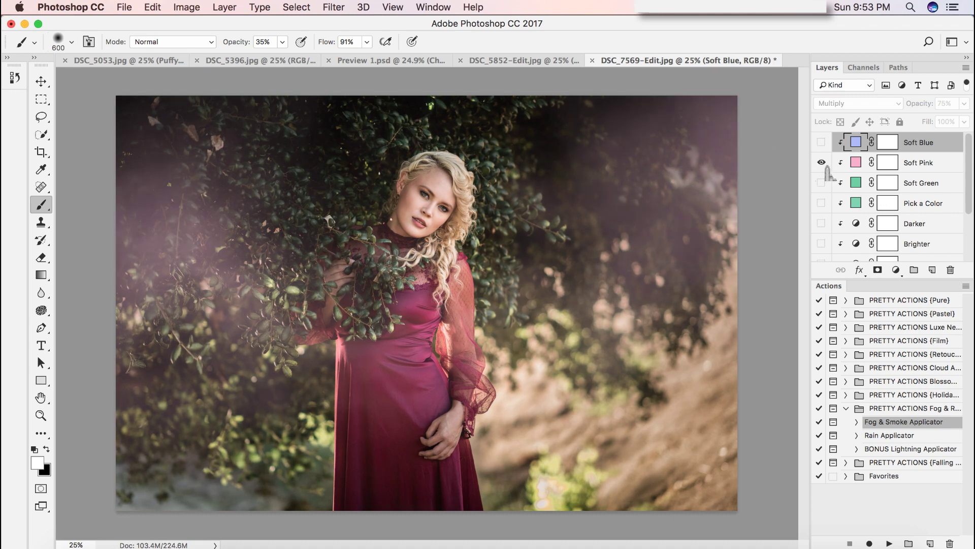
left_click(821, 163)
left_click(822, 183)
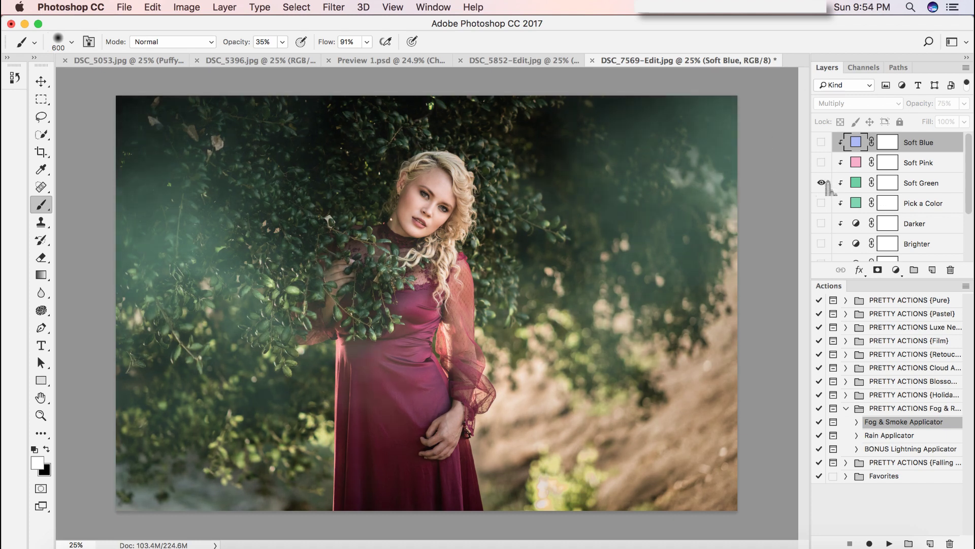
left_click(822, 183)
Show the Soft Pink tint layer and lower its opacity to 46%
left_click(821, 162)
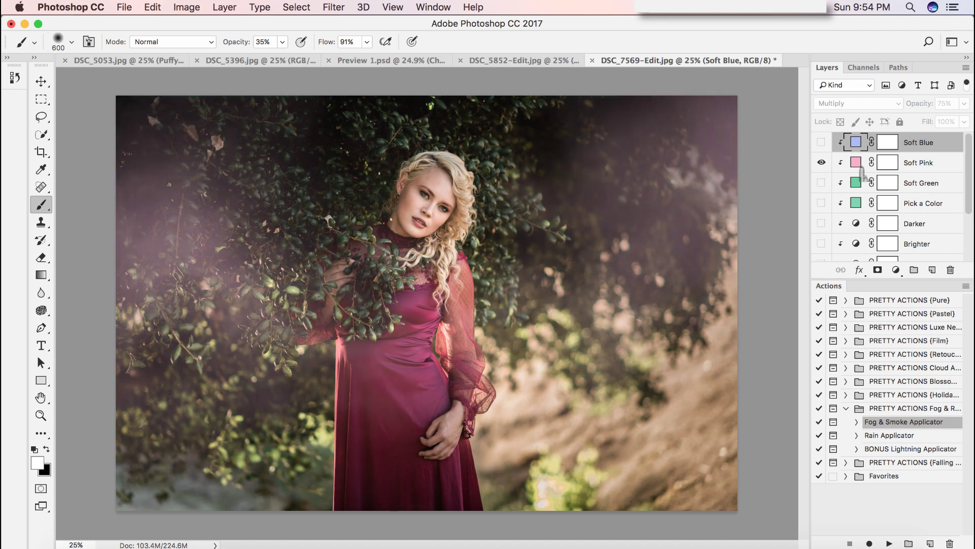
left_click(903, 171)
left_click(964, 103)
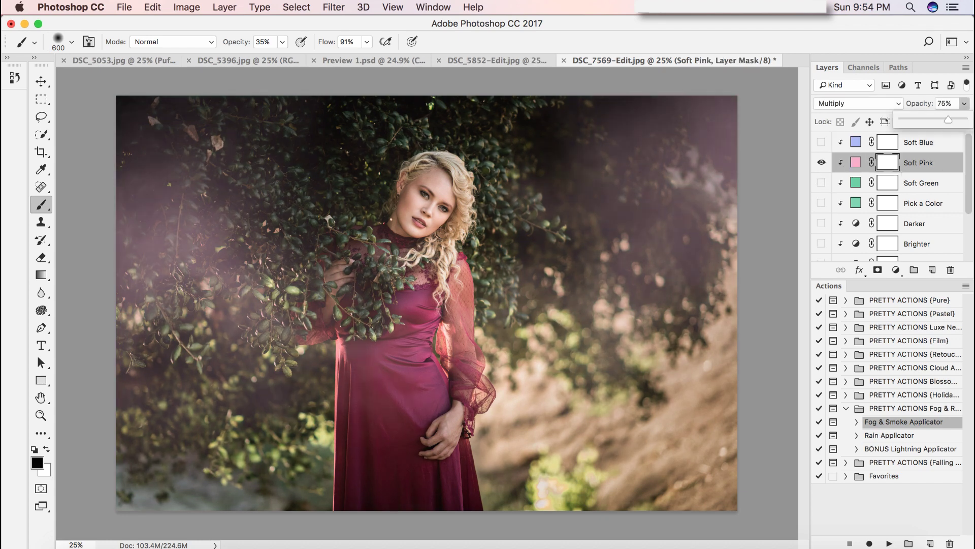
left_click_drag(947, 119, 930, 119)
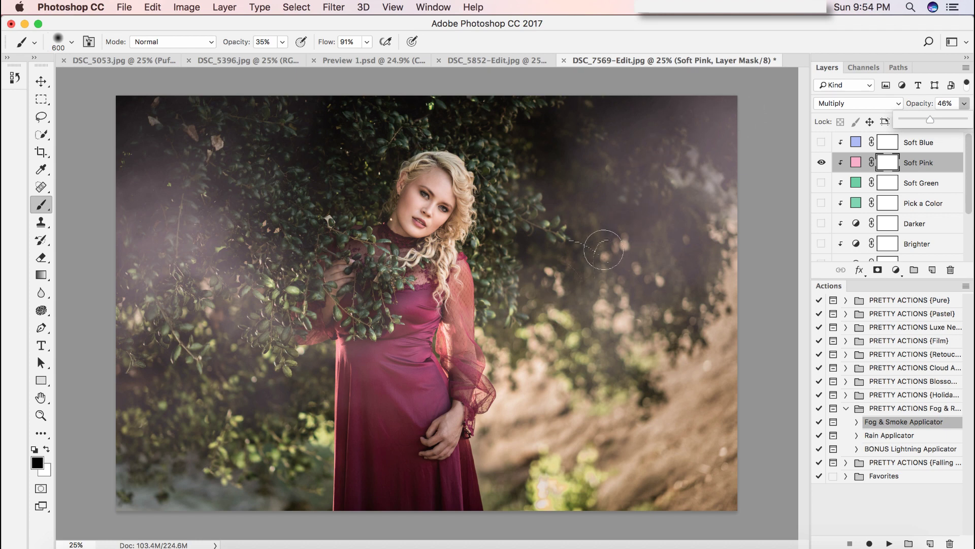
Compare the fog with and without the Soft Pink tint, leaving that layer hidden
left_click(821, 162)
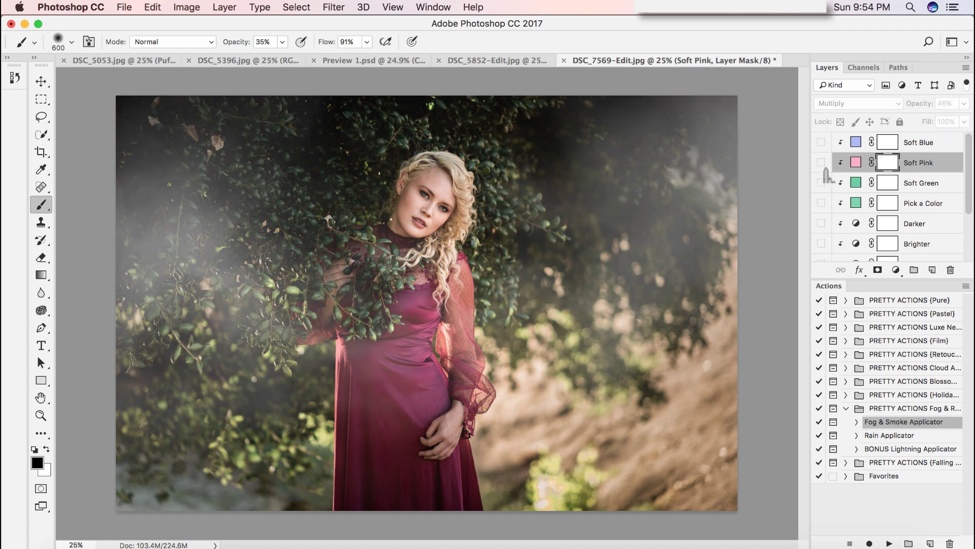
left_click(821, 162)
left_click(821, 162)
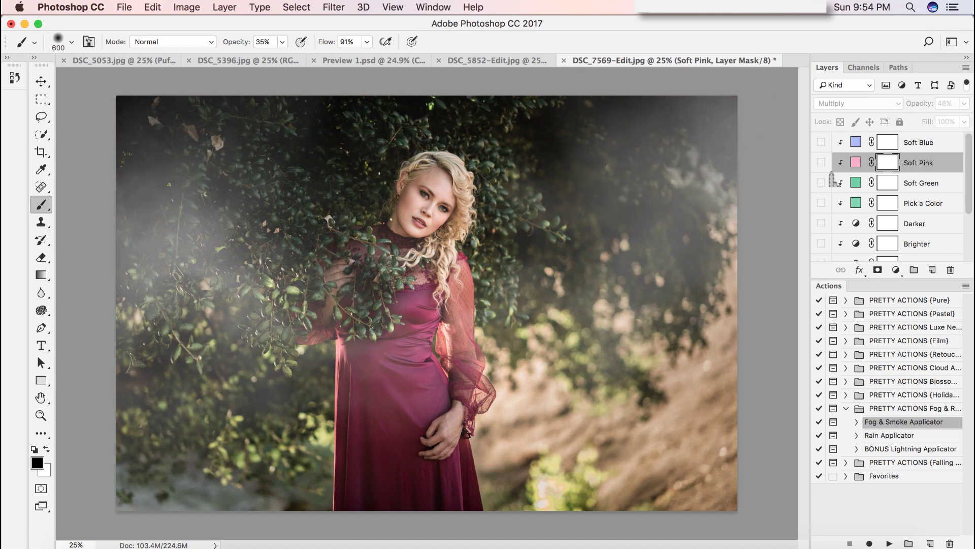
Select the Background layer beneath the Organic 20 overlay
scroll(917, 244, "down", 4)
left_click(917, 252)
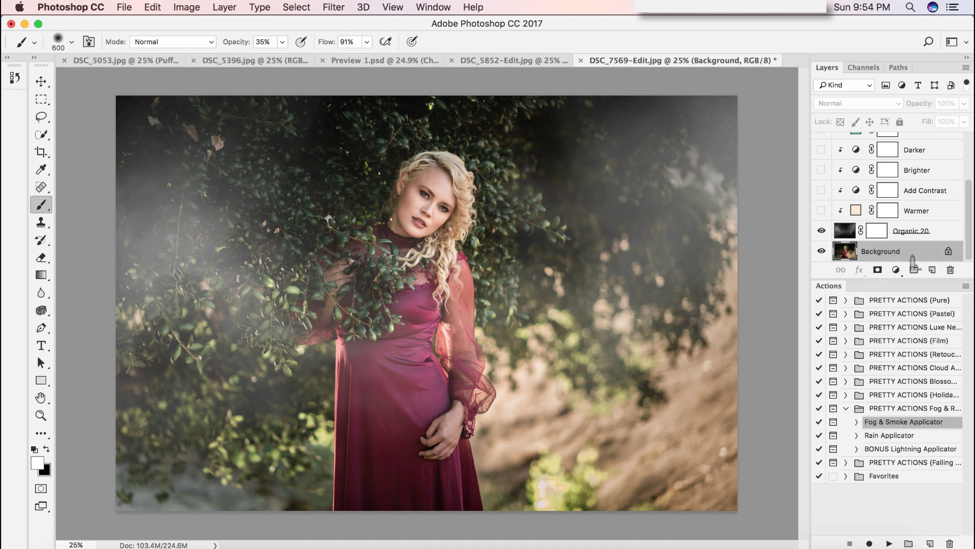